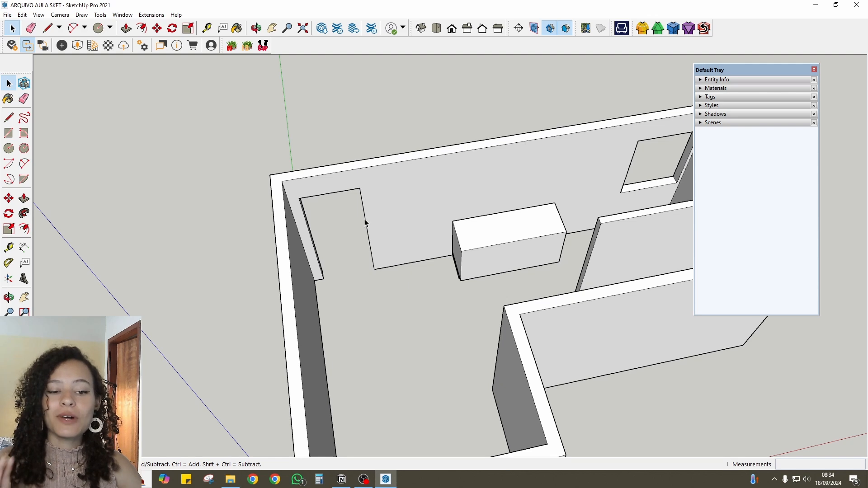
# - Delete the freestanding box standing inside the room
pyautogui.scroll(-3, 407, 278)
pyautogui.click(450, 225)
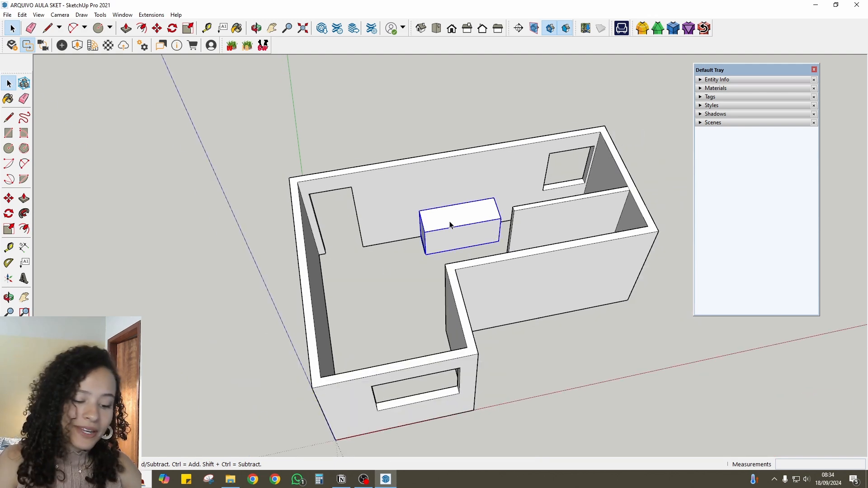
pyautogui.press('Delete')
# - Draw a 90 x 90 cm rectangle on the floor, starting at the wall corner beside the doorway
pyautogui.moveTo(440, 244); pyautogui.dragTo(365, 200, button='middle')
pyautogui.scroll(6, 364, 201)
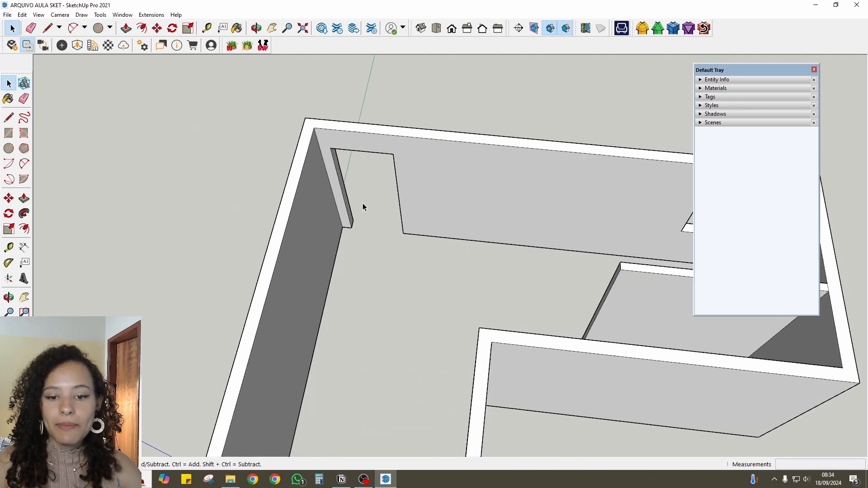
pyautogui.scroll(-10, 443, 295)
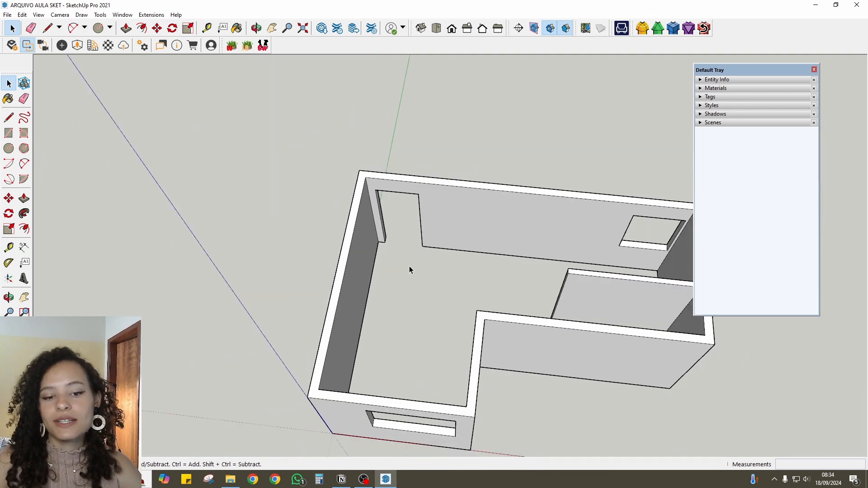
pyautogui.moveTo(411, 270); pyautogui.dragTo(367, 390, button='middle')
pyautogui.scroll(8, 393, 267)
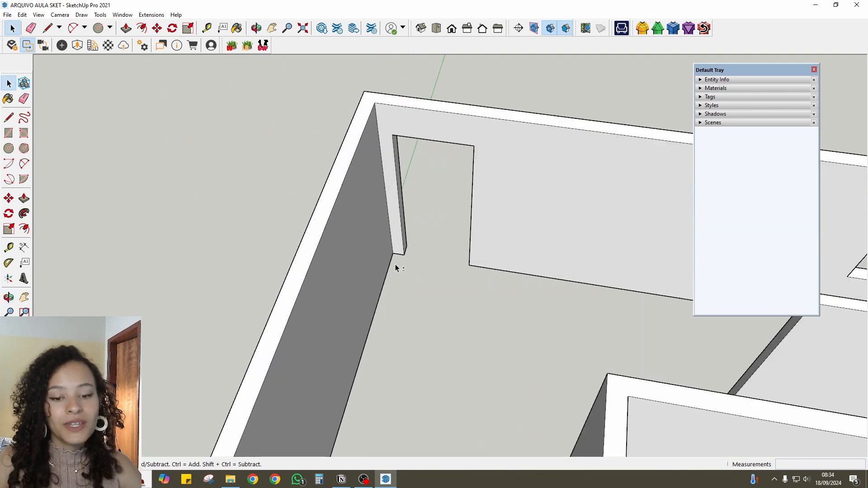
pyautogui.moveTo(360, 289); pyautogui.dragTo(376, 282, button='middle')
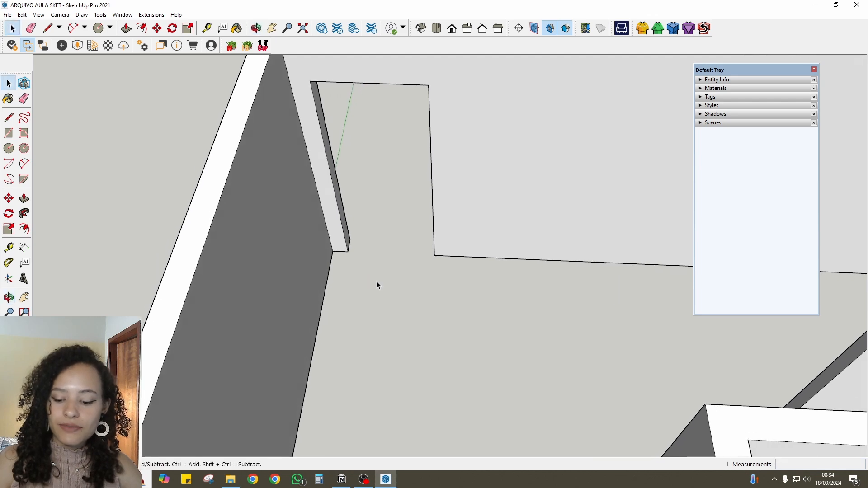
pyautogui.press('r')
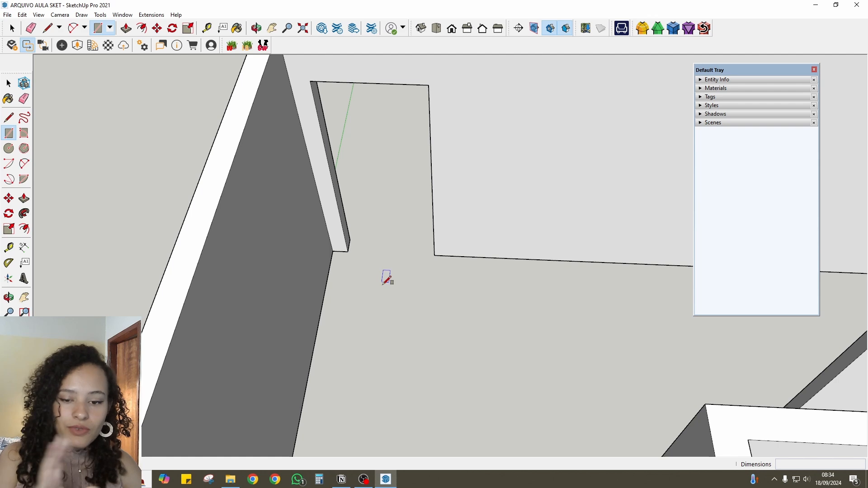
pyautogui.scroll(-2, 374, 276)
pyautogui.scroll(4, 359, 279)
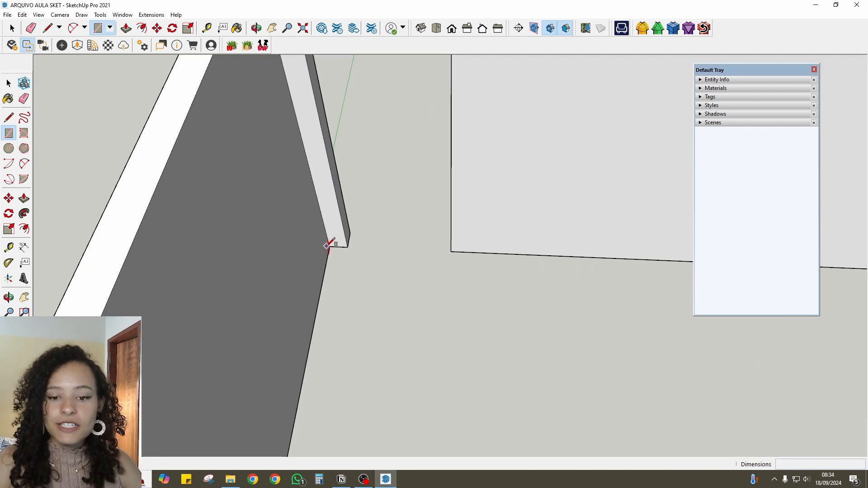
pyautogui.click(331, 246)
pyautogui.scroll(-1, 375, 286)
pyautogui.write('90;90')
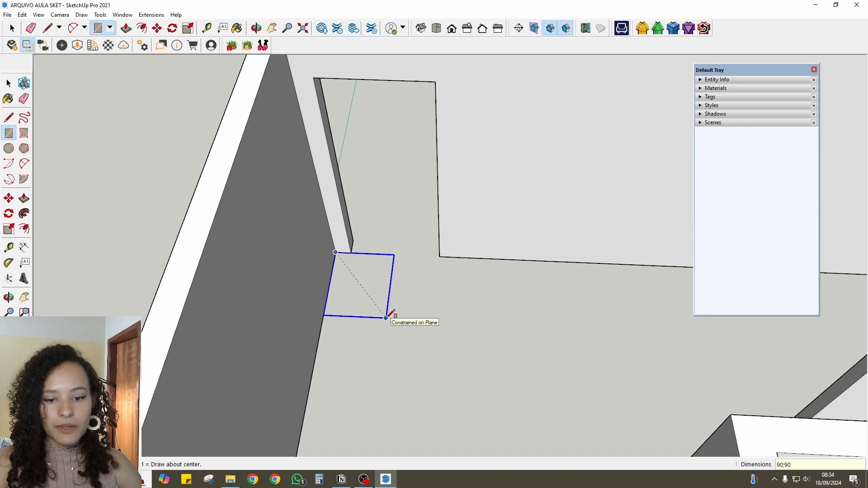
pyautogui.press('Return')
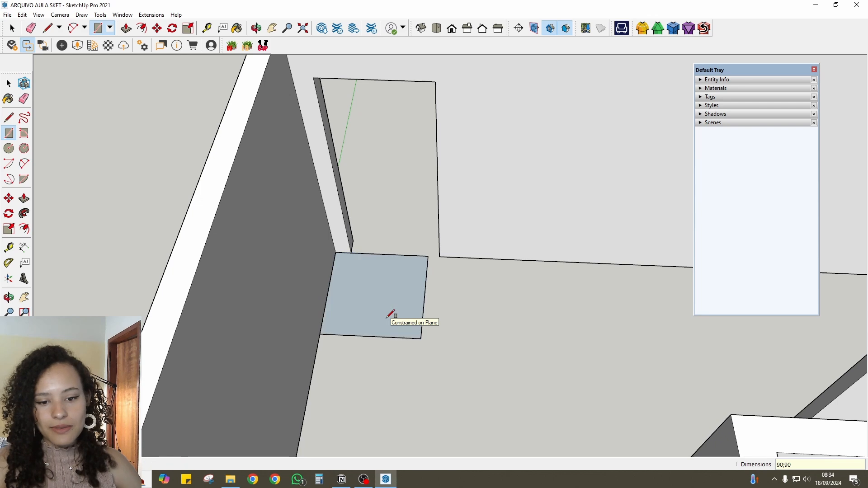
pyautogui.scroll(3, 406, 278)
pyautogui.moveTo(378, 268); pyautogui.dragTo(226, 226, button='middle')
pyautogui.press('space')
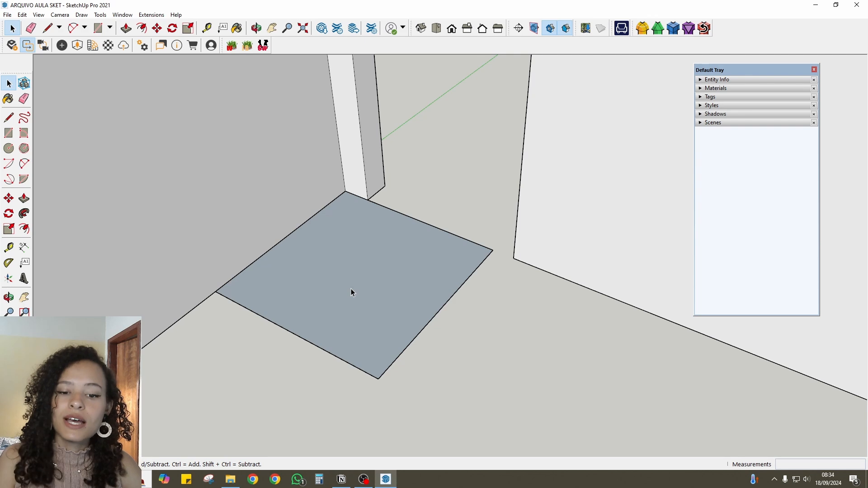
# - Switch to Chrome, open the Biancogres Arch Grey Satin product page and examine the technical specifications of the 90X90 format
pyautogui.click(253, 479)
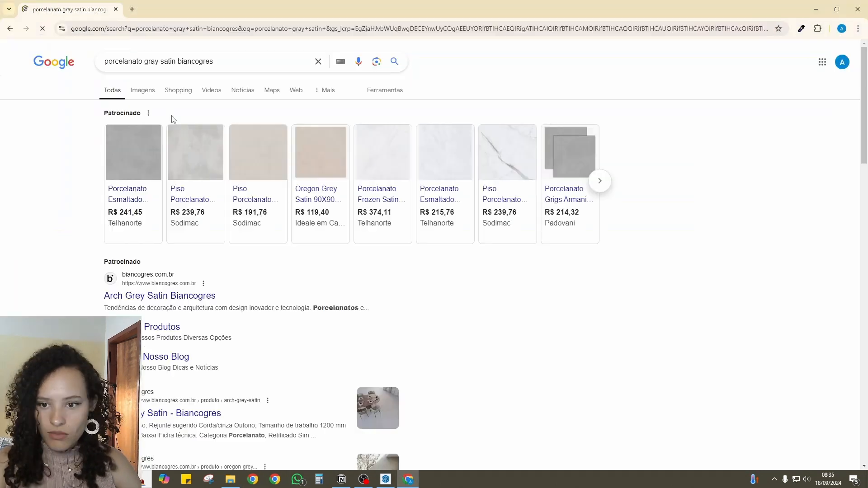
pyautogui.click(181, 297)
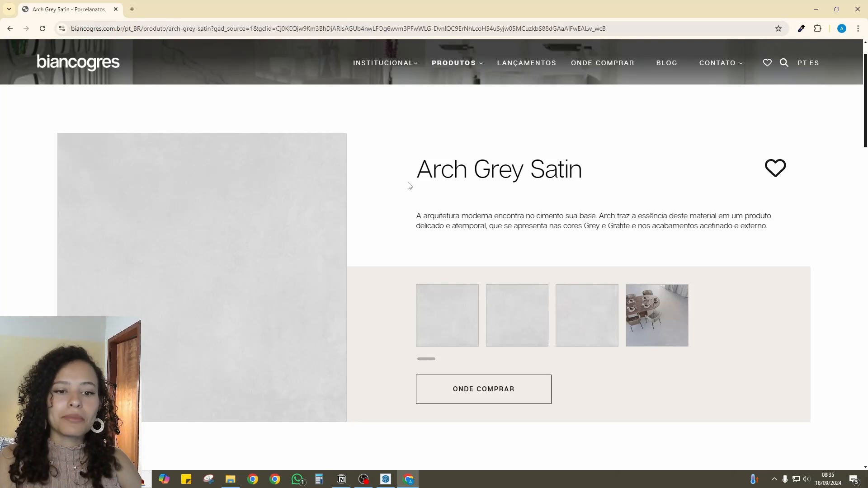
pyautogui.moveTo(409, 186); pyautogui.dragTo(577, 178)
pyautogui.scroll(-5, 576, 179)
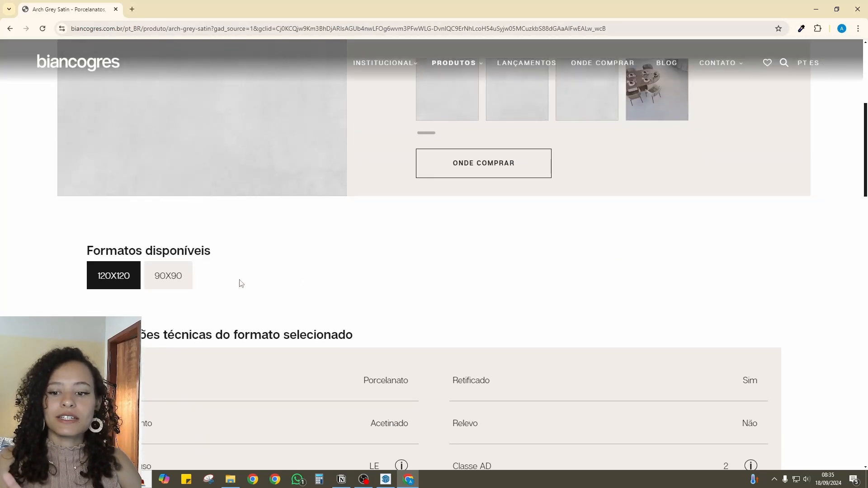
pyautogui.click(177, 283)
pyautogui.scroll(-6, 407, 280)
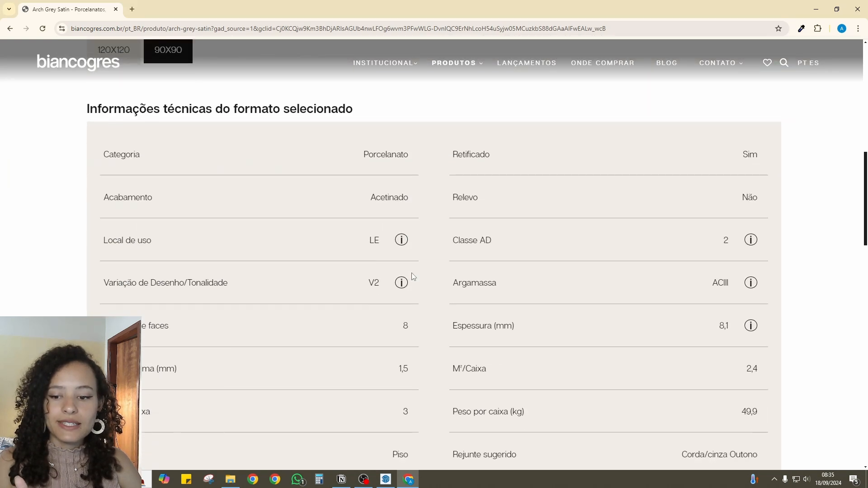
pyautogui.doubleClick(402, 323)
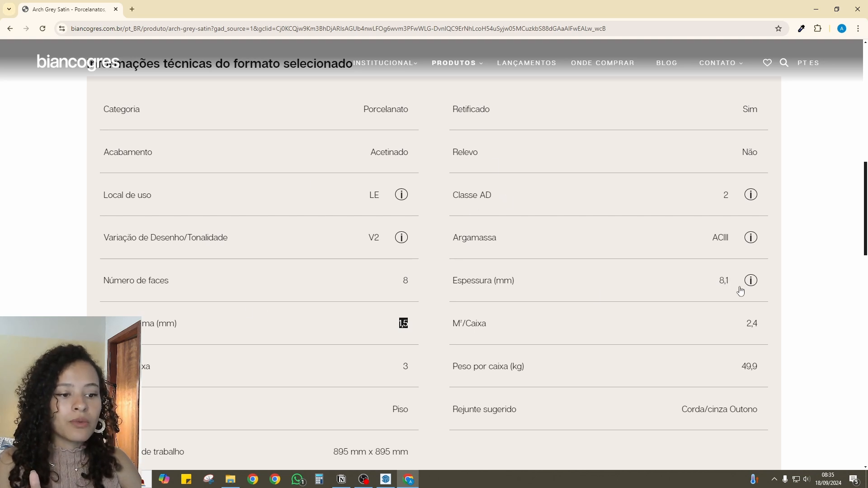
# - Switch back to SketchUp and extrude the square floor face upward by 0.8 cm
pyautogui.click(385, 479)
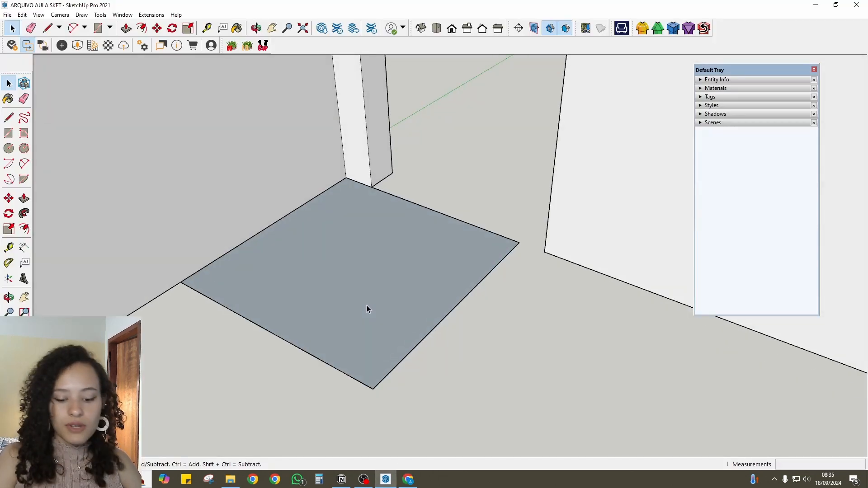
pyautogui.press('p')
pyautogui.click(370, 332)
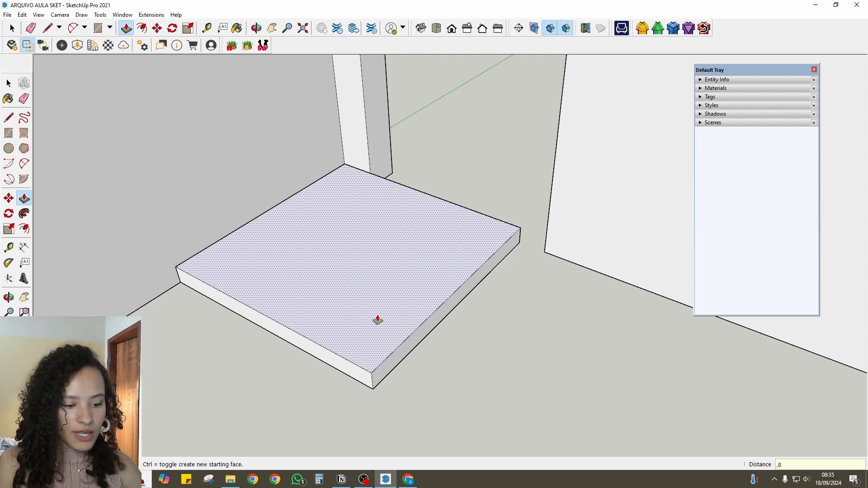
pyautogui.press('Return')
pyautogui.scroll(3, 326, 341)
pyautogui.moveTo(316, 362); pyautogui.dragTo(391, 359, button='middle')
pyautogui.press('space')
# - Select the whole extruded floor tile and make it a group
pyautogui.scroll(-2, 409, 283)
pyautogui.doubleClick(410, 283)
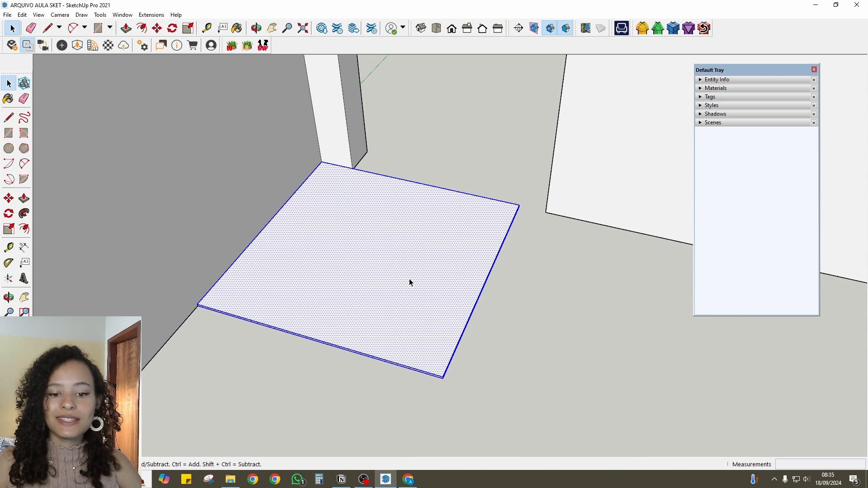
pyautogui.rightClick(410, 283)
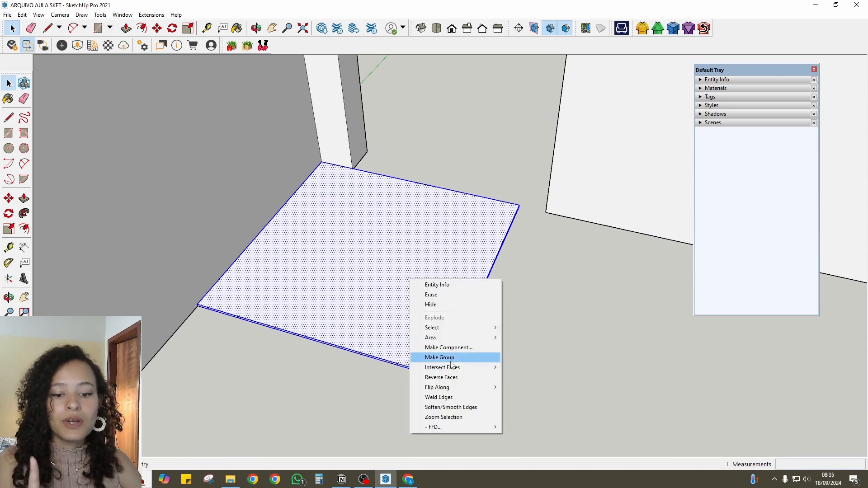
pyautogui.click(436, 357)
# - Paint the tile group with the 0001_PaleVioletRed material from the Colors-Named collection
pyautogui.scroll(-2, 405, 272)
pyautogui.moveTo(405, 271); pyautogui.dragTo(398, 312, button='middle')
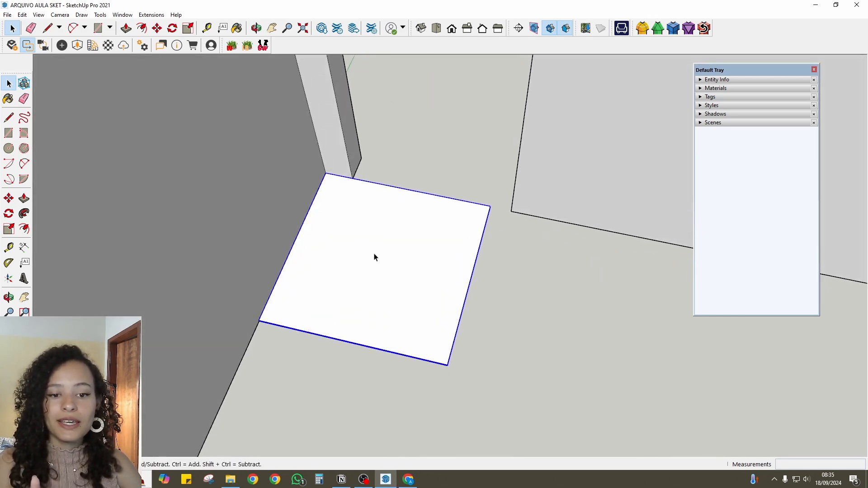
pyautogui.moveTo(374, 257); pyautogui.dragTo(394, 308, button='middle')
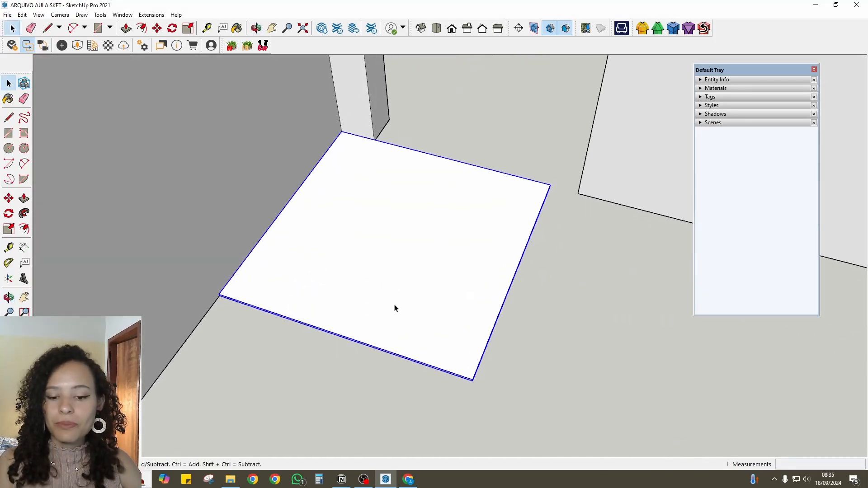
pyautogui.click(707, 88)
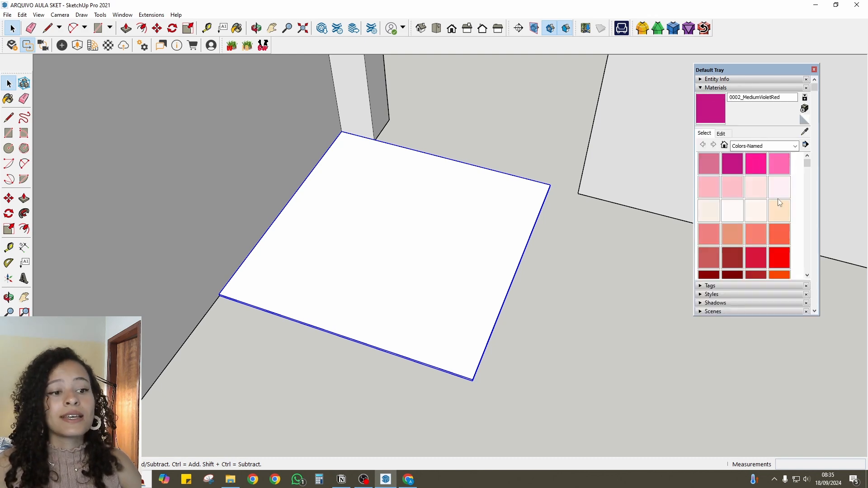
pyautogui.scroll(-3, 735, 199)
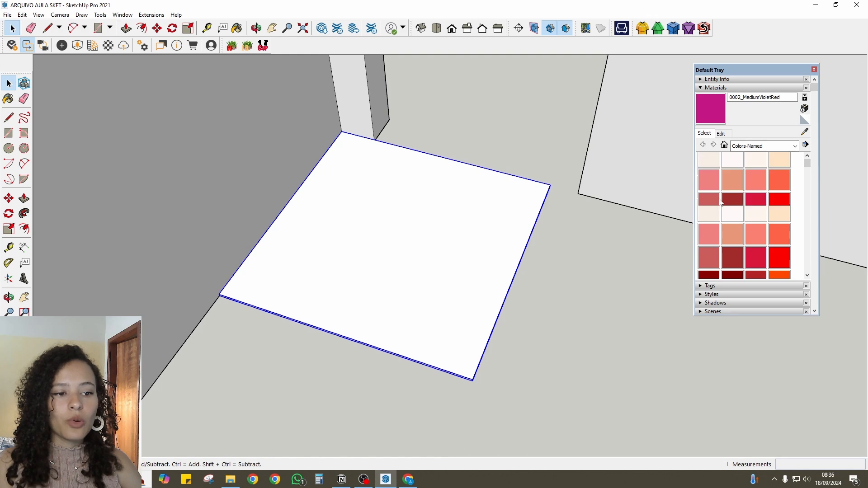
pyautogui.scroll(3, 736, 210)
pyautogui.click(724, 145)
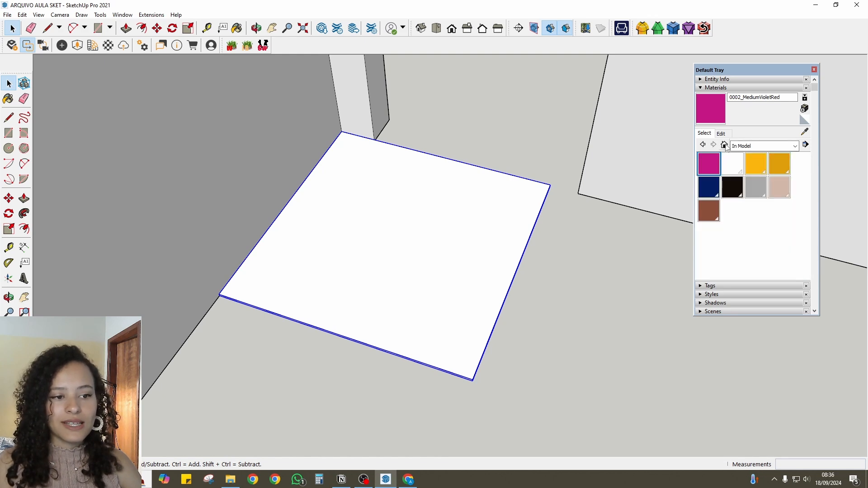
pyautogui.click(757, 148)
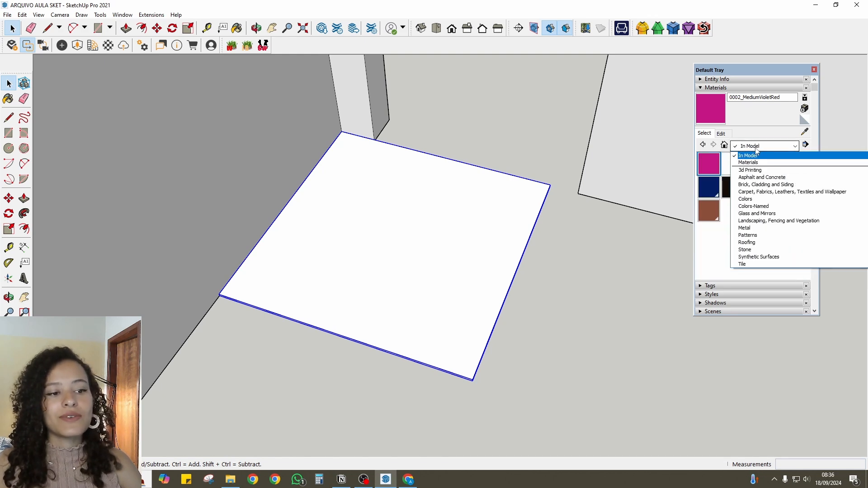
pyautogui.click(756, 206)
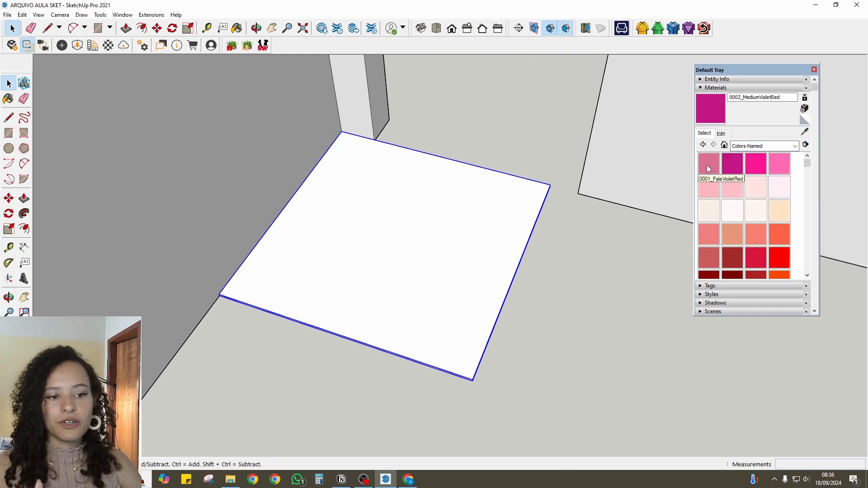
pyautogui.click(708, 166)
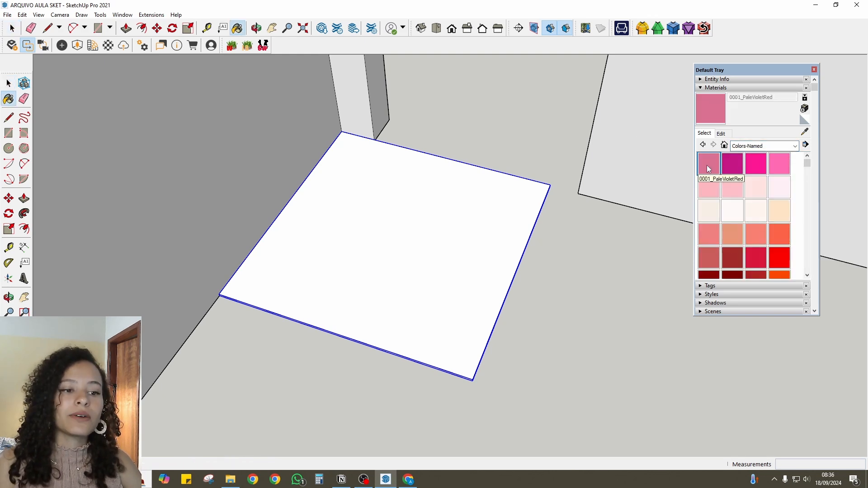
pyautogui.click(464, 253)
pyautogui.moveTo(465, 252)
pyautogui.mouseDown(button='middle')
pyautogui.moveTo(446, 353)
pyautogui.moveTo(459, 303)
pyautogui.moveTo(429, 239)
pyautogui.mouseUp(button='middle')
pyautogui.press('space')
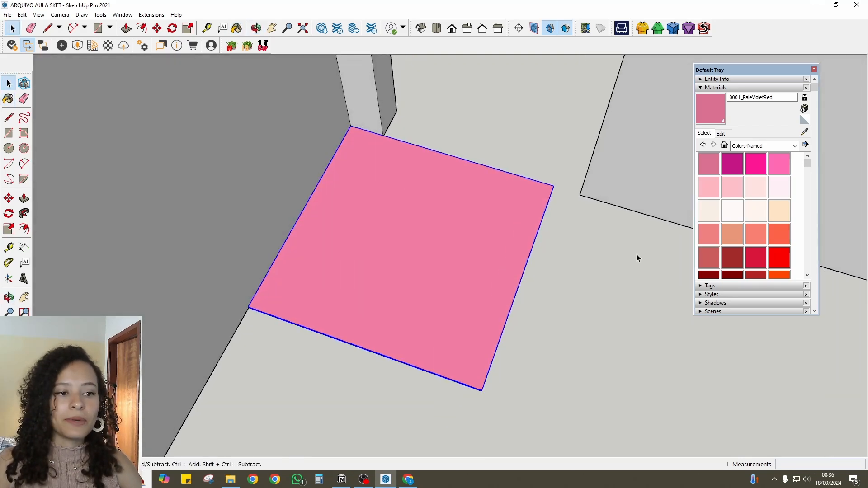
# - Rename the tile's material as "arch gray satin biancogres"
pyautogui.click(768, 97)
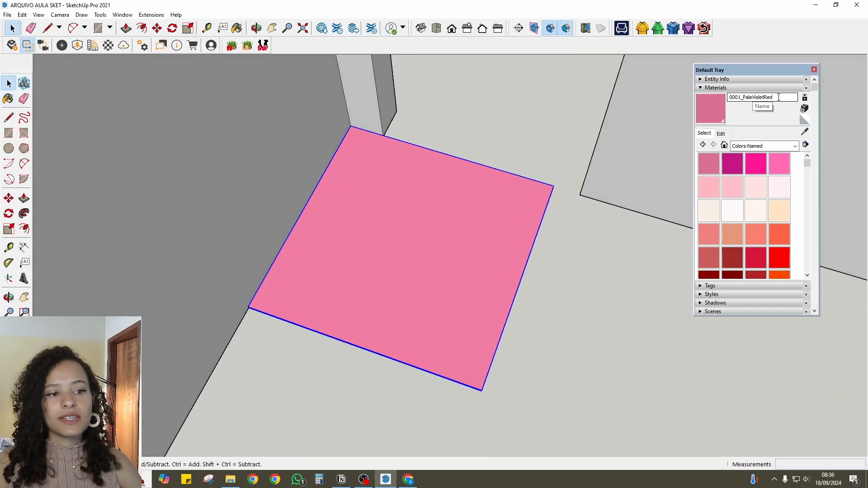
pyautogui.moveTo(777, 97); pyautogui.dragTo(736, 97)
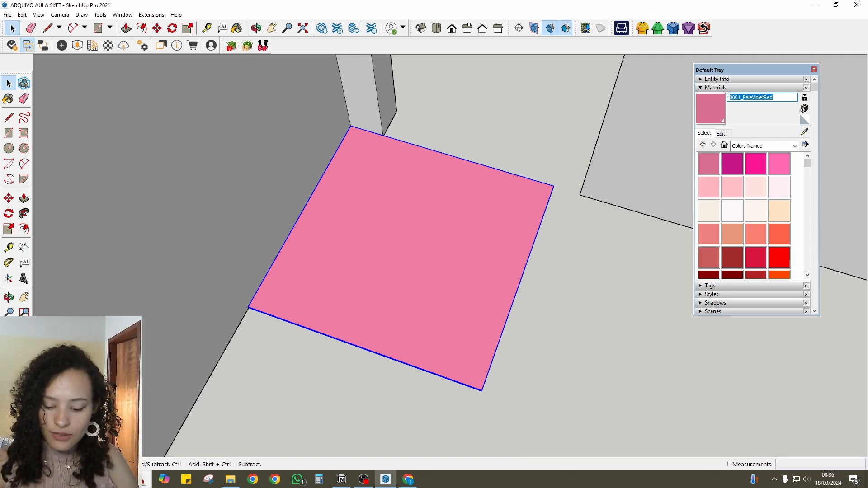
pyautogui.write('arch gray satin biancogres')
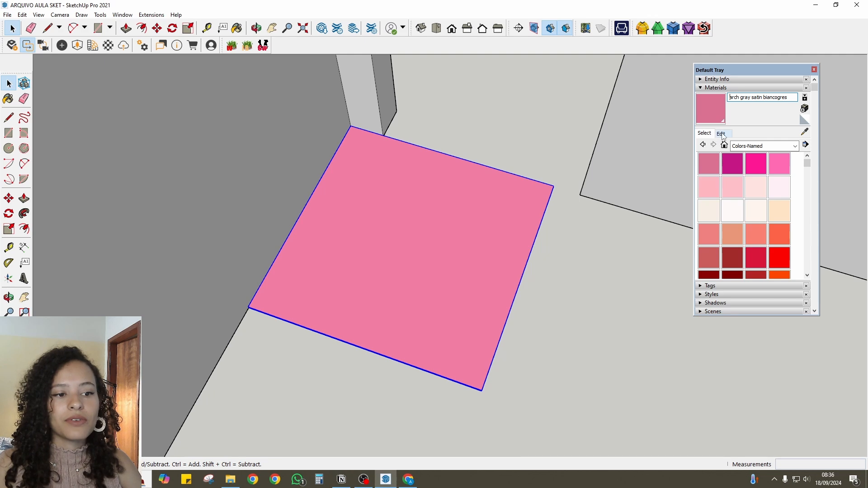
# - Try a blue value of 157 for the material's RGB colour and revert the change
pyautogui.click(721, 133)
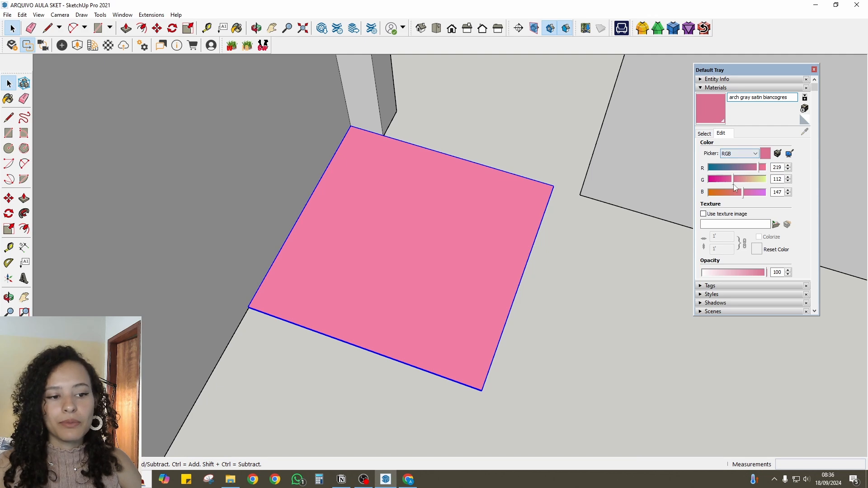
pyautogui.moveTo(744, 196)
pyautogui.mouseDown()
pyautogui.moveTo(760, 195)
pyautogui.moveTo(745, 195)
pyautogui.mouseUp()
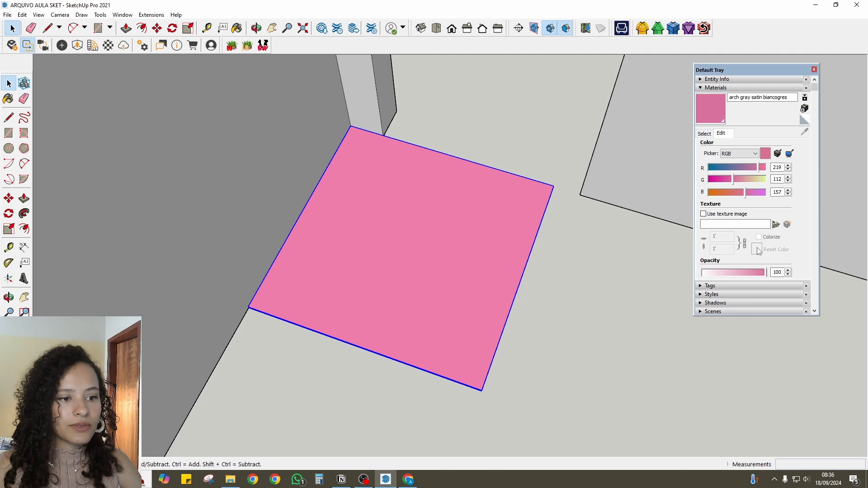
pyautogui.click(763, 155)
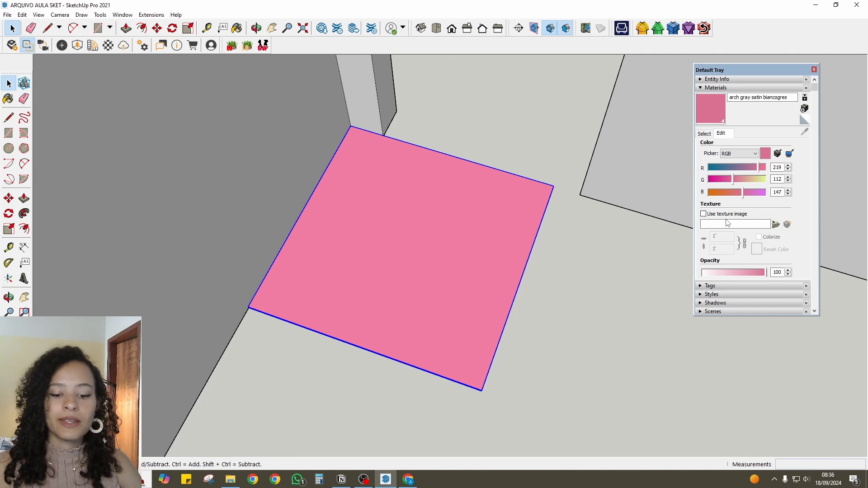
# - Switch to the browser and look through the Biancogres Arch Grey Satin product page for a usable image of the tile
pyautogui.click(408, 480)
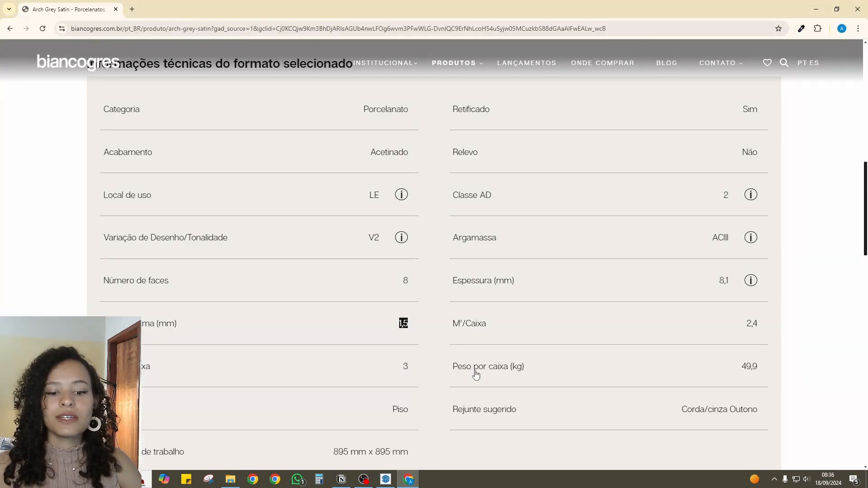
pyautogui.scroll(10, 475, 371)
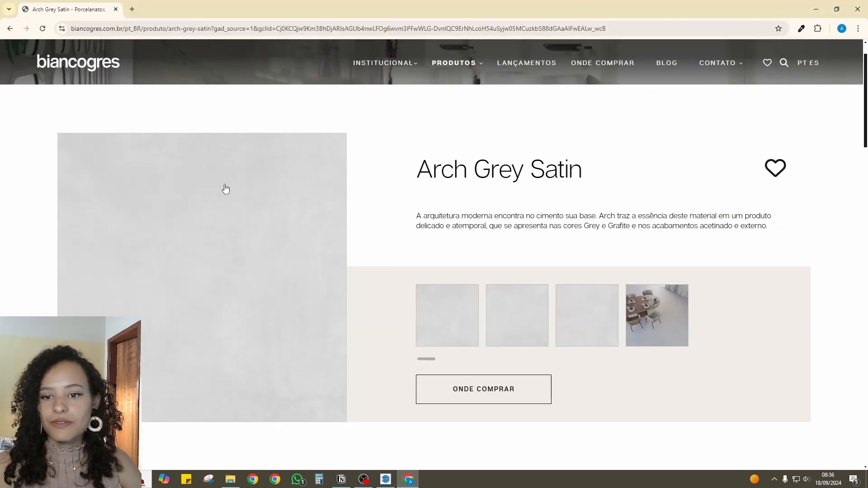
pyautogui.scroll(-1, 219, 208)
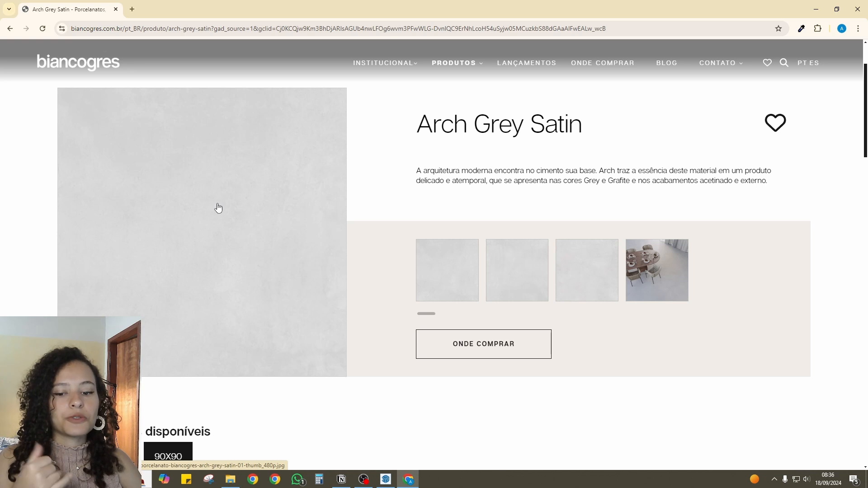
pyautogui.scroll(-14, 388, 262)
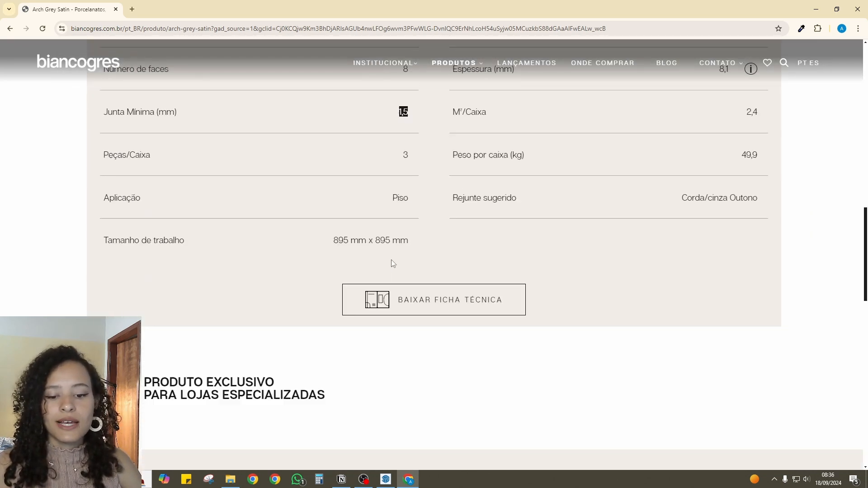
pyautogui.scroll(-3, 395, 360)
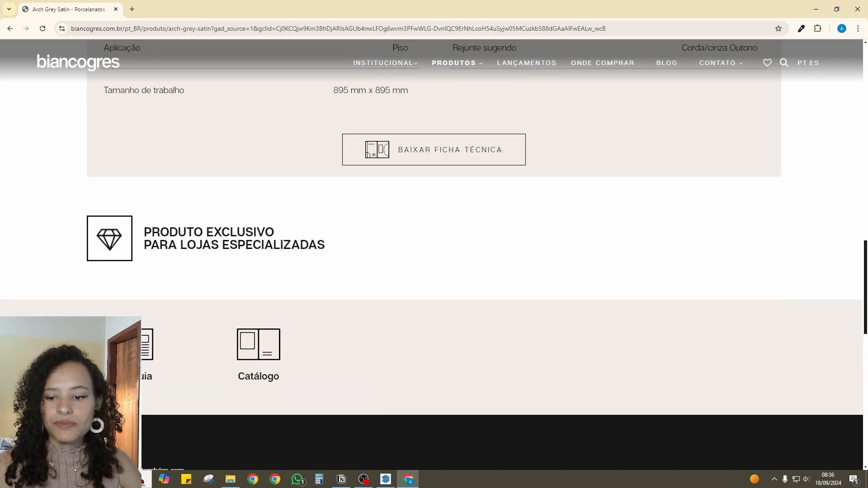
pyautogui.scroll(-5, 416, 385)
pyautogui.scroll(10, 424, 374)
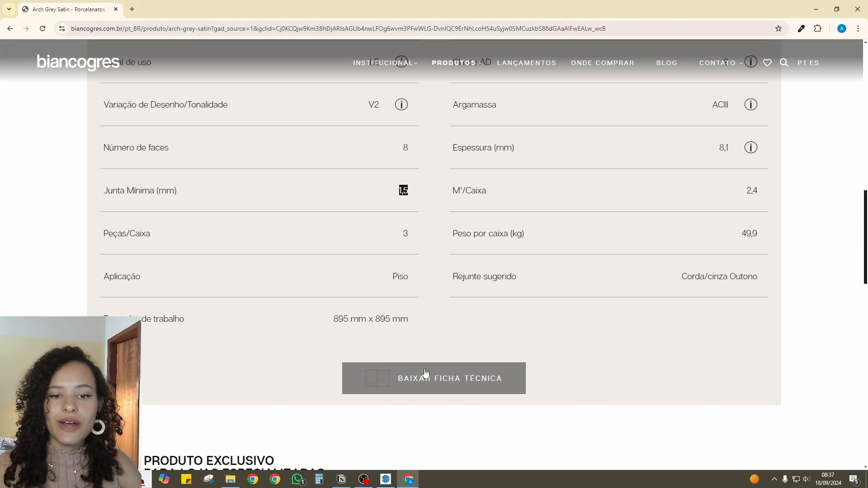
pyautogui.scroll(13, 425, 373)
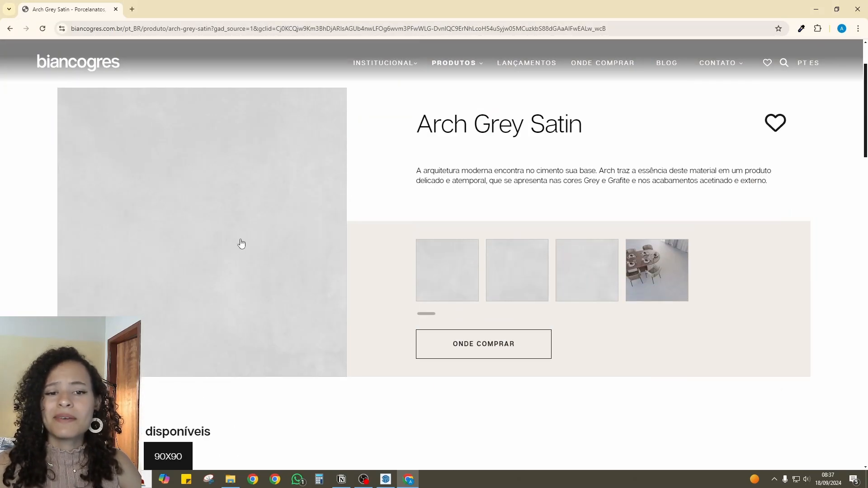
pyautogui.scroll(2, 242, 243)
pyautogui.scroll(-2, 257, 248)
# - Save the main Arch Grey Satin product image as porcelanato-biancogres-arch-grey-satin-01-thumb_480p in the AULA 05 folder
pyautogui.rightClick(205, 192)
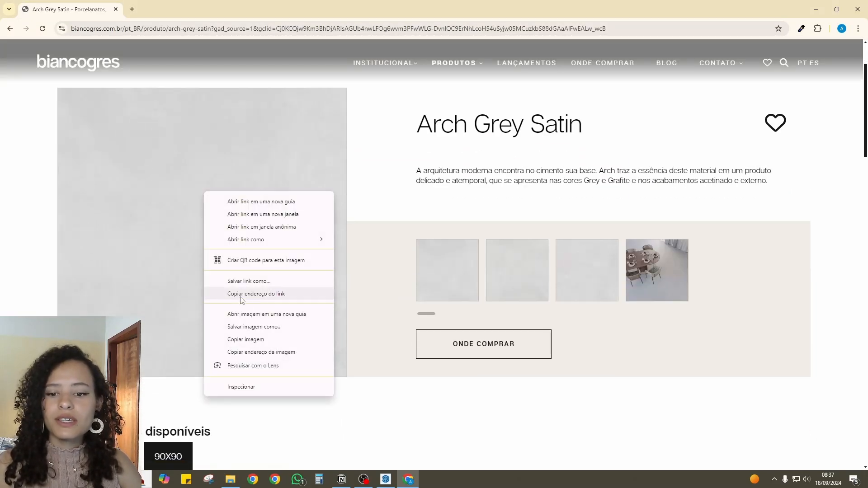
pyautogui.click(246, 325)
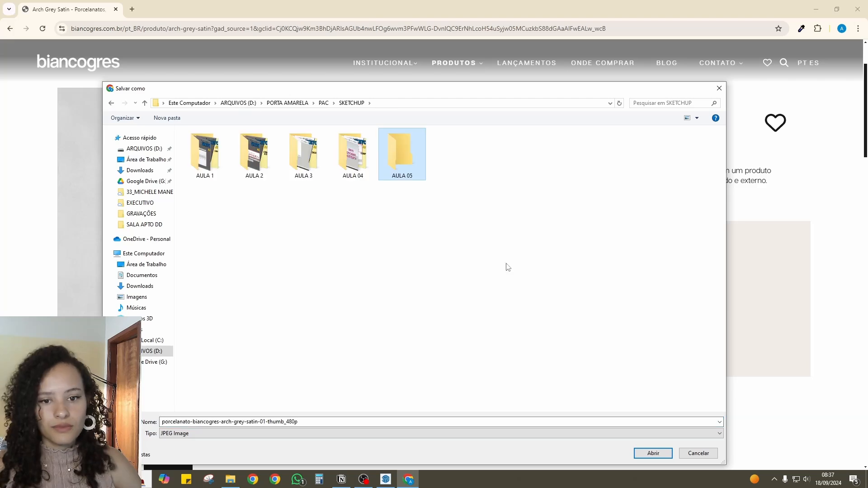
pyautogui.doubleClick(395, 170)
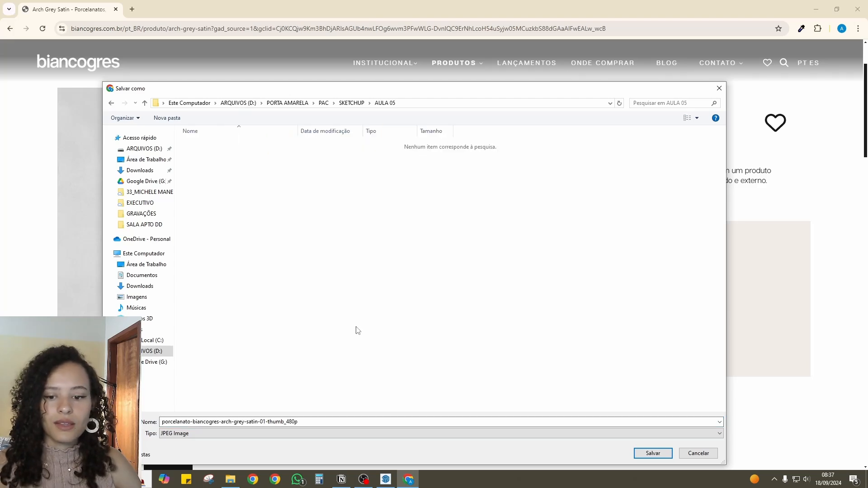
pyautogui.click(308, 422)
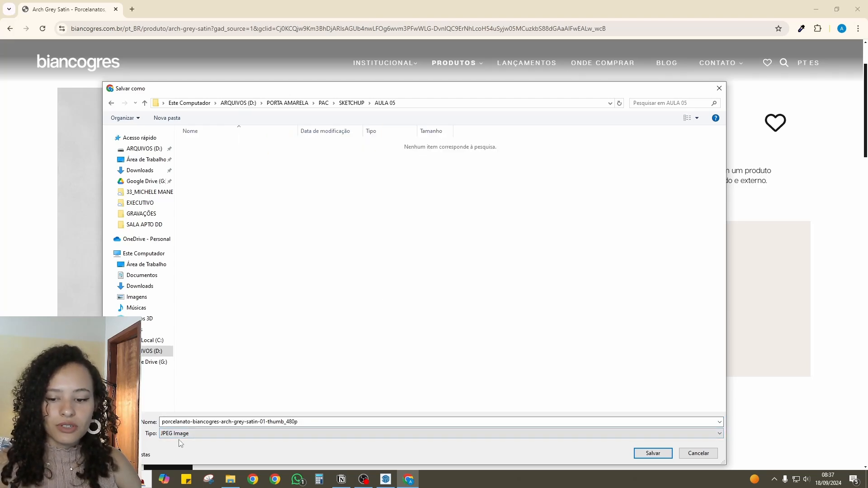
pyautogui.click(640, 455)
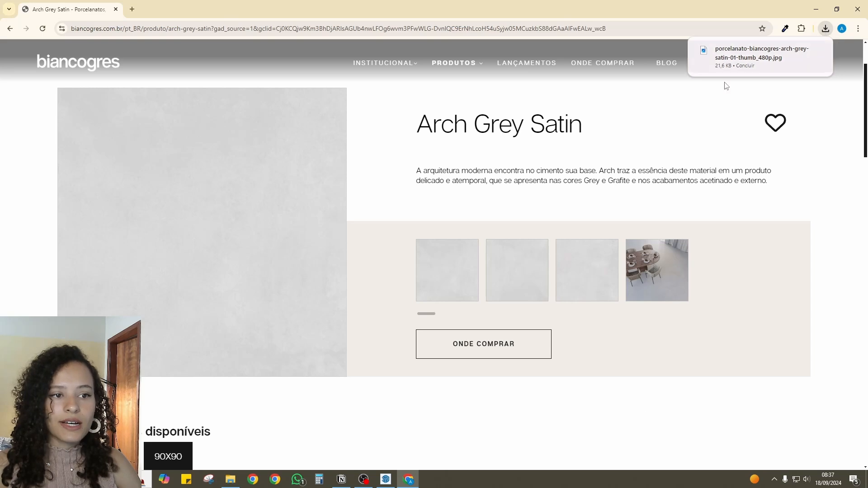
# - Switch to SketchUp and load porcelanato-biancogres-arch-grey-satin-01-thumb_480p from PORTA AMARELA > PAC > SKETCHUP > AULA 05 as the material's texture image
pyautogui.click(384, 482)
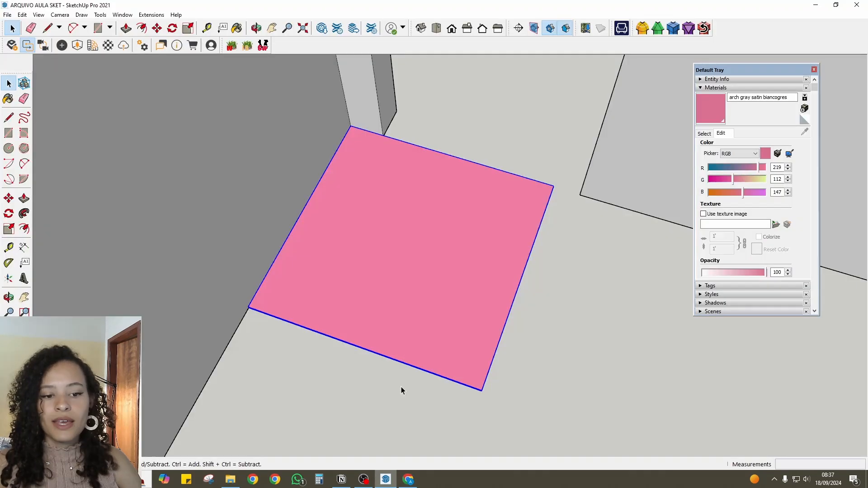
pyautogui.click(705, 214)
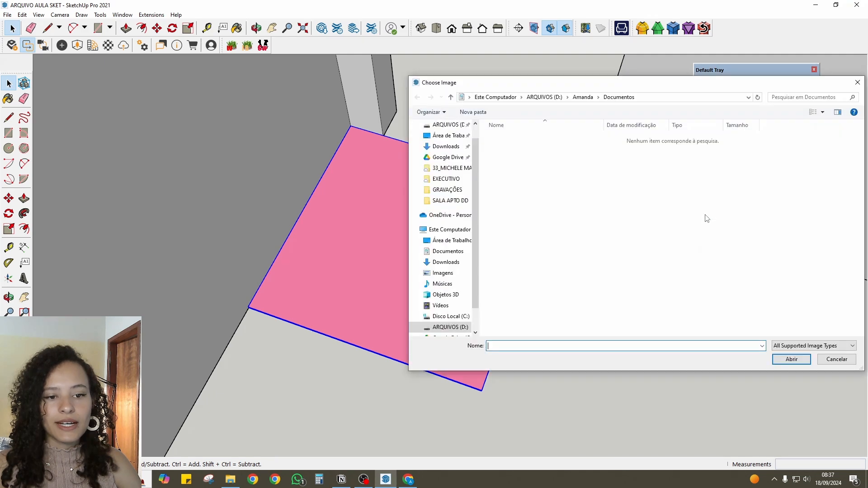
pyautogui.click(447, 316)
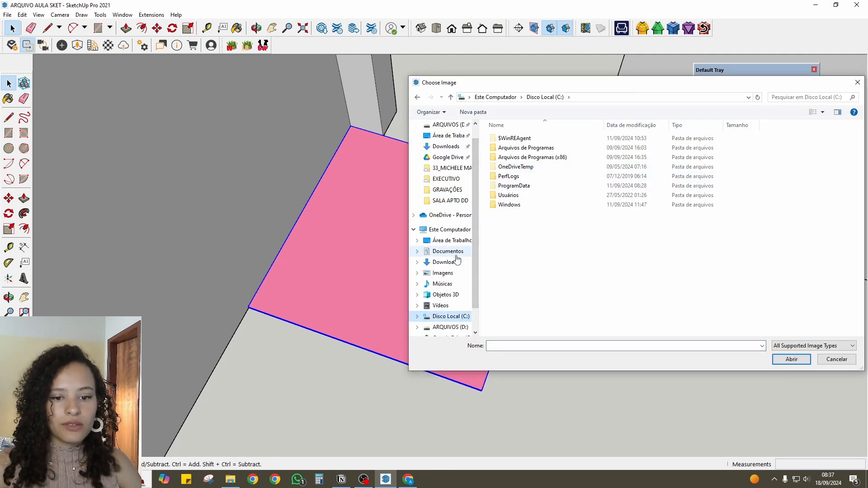
pyautogui.click(449, 327)
pyautogui.doubleClick(520, 157)
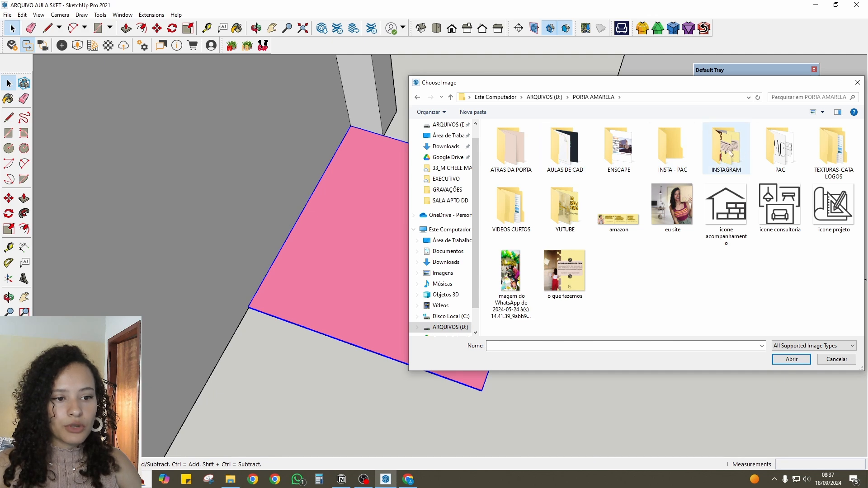
pyautogui.doubleClick(780, 151)
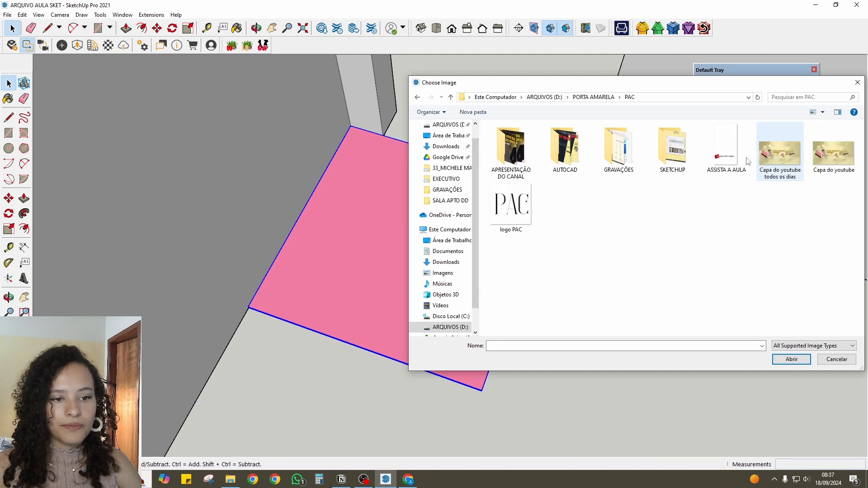
pyautogui.doubleClick(687, 163)
pyautogui.doubleClick(712, 156)
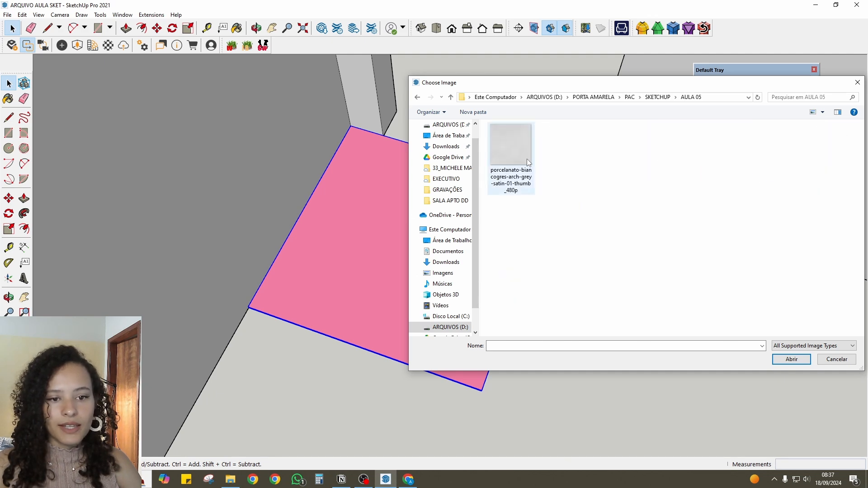
pyautogui.moveTo(515, 83); pyautogui.dragTo(417, 86)
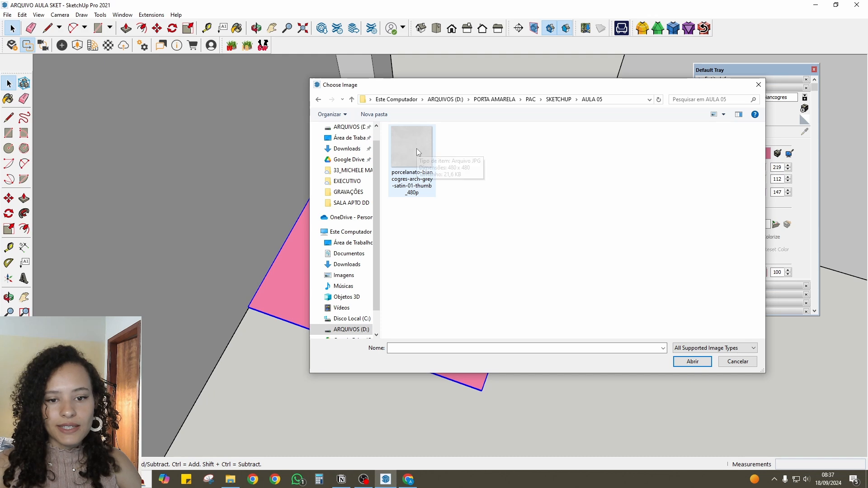
pyautogui.click(416, 148)
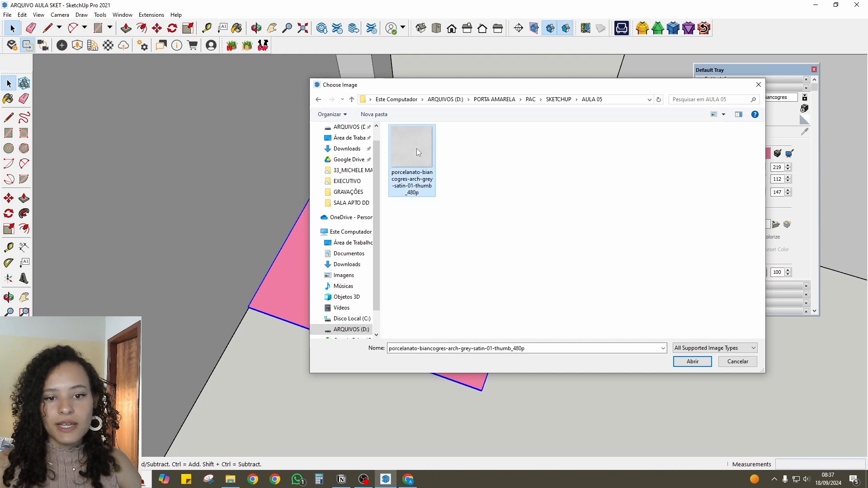
pyautogui.click(691, 361)
# - Examine how the texture image repeats across the top face of the floor tile
pyautogui.moveTo(509, 239); pyautogui.dragTo(316, 247, button='middle')
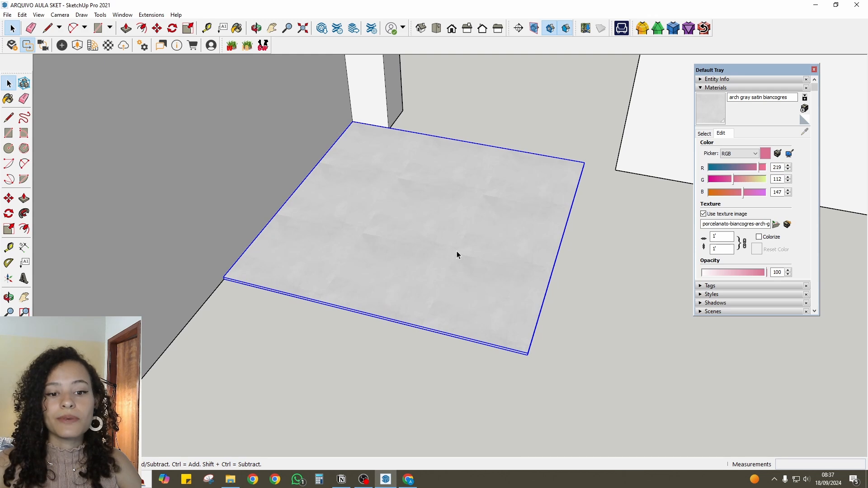
pyautogui.scroll(8, 456, 251)
pyautogui.moveTo(333, 240); pyautogui.dragTo(346, 195, button='middle')
pyautogui.press('space')
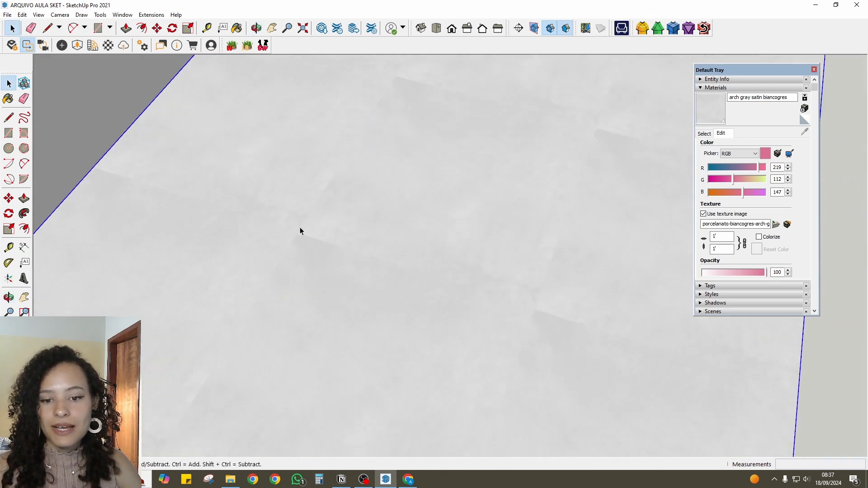
pyautogui.scroll(-3, 347, 230)
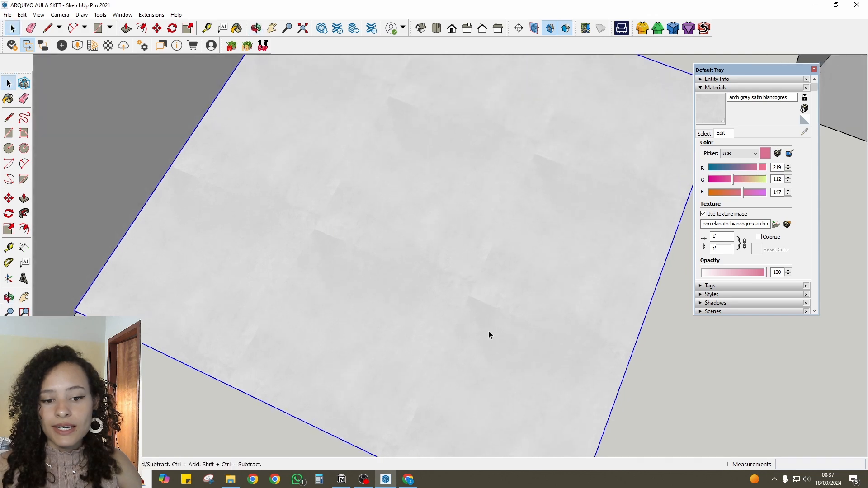
pyautogui.scroll(-3, 456, 94)
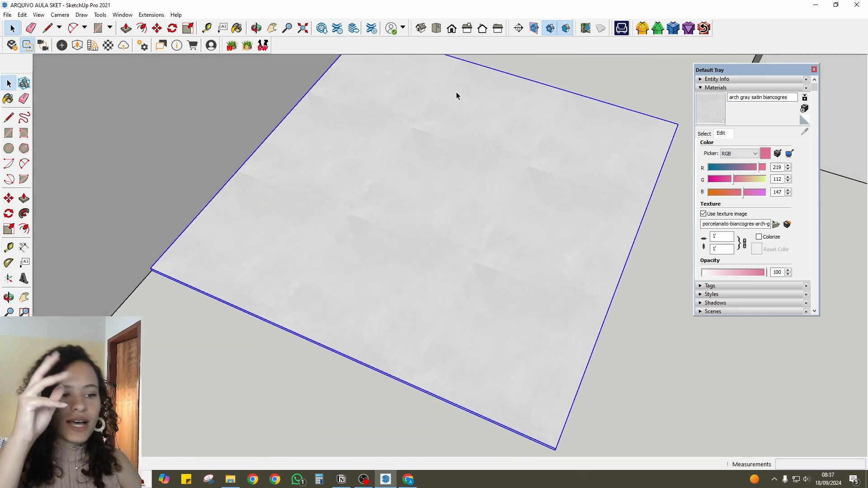
pyautogui.moveTo(405, 189); pyautogui.dragTo(344, 231, button='middle')
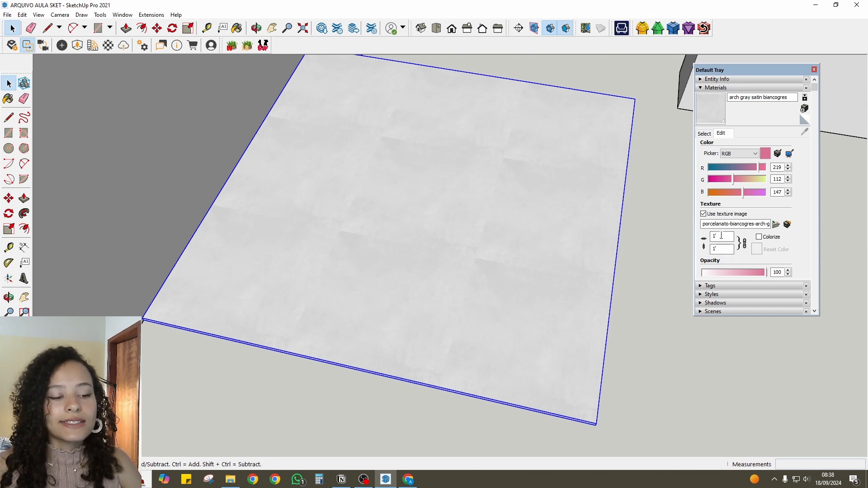
# - Set the texture width to 90 cm with the aspect ratio locked and check the whole tile's surface
pyautogui.doubleClick(719, 236)
pyautogui.write('9')
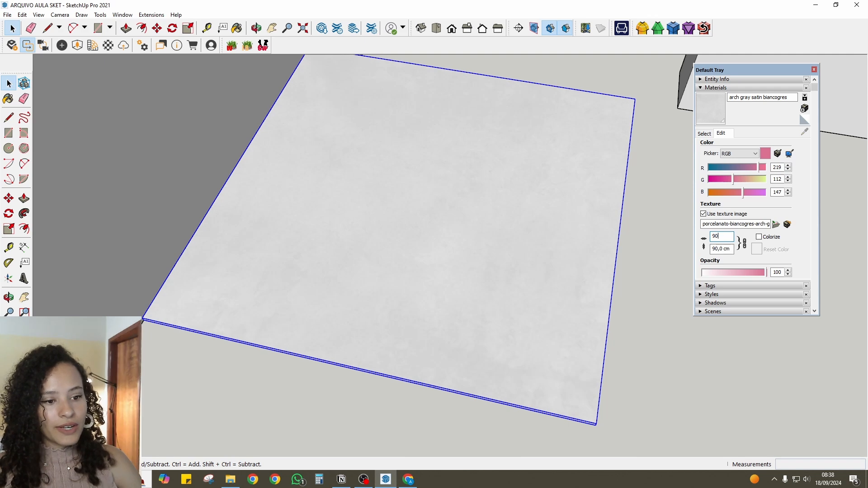
pyautogui.write('0')
pyautogui.press('Return')
pyautogui.moveTo(341, 251); pyautogui.dragTo(351, 217, button='middle')
pyautogui.scroll(2, 318, 124)
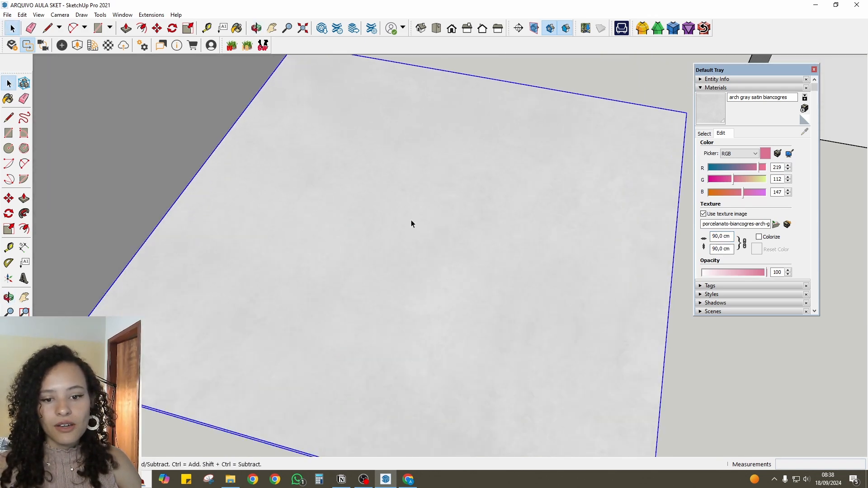
pyautogui.scroll(-2, 357, 149)
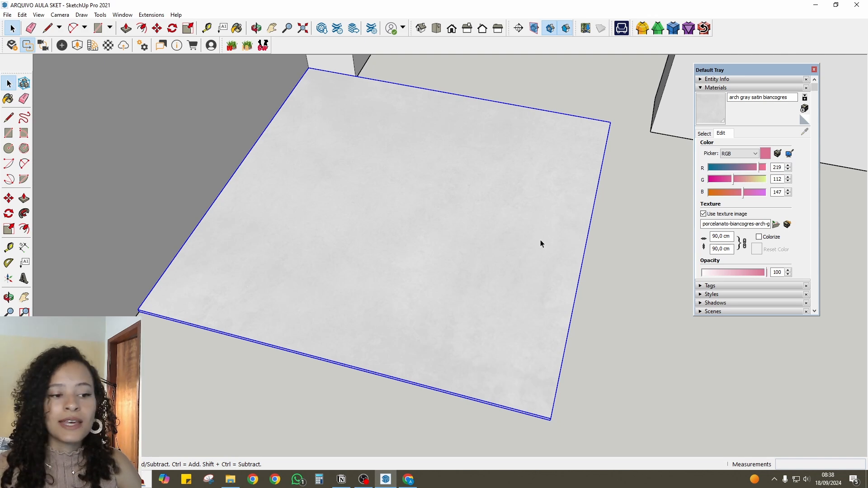
pyautogui.scroll(-1, 530, 256)
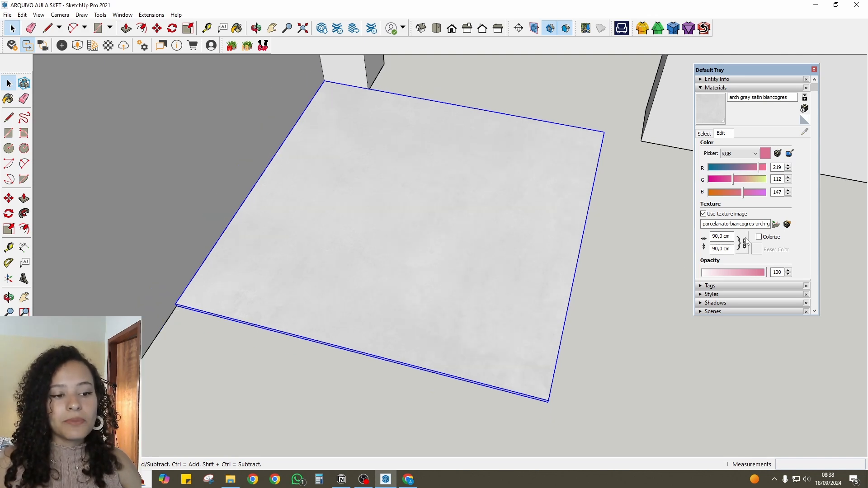
# - Unlock the texture's aspect ratio and try a width of 80 cm, then restore 90 cm and lock the ratio again
pyautogui.moveTo(720, 249); pyautogui.dragTo(728, 249)
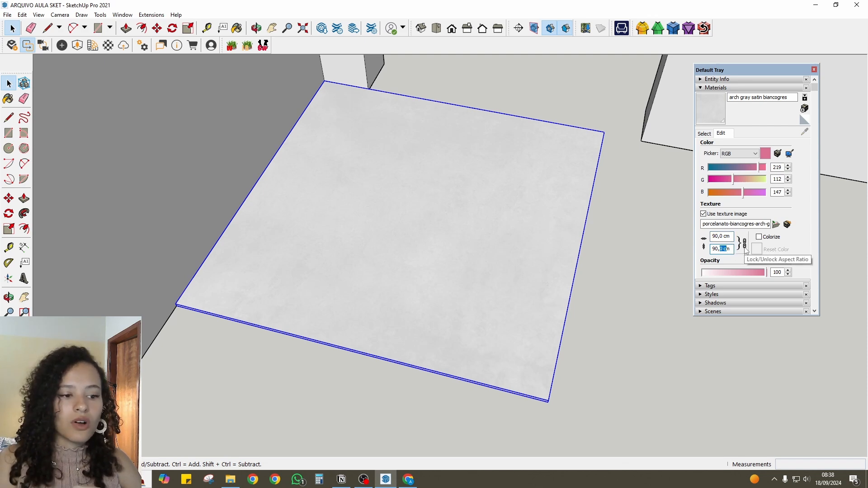
pyautogui.click(745, 247)
pyautogui.moveTo(733, 236); pyautogui.dragTo(695, 239)
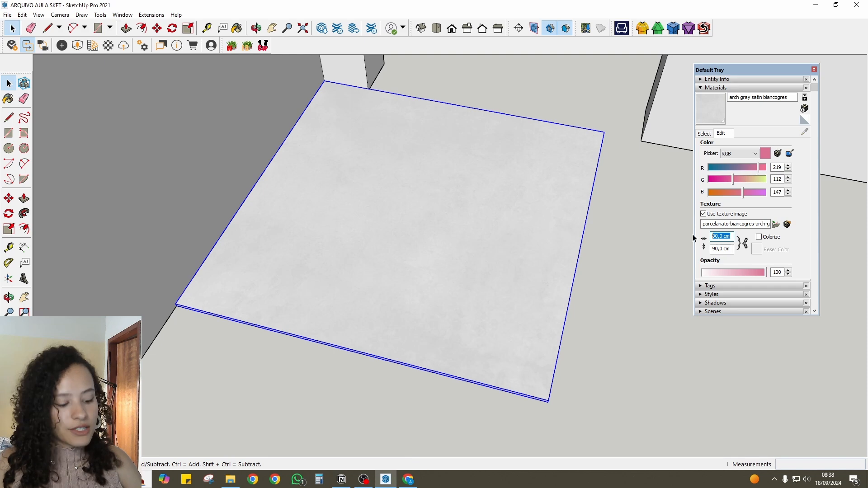
pyautogui.write('80')
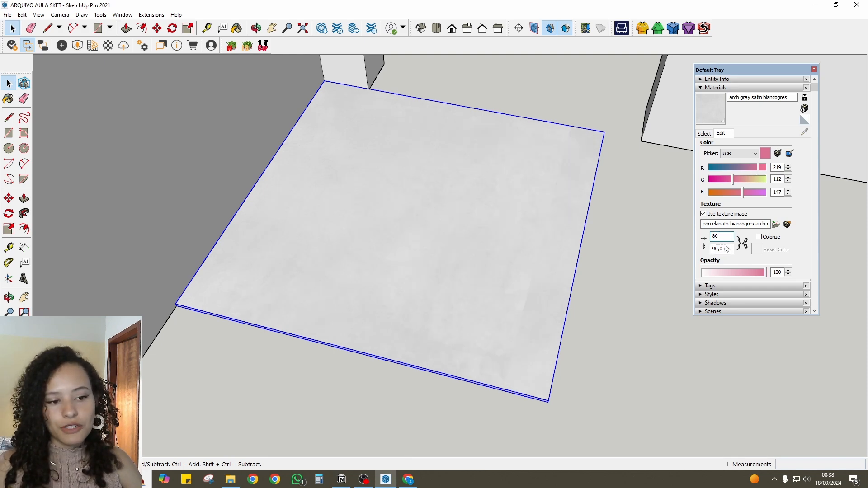
pyautogui.doubleClick(712, 237)
pyautogui.write('90')
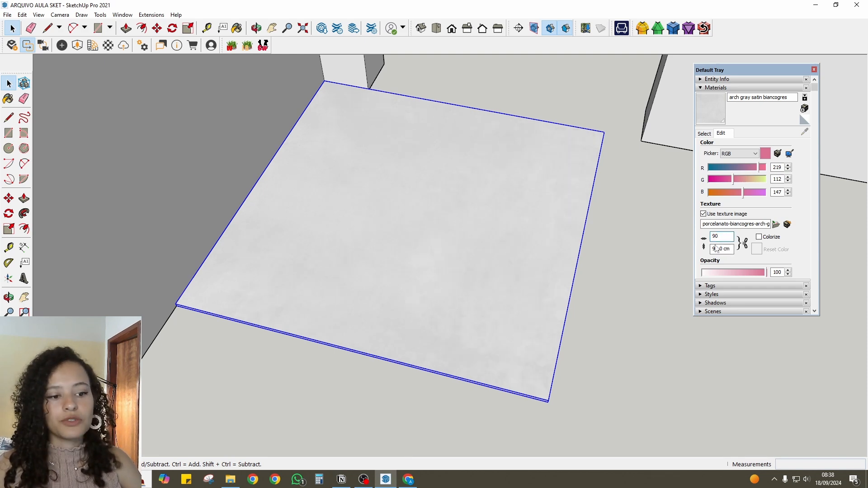
pyautogui.click(742, 246)
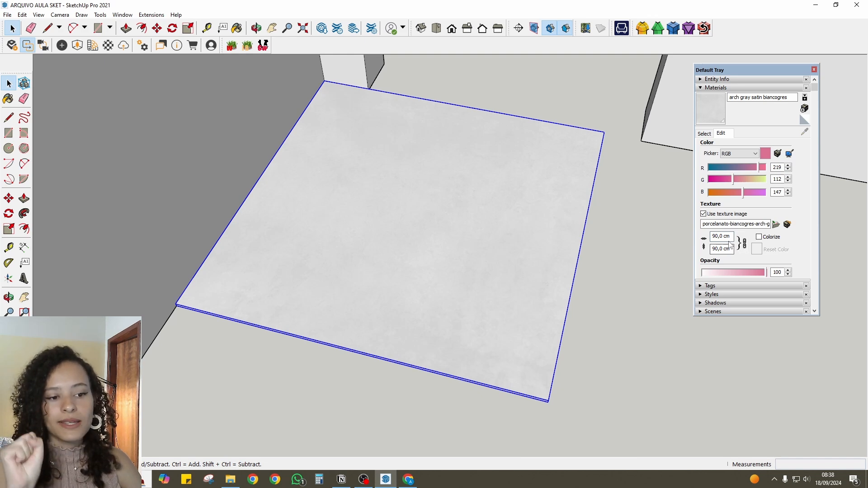
pyautogui.moveTo(731, 237); pyautogui.dragTo(701, 239)
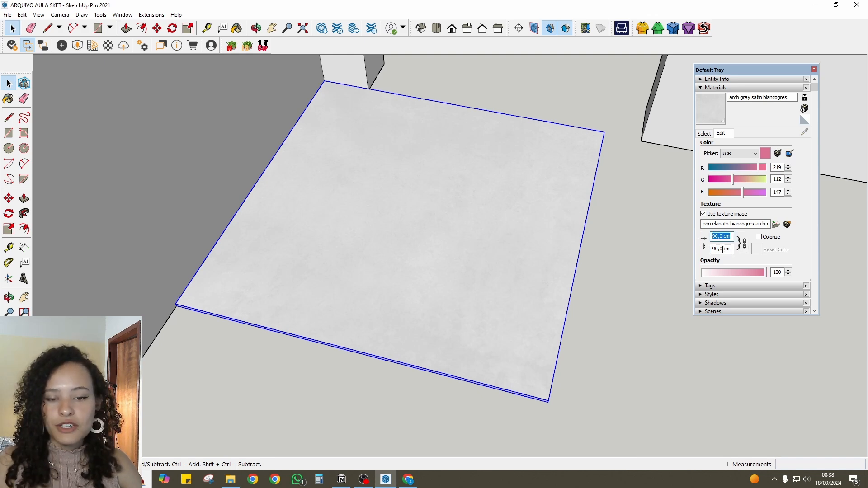
pyautogui.moveTo(268, 240); pyautogui.dragTo(246, 281, button='middle')
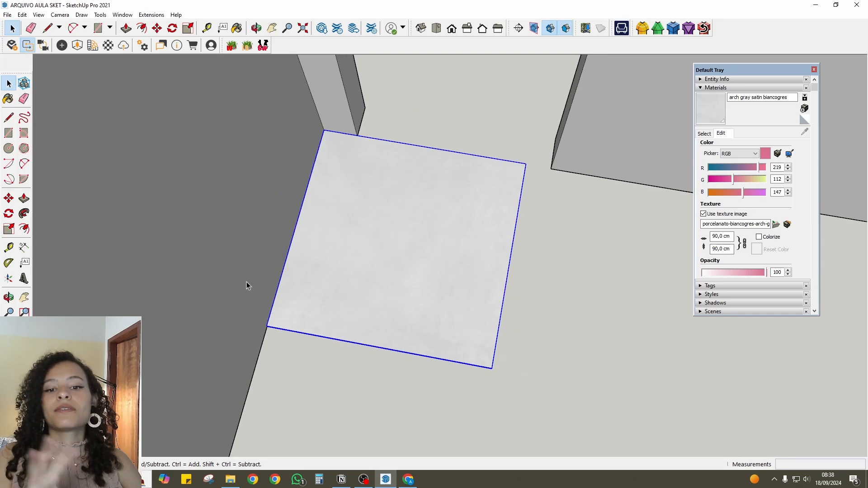
pyautogui.moveTo(429, 227); pyautogui.dragTo(400, 230, button='middle')
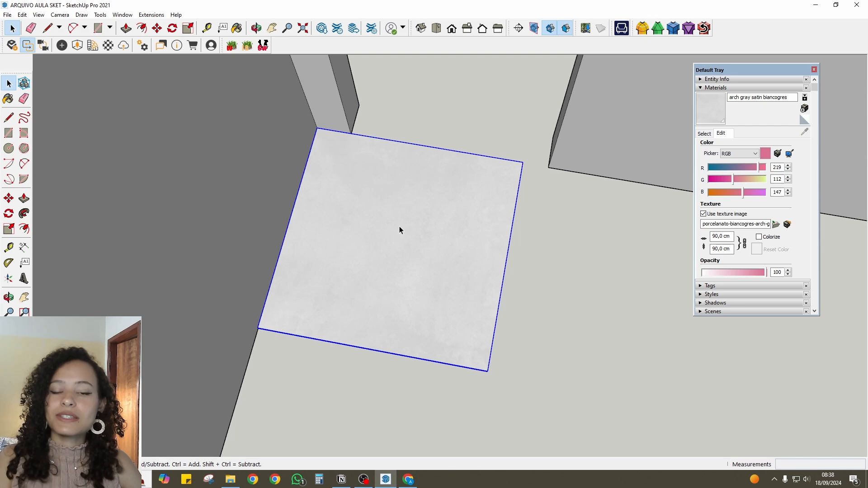
pyautogui.moveTo(398, 230); pyautogui.dragTo(387, 270, button='middle')
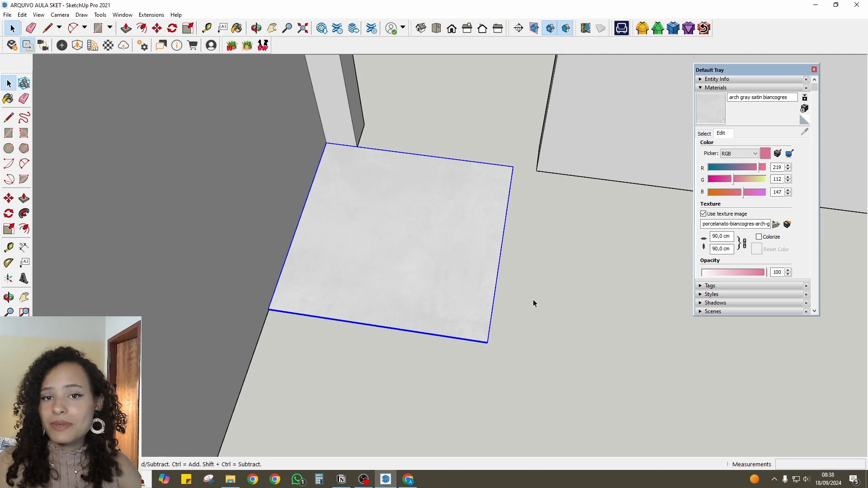
pyautogui.moveTo(533, 299); pyautogui.dragTo(350, 293, button='middle')
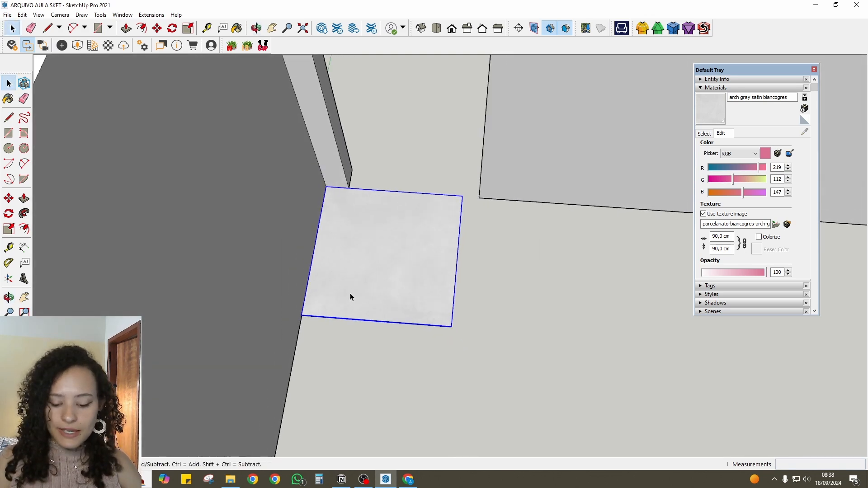
# - Look up the joint width on the Biancogres page and place a copy of the tile flush against the original along the red axis
pyautogui.press('m')
pyautogui.scroll(2, 342, 289)
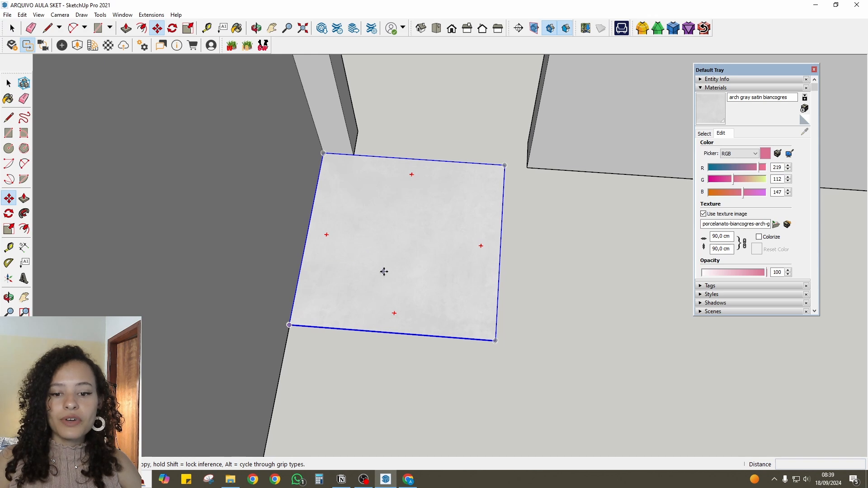
pyautogui.click(298, 286)
pyautogui.press('ctrl')
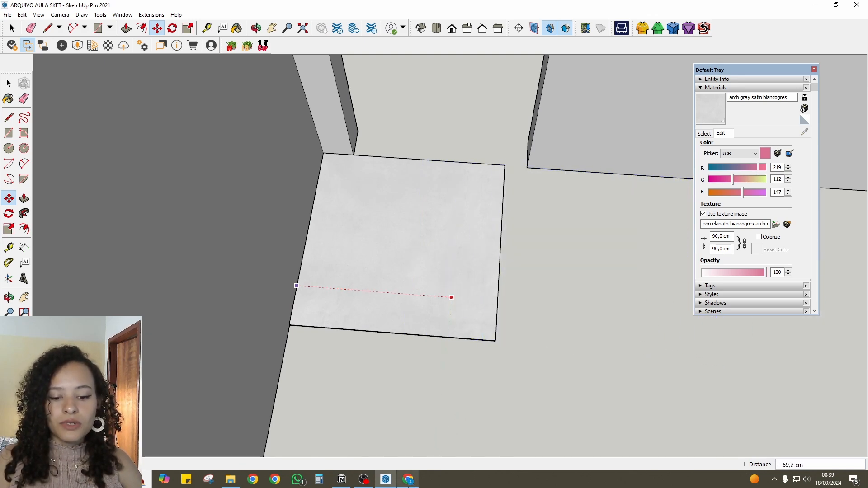
pyautogui.click(409, 483)
pyautogui.scroll(-10, 351, 375)
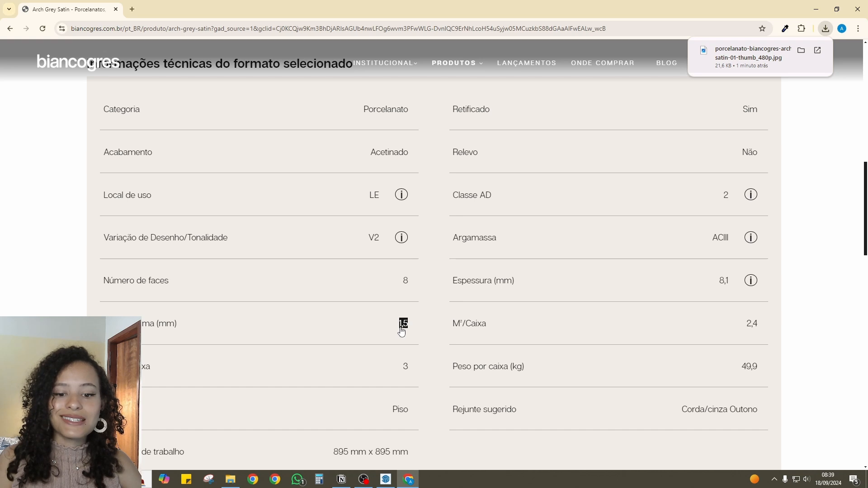
pyautogui.click(386, 480)
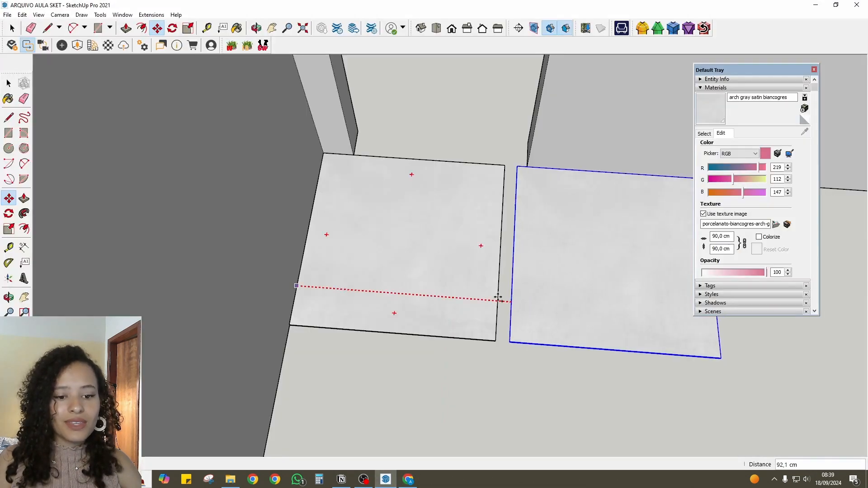
pyautogui.scroll(2, 505, 297)
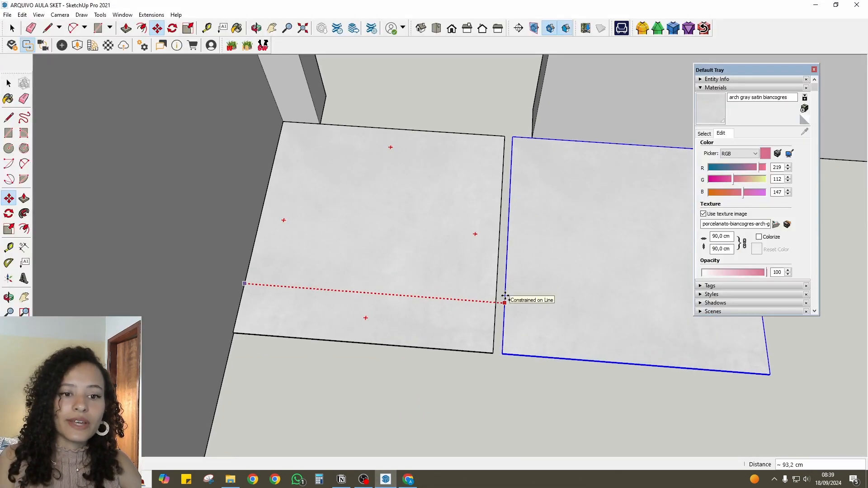
pyautogui.click(494, 354)
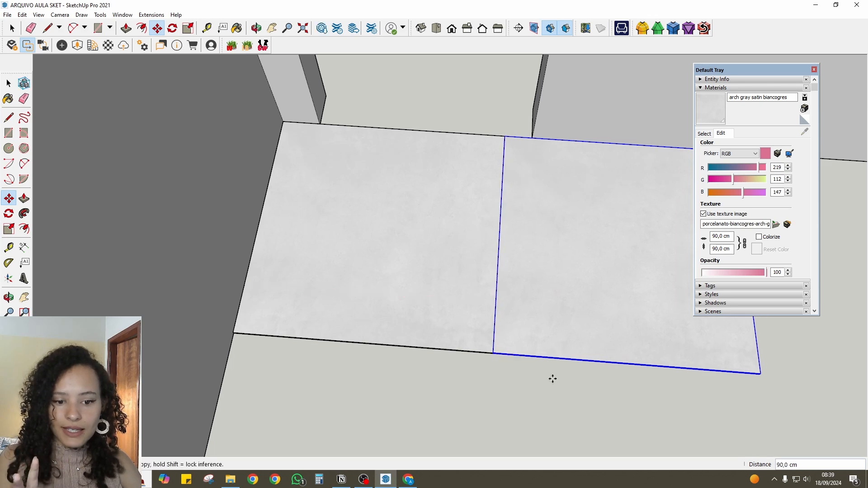
# - Try moving the copied tile ,15 cm along the red axis as a joint, inspect the gap, and undo the move and copy
pyautogui.scroll(4, 539, 360)
pyautogui.click(497, 353)
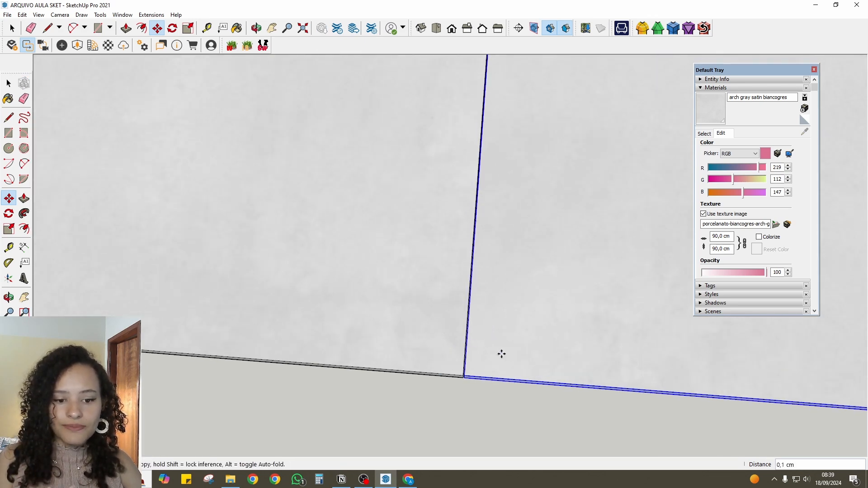
pyautogui.write(',15')
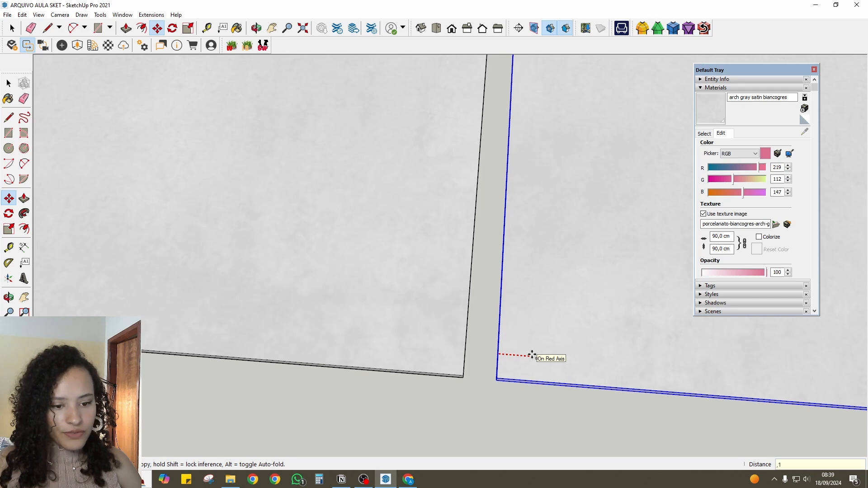
pyautogui.press('Return')
pyautogui.scroll(2, 424, 364)
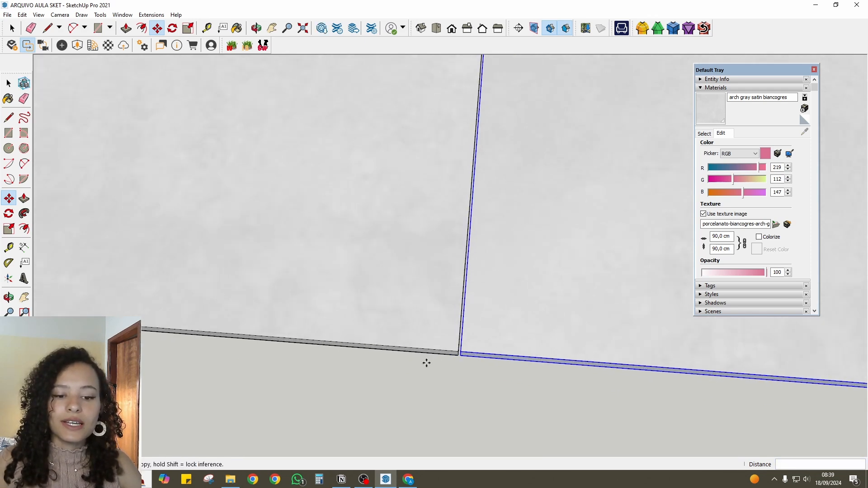
pyautogui.scroll(-4, 424, 364)
pyautogui.scroll(-3, 424, 364)
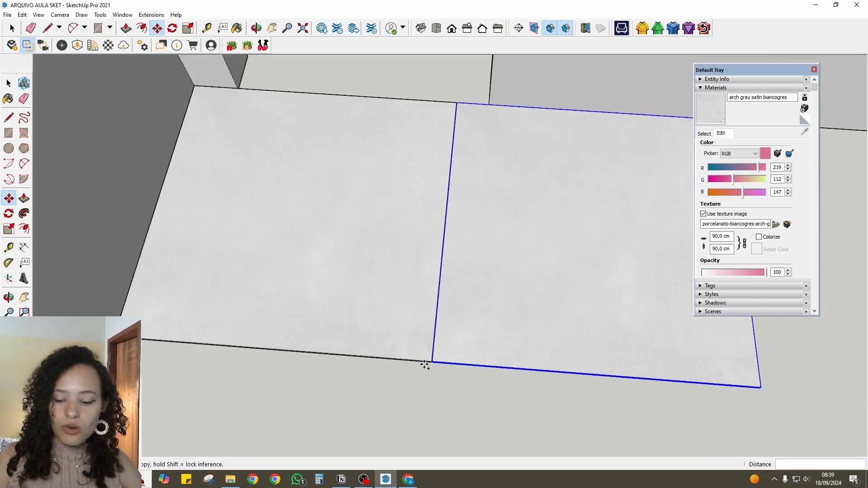
pyautogui.hotkey('ctrl', 'z')
pyautogui.press('space')
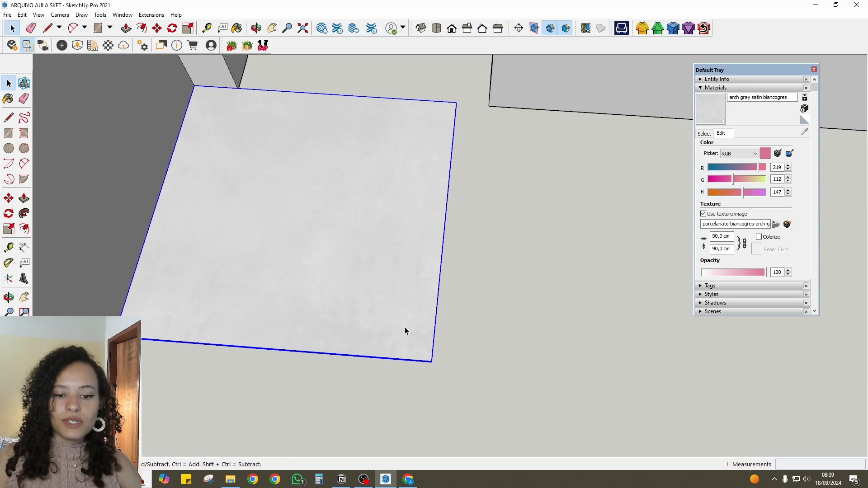
# - Try copying the tile 90,15 cm along the red axis from its front corner, inspect the joint, and delete the copy
pyautogui.press('m')
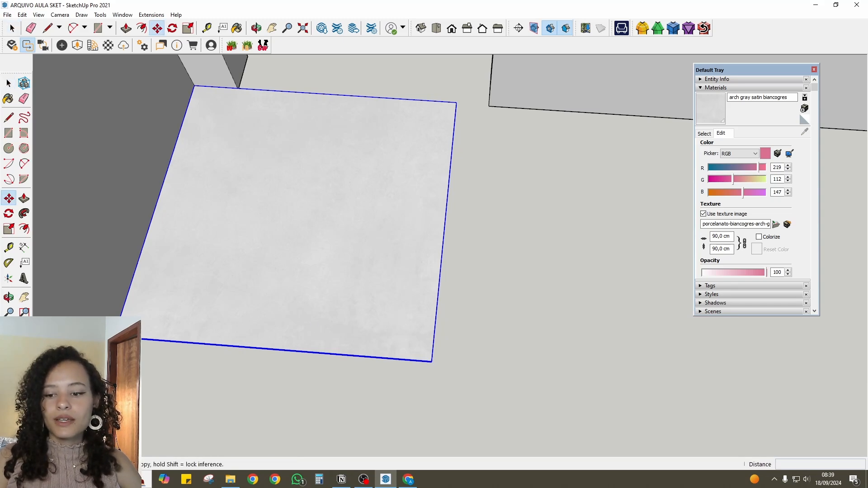
pyautogui.click(113, 337)
pyautogui.press('ctrl')
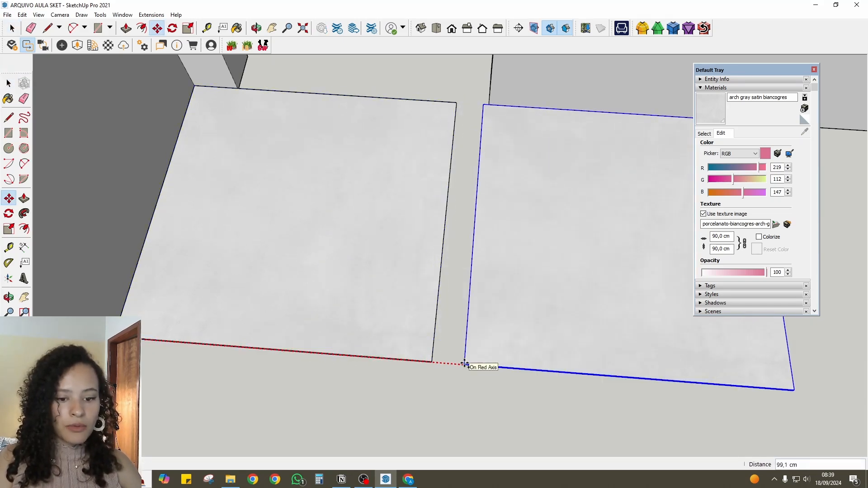
pyautogui.write('90,15')
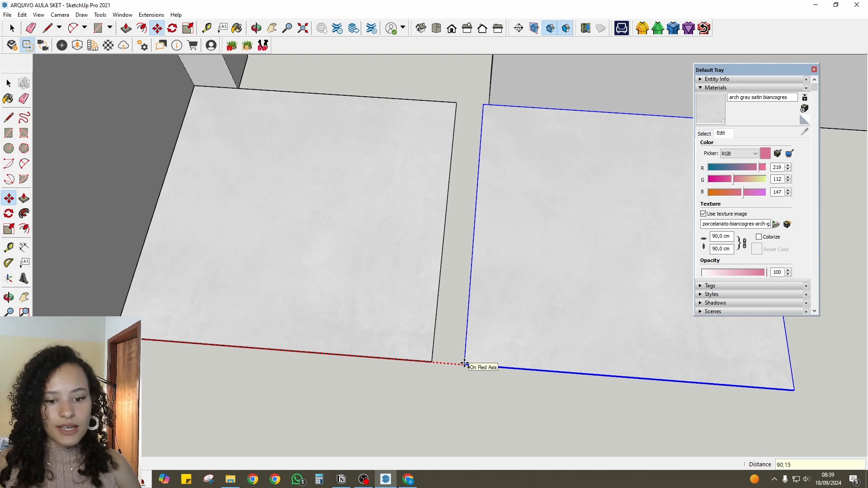
pyautogui.press('Return')
pyautogui.scroll(5, 454, 360)
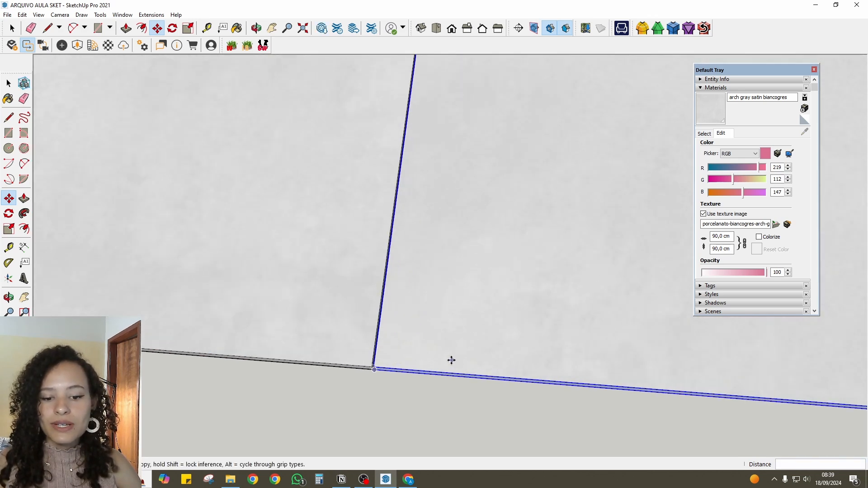
pyautogui.scroll(2, 447, 359)
pyautogui.scroll(-4, 447, 359)
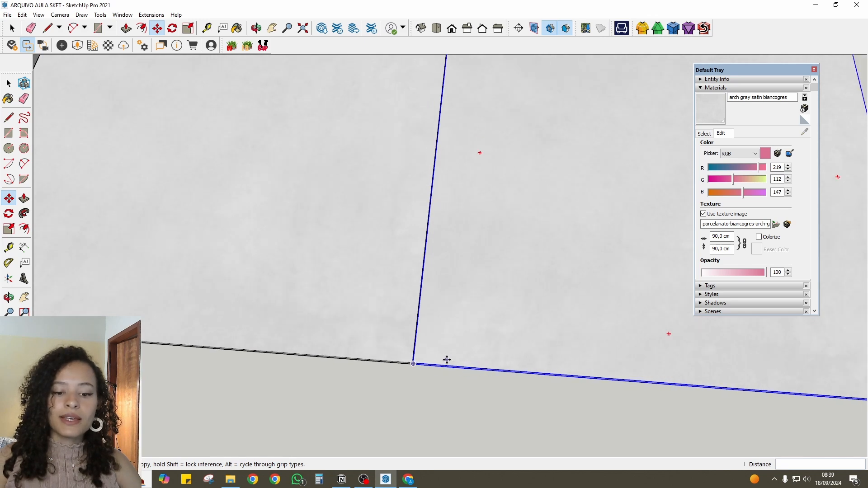
pyautogui.scroll(-3, 446, 360)
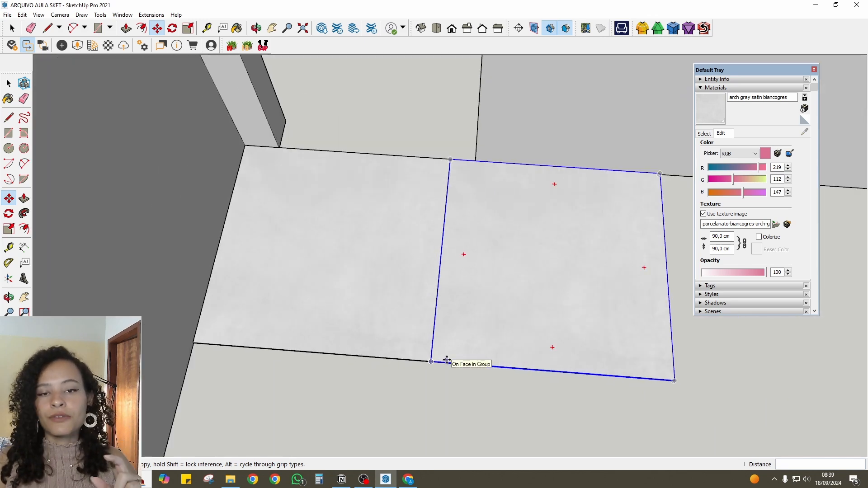
pyautogui.press('space')
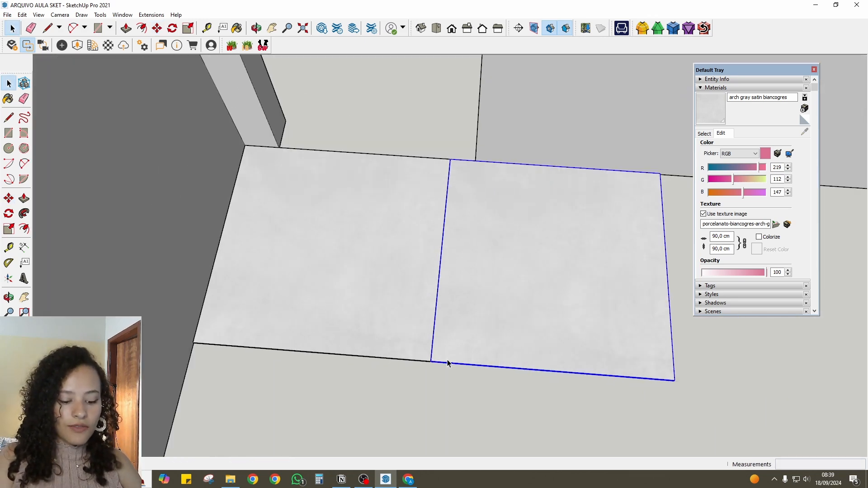
pyautogui.press('Delete')
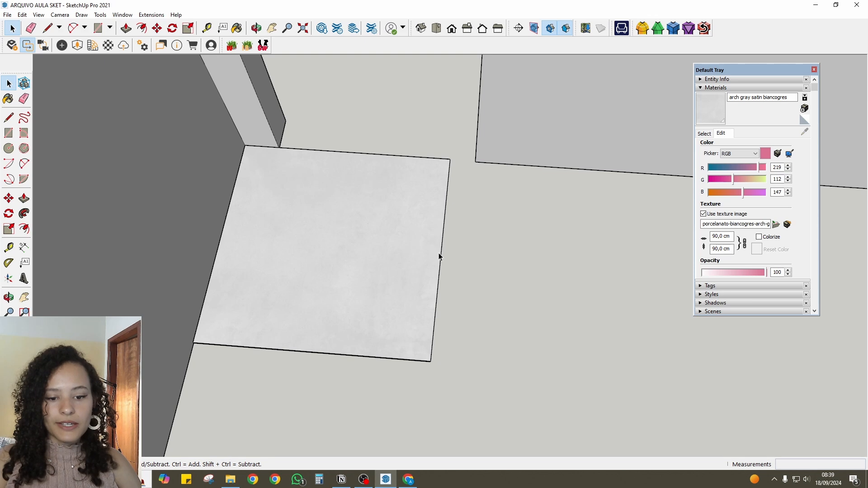
# - Copy the floor tile 90,15 cm along the red axis from its front corner and repeat the copy with *10
pyautogui.doubleClick(283, 302)
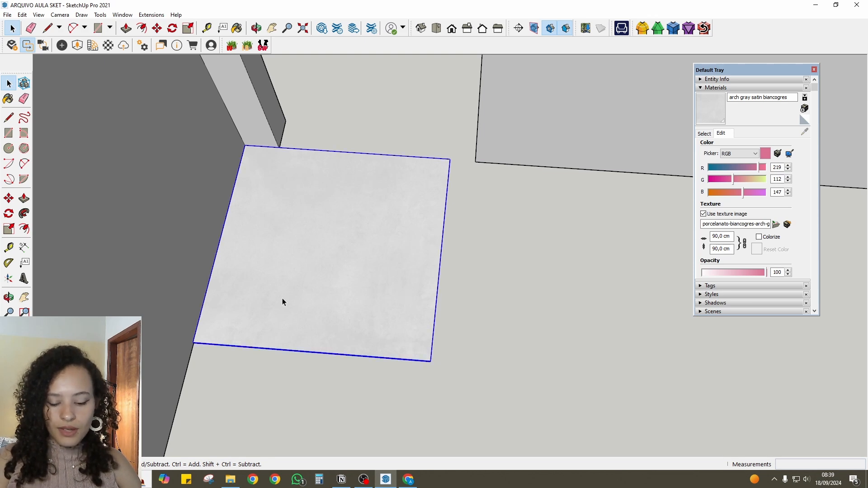
pyautogui.scroll(2, 283, 300)
pyautogui.press('m')
pyautogui.click(172, 353)
pyautogui.press('ctrl')
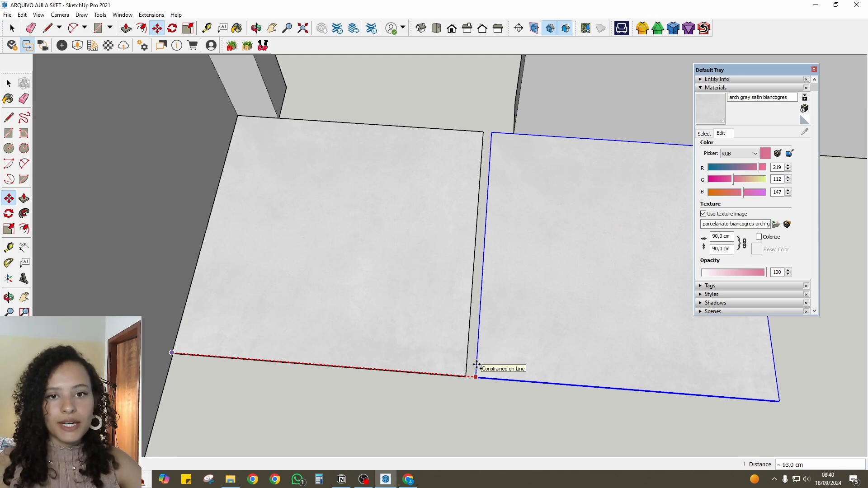
pyautogui.write('90,15')
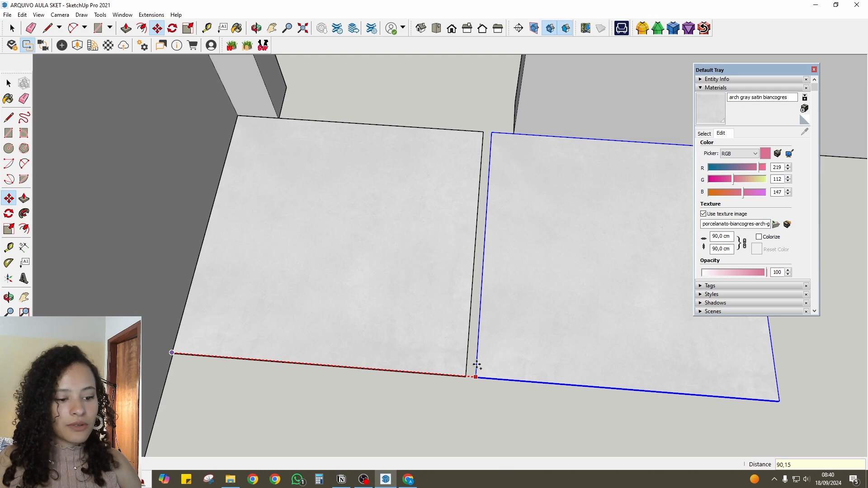
pyautogui.press('Return')
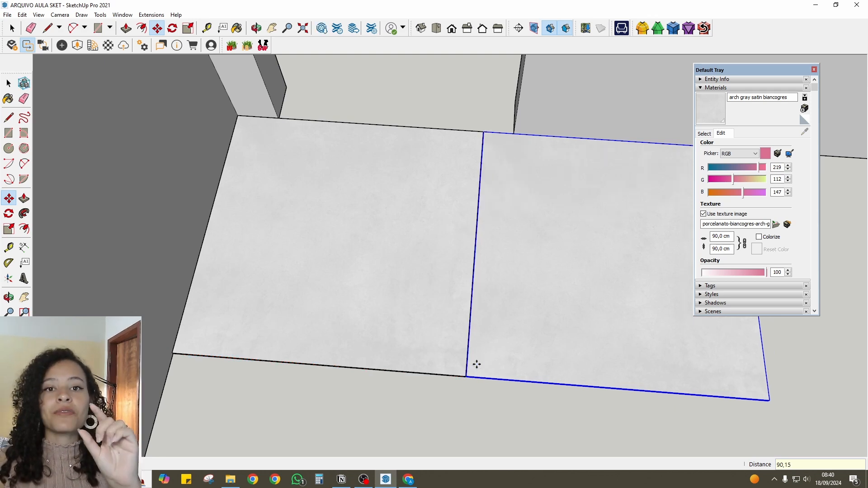
pyautogui.write('*')
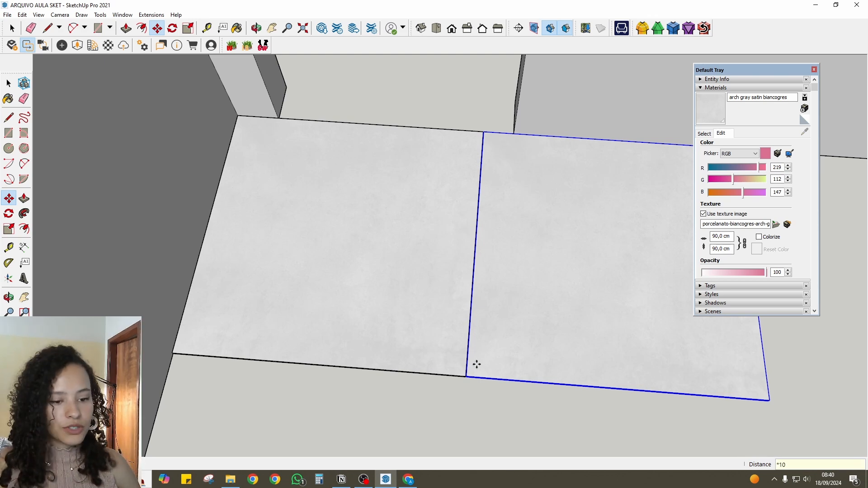
pyautogui.press('Return')
# - Delete the surplus tiles of the row that extend beyond the room's end wall
pyautogui.scroll(-7, 447, 359)
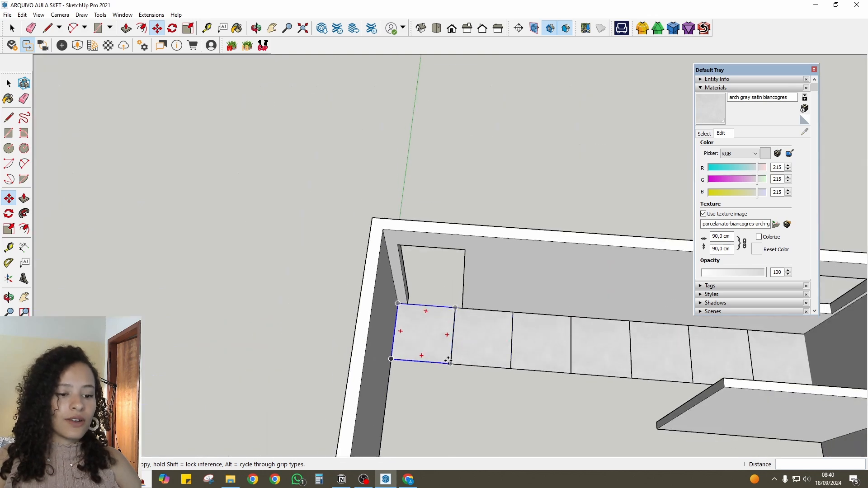
pyautogui.moveTo(448, 358); pyautogui.dragTo(429, 325, button='middle')
pyautogui.scroll(-2, 149, 316)
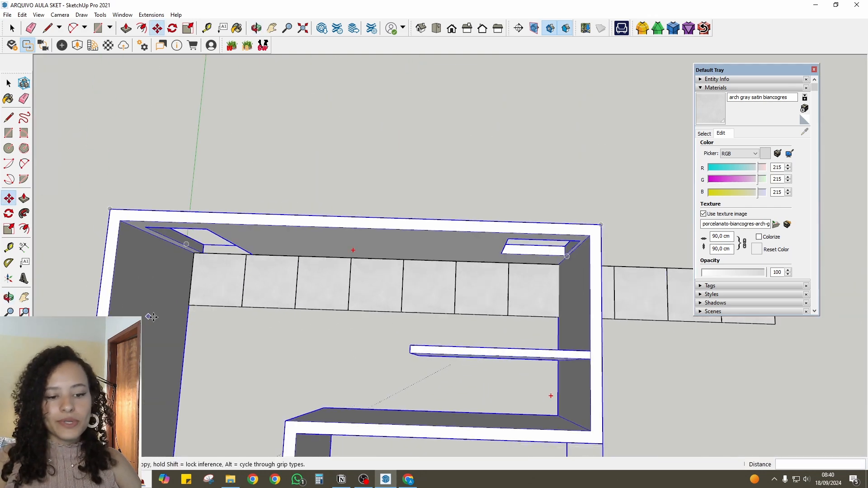
pyautogui.moveTo(375, 312); pyautogui.dragTo(390, 242, button='middle')
pyautogui.press('space')
pyautogui.scroll(-3, 427, 296)
pyautogui.moveTo(604, 286); pyautogui.dragTo(631, 277, button='middle')
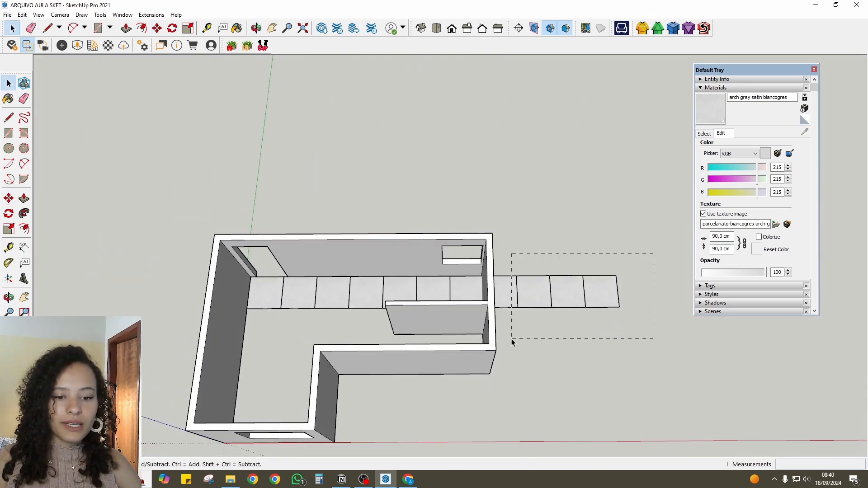
pyautogui.moveTo(511, 339); pyautogui.dragTo(512, 340)
pyautogui.moveTo(495, 316); pyautogui.dragTo(503, 358, button='middle')
pyautogui.press('Delete')
# - Copy the entire remaining row of floor tiles 90,15 cm along the green axis and repeat the copy with *10
pyautogui.scroll(1, 531, 325)
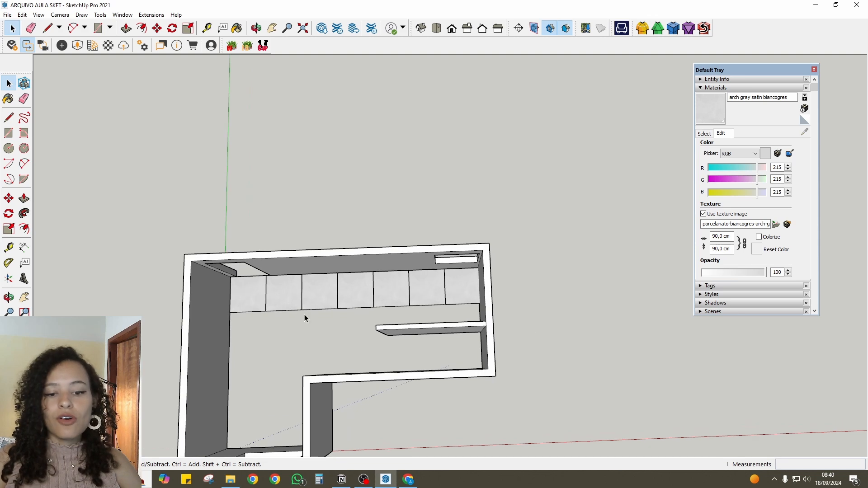
pyautogui.scroll(2, 289, 312)
pyautogui.scroll(1, 261, 271)
pyautogui.click(262, 271)
pyautogui.keyDown('shift'); pyautogui.click(320, 270); pyautogui.keyUp('shift')
pyautogui.keyDown('shift'); pyautogui.click(382, 265); pyautogui.keyUp('shift')
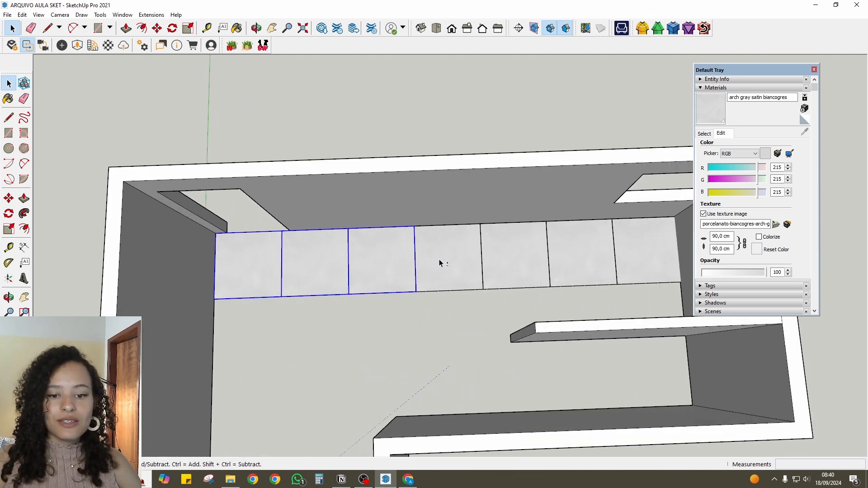
pyautogui.keyDown('shift'); pyautogui.click(456, 261); pyautogui.keyUp('shift')
pyautogui.keyDown('shift'); pyautogui.click(525, 261); pyautogui.keyUp('shift')
pyautogui.keyDown('shift'); pyautogui.click(585, 261); pyautogui.keyUp('shift')
pyautogui.keyDown('shift'); pyautogui.click(647, 261); pyautogui.keyUp('shift')
pyautogui.scroll(-2, 462, 233)
pyautogui.moveTo(345, 290); pyautogui.dragTo(418, 289, button='middle')
pyautogui.scroll(2, 418, 289)
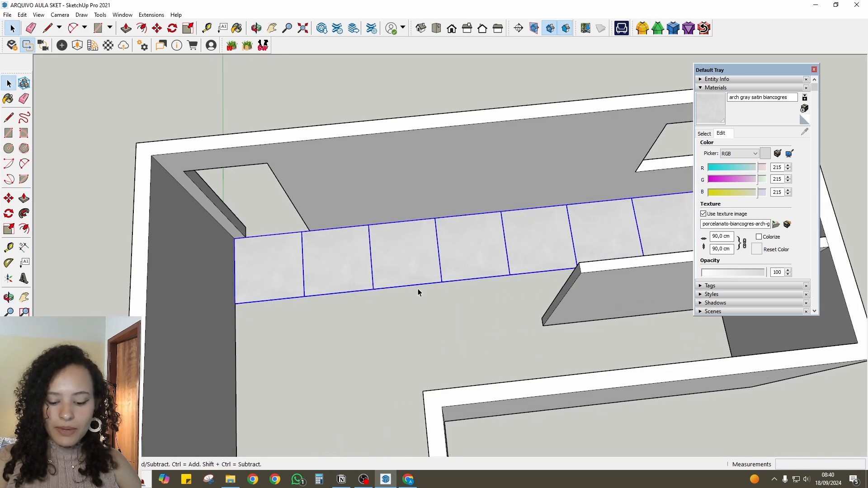
pyautogui.press('m')
pyautogui.press('ctrl')
pyautogui.click(456, 216)
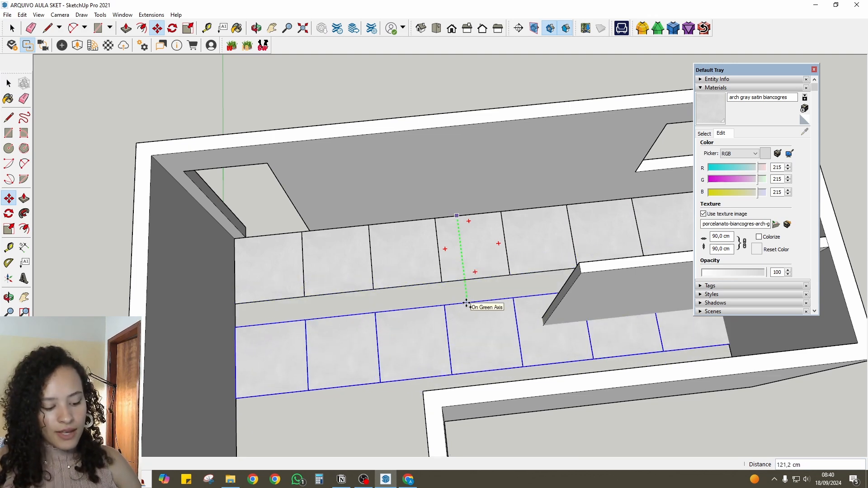
pyautogui.write('90,15')
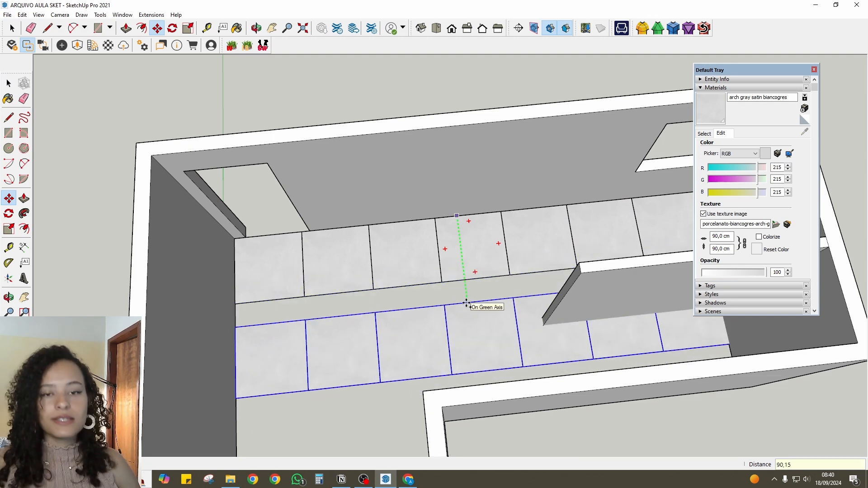
pyautogui.press('Return')
pyautogui.write('*10')
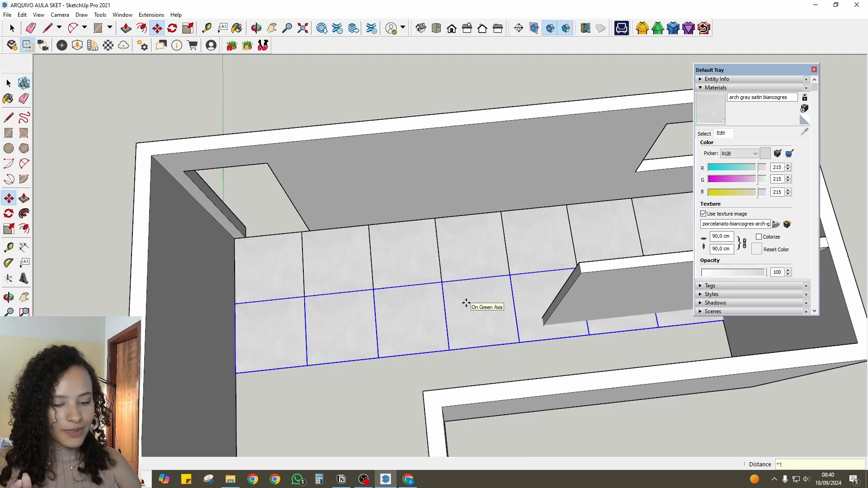
pyautogui.press('Return')
# - Delete the surplus tile rows that extend outside the room beyond its front wall
pyautogui.scroll(-5, 425, 261)
pyautogui.moveTo(413, 269); pyautogui.dragTo(379, 258, button='middle')
pyautogui.scroll(-2, 384, 280)
pyautogui.press('space')
pyautogui.moveTo(388, 307); pyautogui.dragTo(409, 357, button='middle')
pyautogui.scroll(-4, 409, 357)
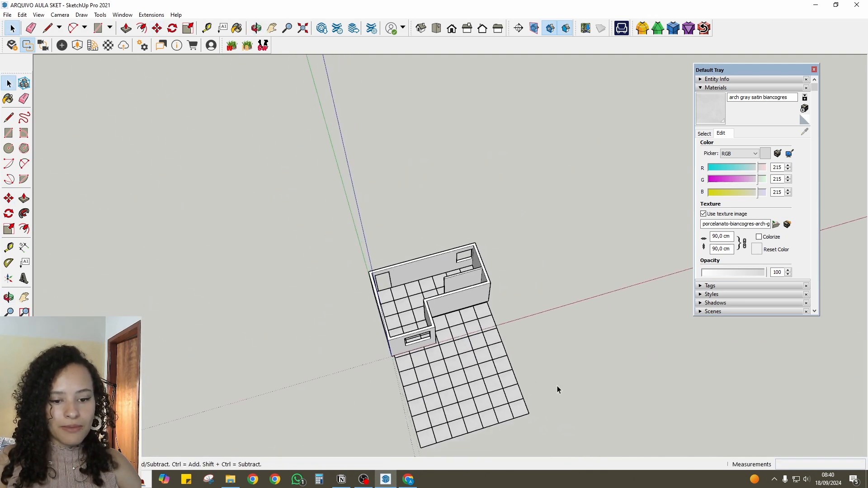
pyautogui.moveTo(558, 389); pyautogui.dragTo(471, 371, button='middle')
pyautogui.scroll(1, 452, 364)
pyautogui.scroll(5, 470, 372)
pyautogui.moveTo(465, 310); pyautogui.dragTo(459, 285, button='middle')
pyautogui.scroll(5, 406, 232)
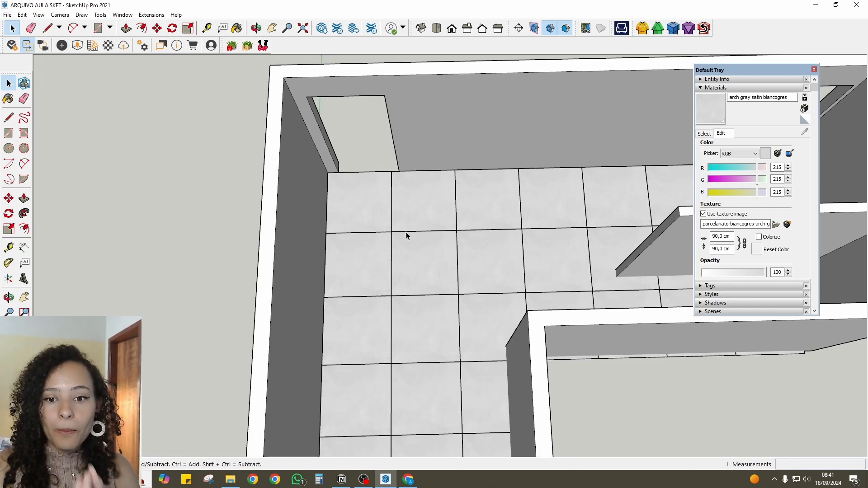
# - Create a material named tinta papel picado suvinil for the wall, with its texture image turned off
pyautogui.scroll(-2, 452, 316)
pyautogui.moveTo(451, 315); pyautogui.dragTo(273, 157, button='middle')
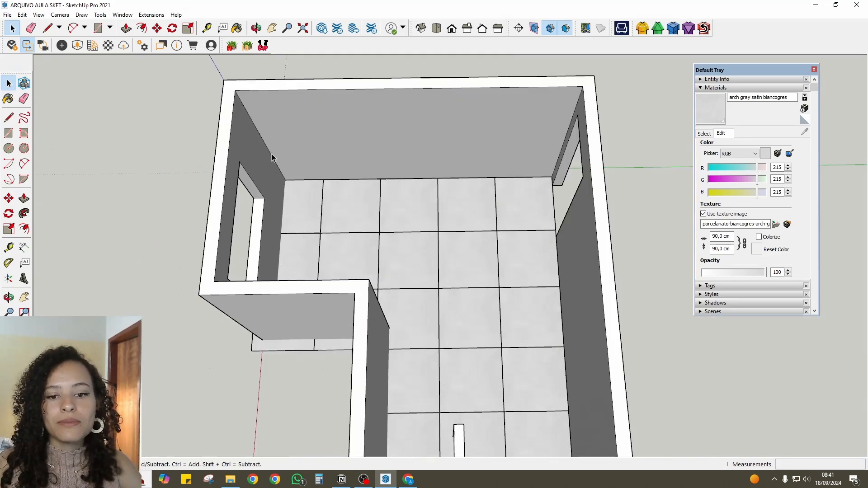
pyautogui.scroll(1, 273, 157)
pyautogui.scroll(-2, 429, 128)
pyautogui.moveTo(429, 128)
pyautogui.mouseDown(button='middle')
pyautogui.moveTo(430, 162)
pyautogui.moveTo(432, 122)
pyautogui.mouseUp(button='middle')
pyautogui.scroll(3, 433, 223)
pyautogui.moveTo(433, 224)
pyautogui.mouseDown(button='middle')
pyautogui.moveTo(414, 260)
pyautogui.moveTo(431, 216)
pyautogui.mouseUp(button='middle')
pyautogui.click(704, 133)
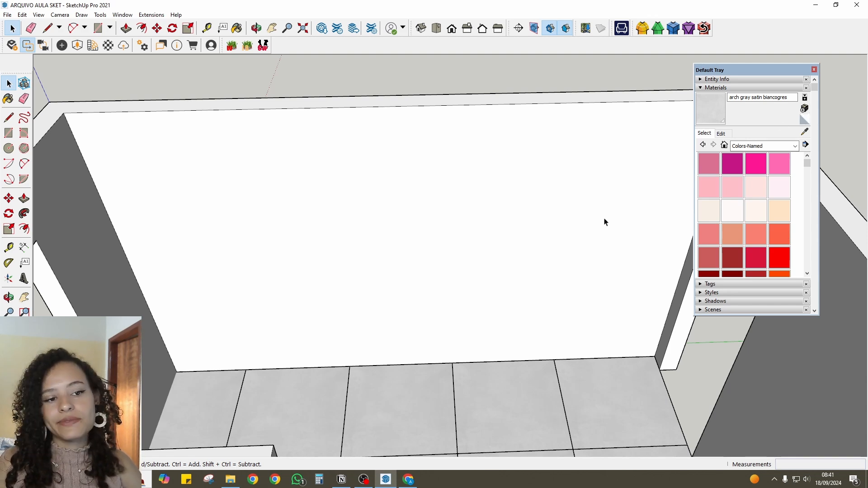
pyautogui.click(804, 109)
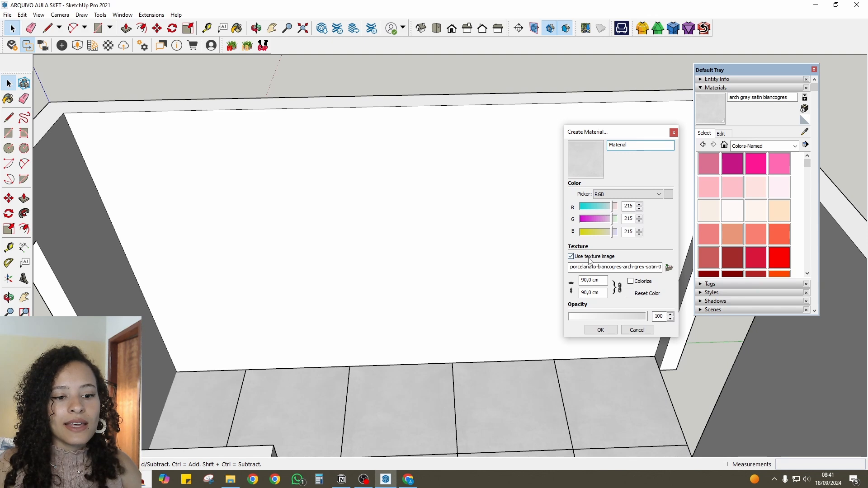
pyautogui.click(571, 256)
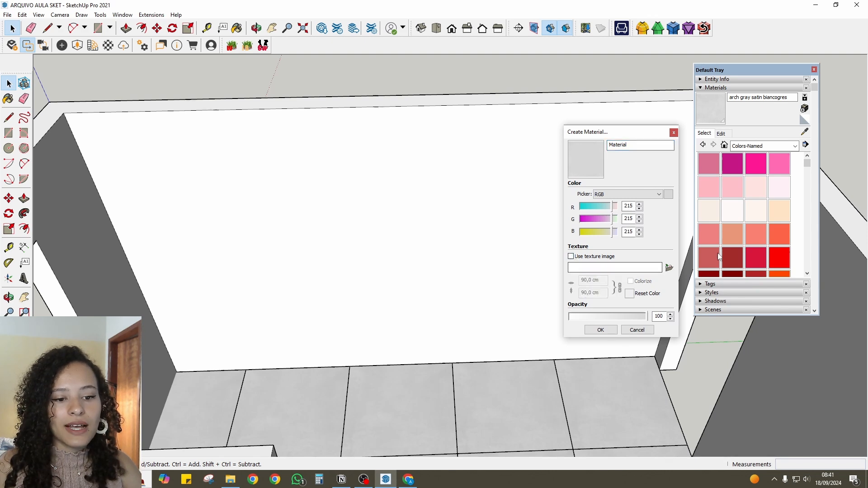
pyautogui.doubleClick(631, 144)
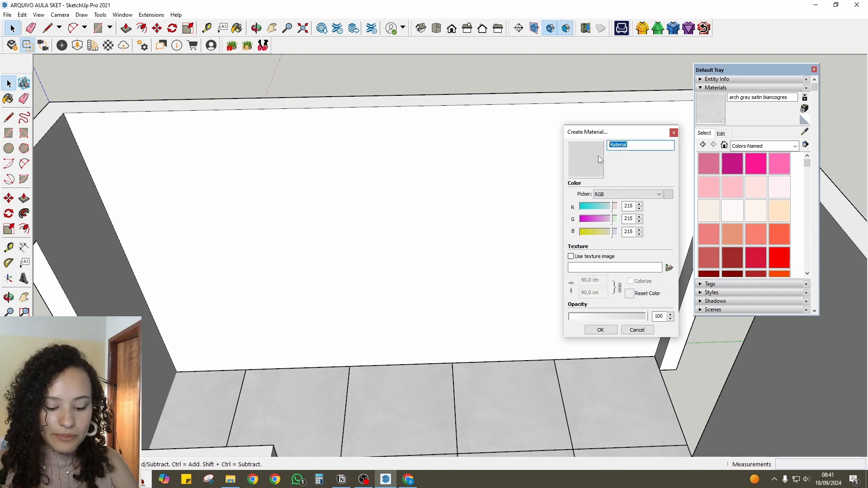
pyautogui.write('TINT')
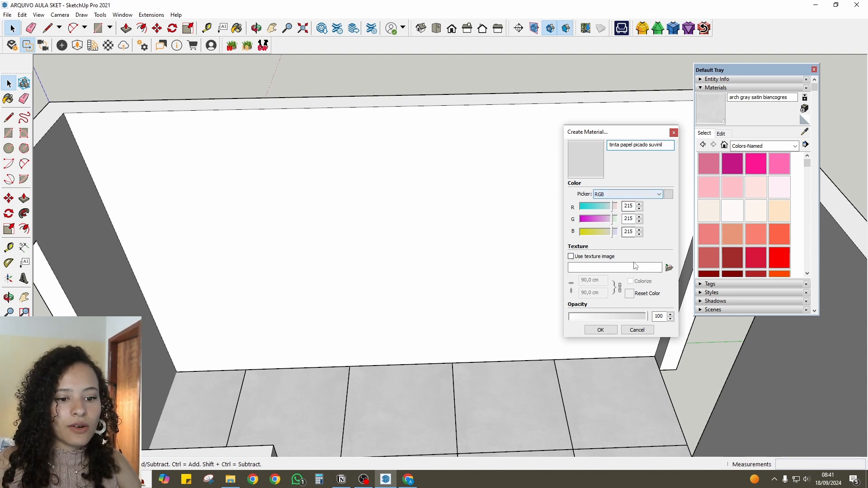
pyautogui.moveTo(601, 132); pyautogui.dragTo(498, 120)
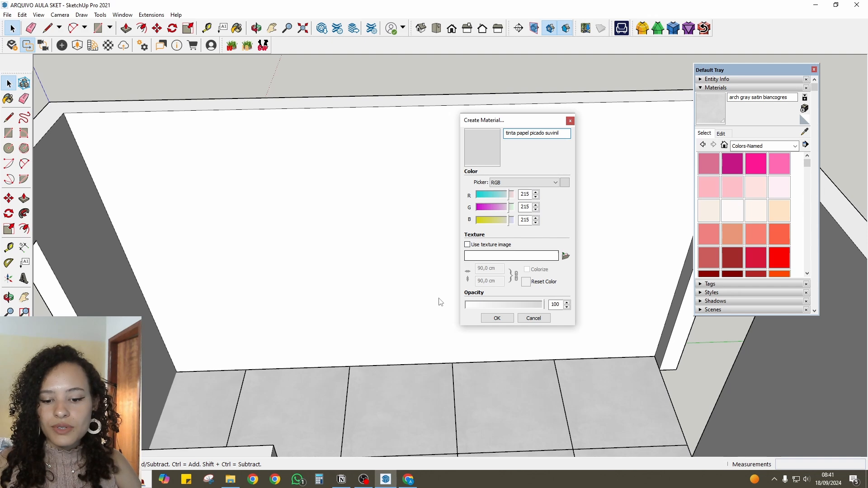
# - Switch to Chrome, search for papel picado, and look up the RGB code on Suvinil's Papel Picado colour page
pyautogui.hotkey('alt', 'Tab')
pyautogui.click(131, 9)
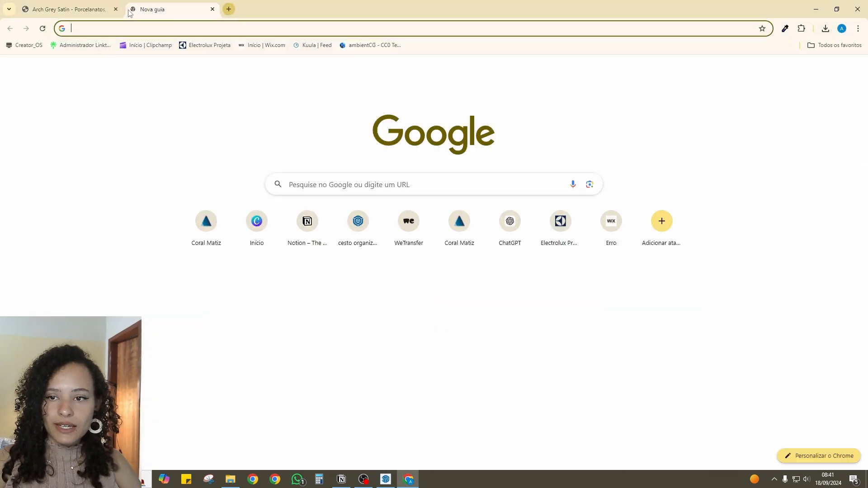
pyautogui.write('papel pi')
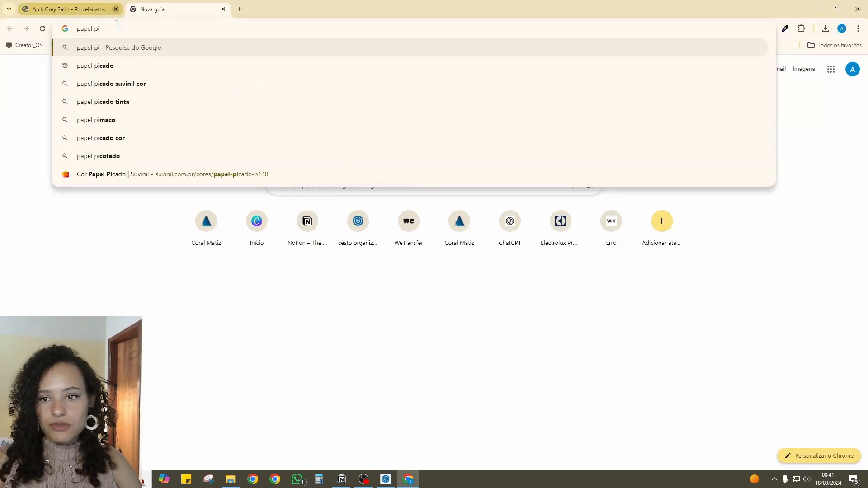
pyautogui.click(115, 66)
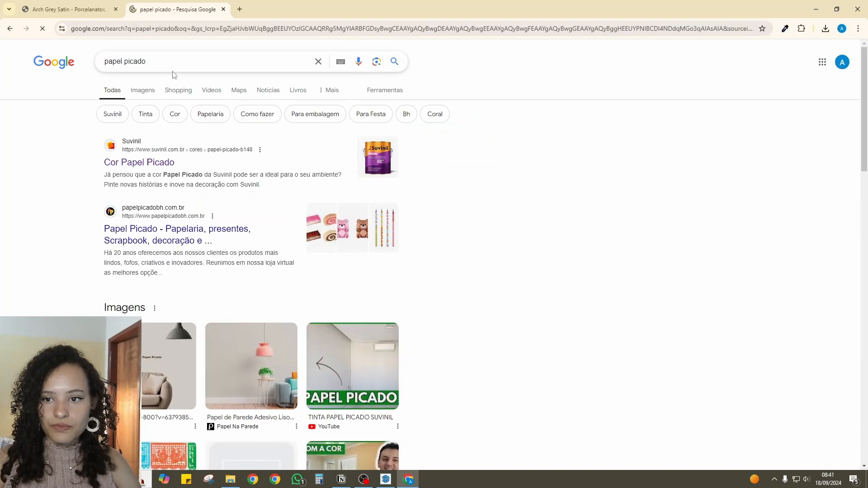
pyautogui.click(143, 163)
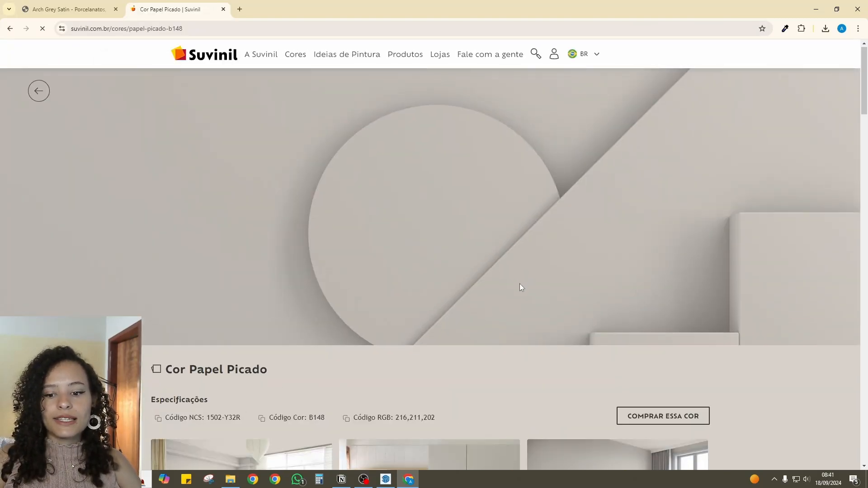
pyautogui.scroll(-4, 519, 287)
pyautogui.moveTo(376, 246); pyautogui.dragTo(449, 248)
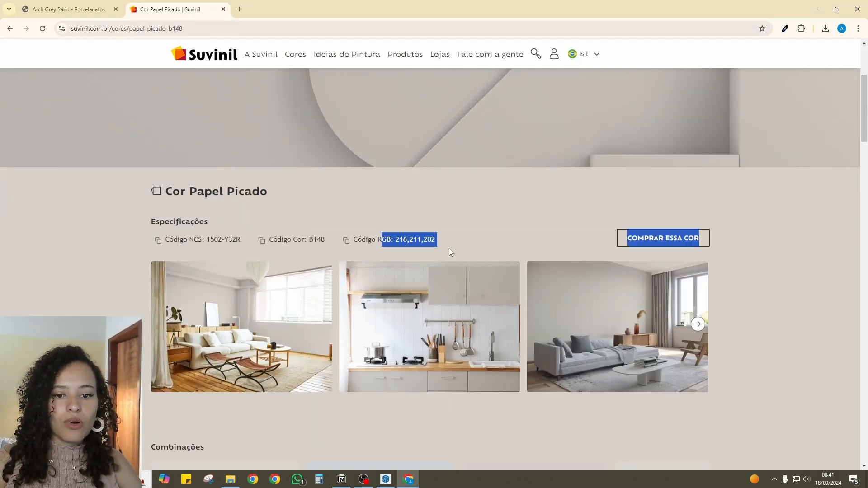
pyautogui.click(449, 239)
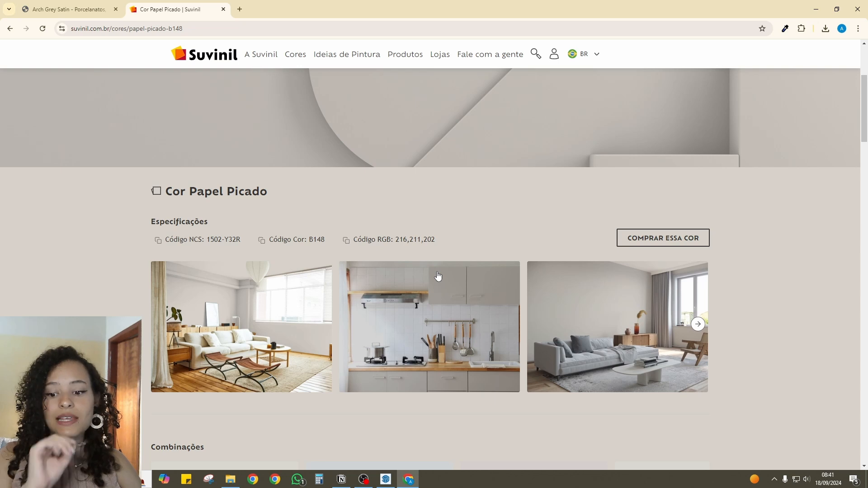
# - Search for cinza coral in a new tab and open the Transparente - somente padrão Coralit colour page on the Coral website
pyautogui.click(240, 9)
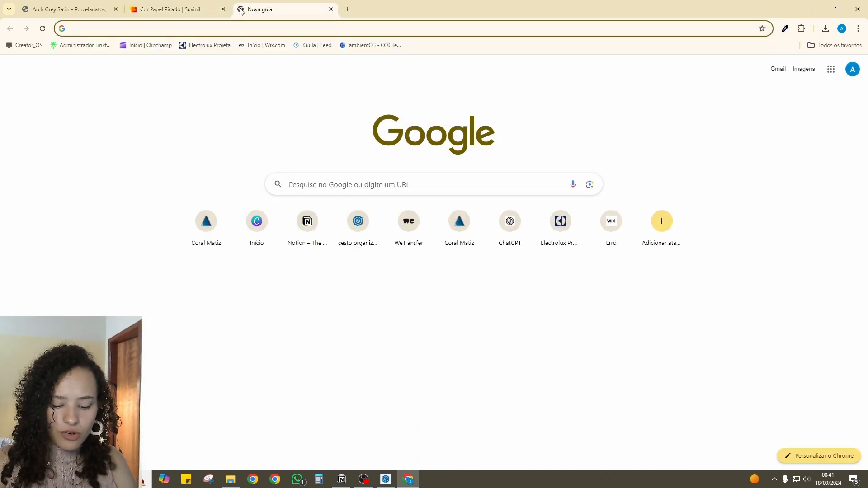
pyautogui.write('cinza cor')
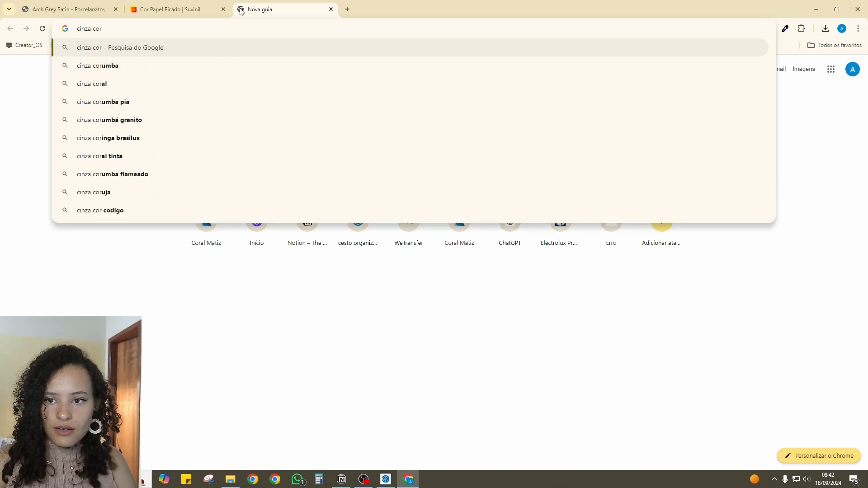
pyautogui.write('al')
pyautogui.press('Return')
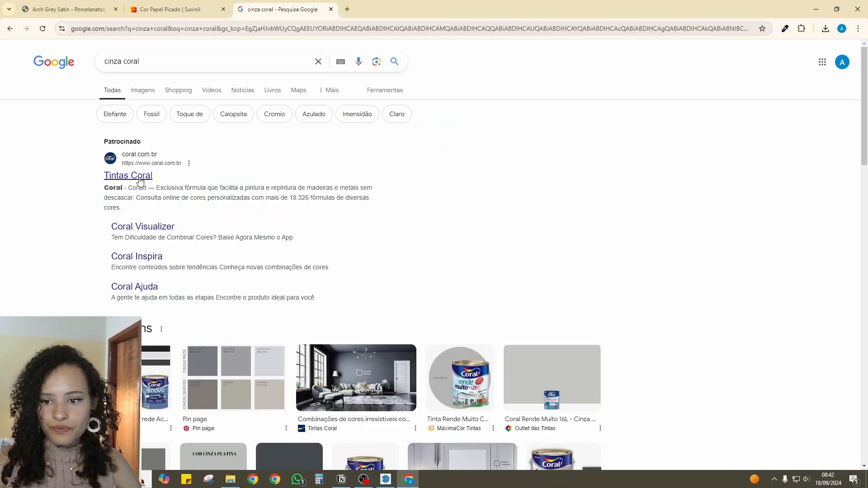
pyautogui.click(140, 181)
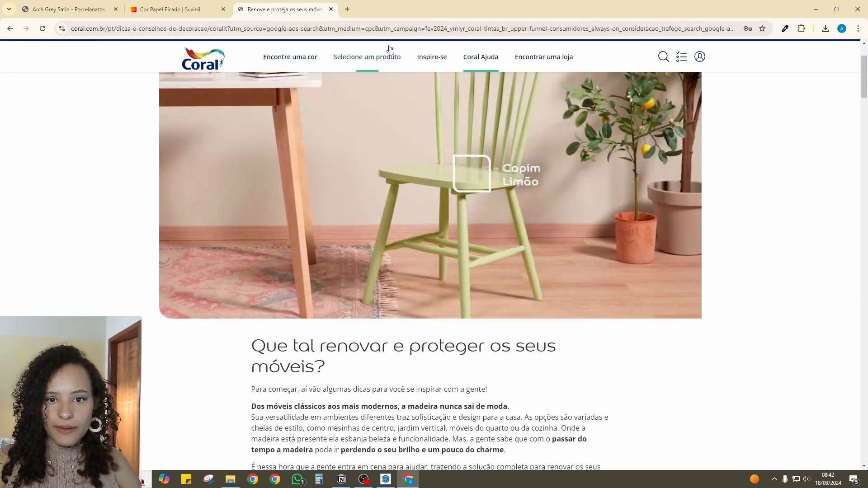
pyautogui.click(290, 56)
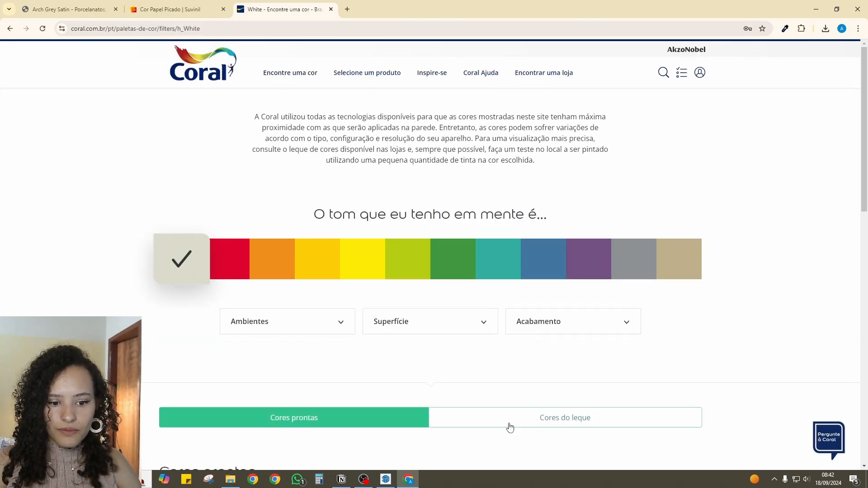
pyautogui.scroll(-5, 356, 323)
pyautogui.click(210, 328)
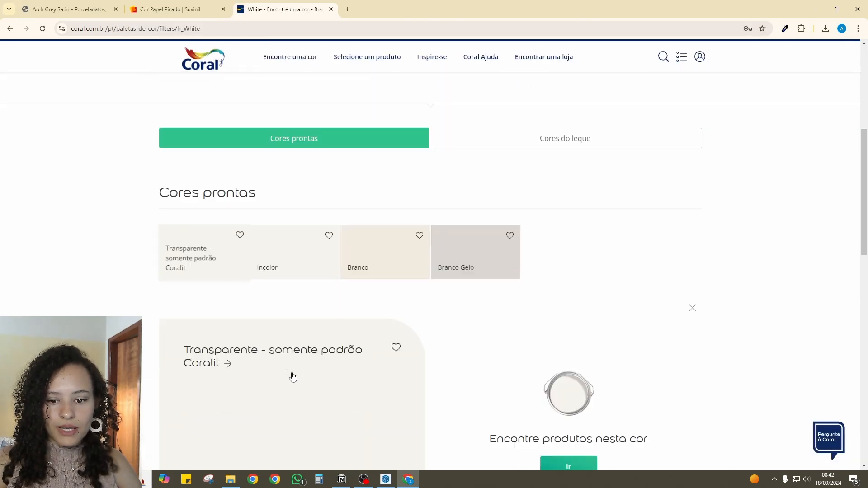
pyautogui.click(298, 226)
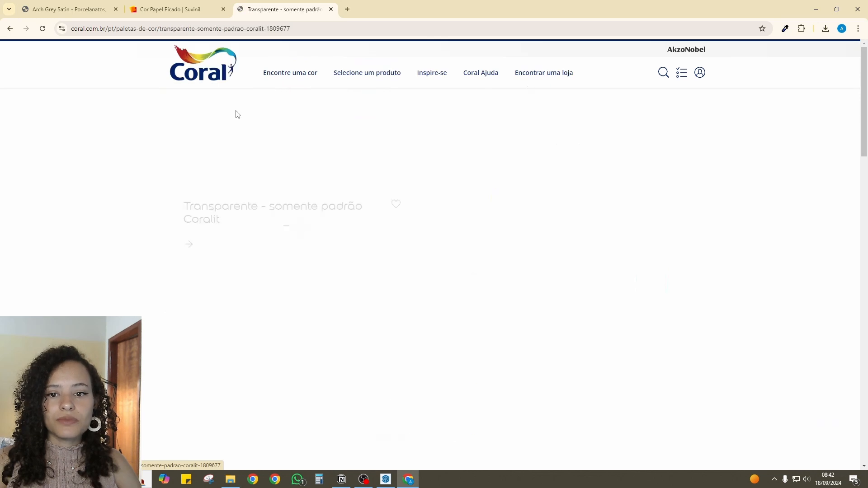
# - Capture a rectangular area of the Coral colour swatch with the Snipping Tool and close it without saving
pyautogui.click(208, 478)
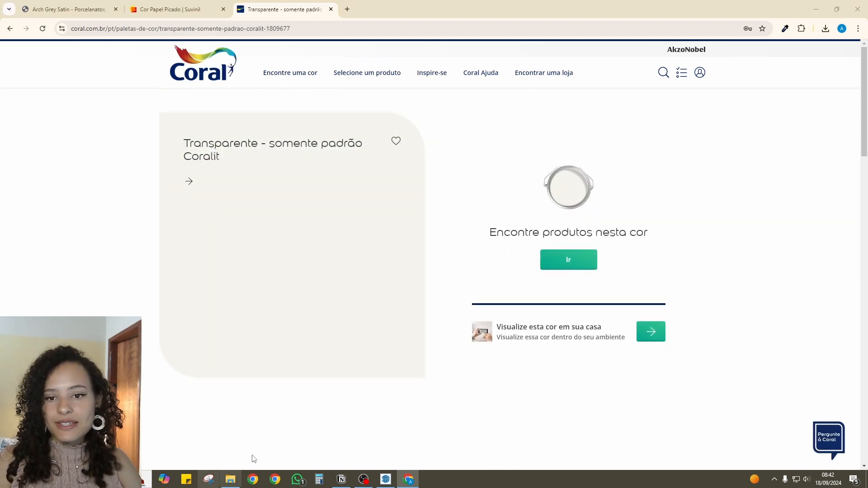
pyautogui.click(306, 80)
pyautogui.moveTo(195, 201); pyautogui.dragTo(402, 346)
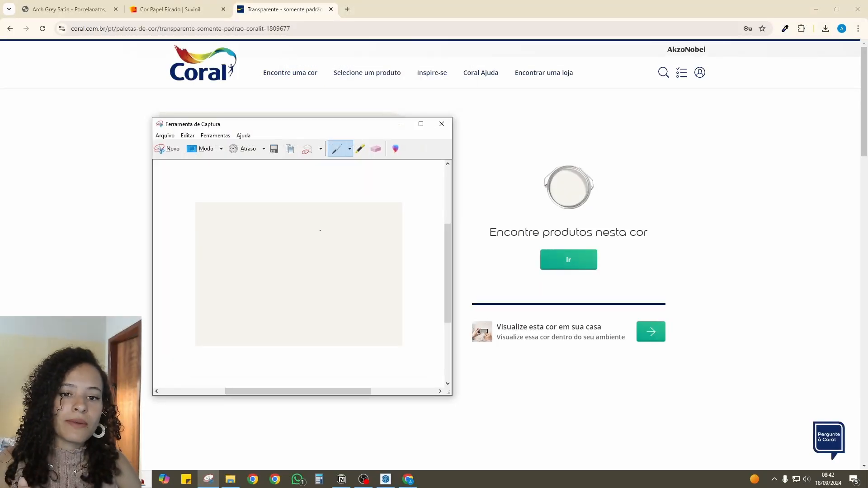
pyautogui.click(442, 123)
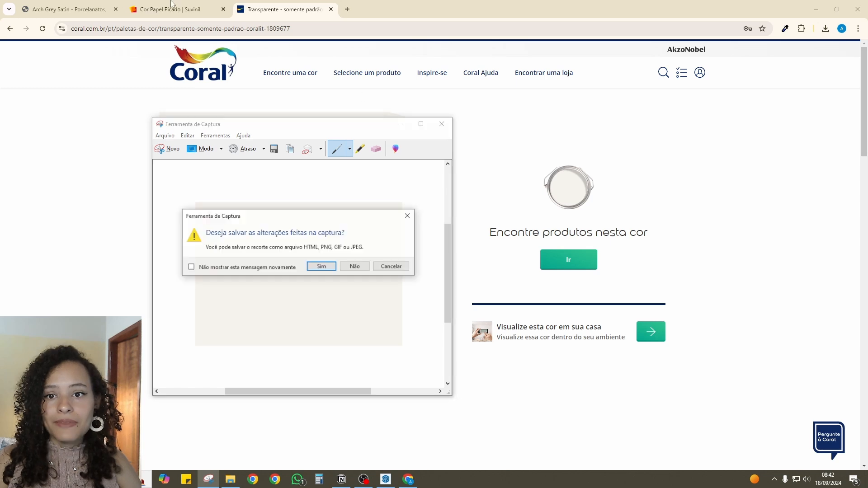
pyautogui.click(356, 267)
# - Check the RGB code on Suvinil's Papel Picado page, set the new SketchUp material's colour to RGB 216, 211, 202, and create it
pyautogui.click(184, 4)
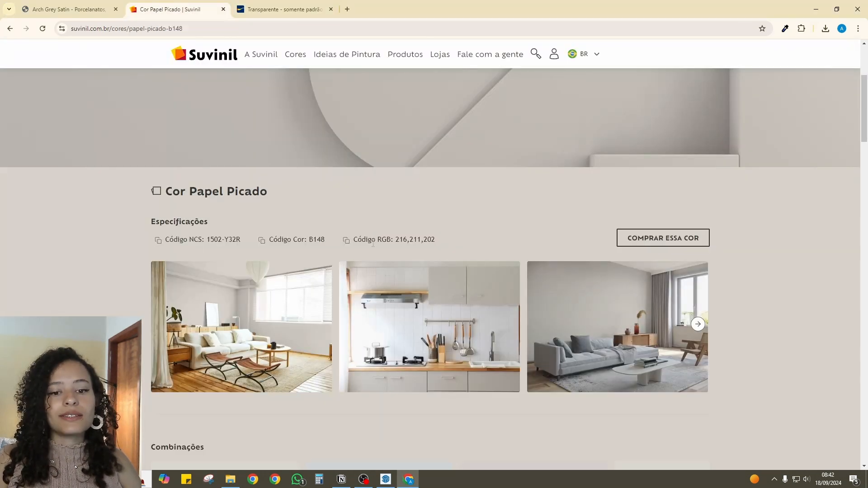
pyautogui.moveTo(400, 239); pyautogui.dragTo(450, 262)
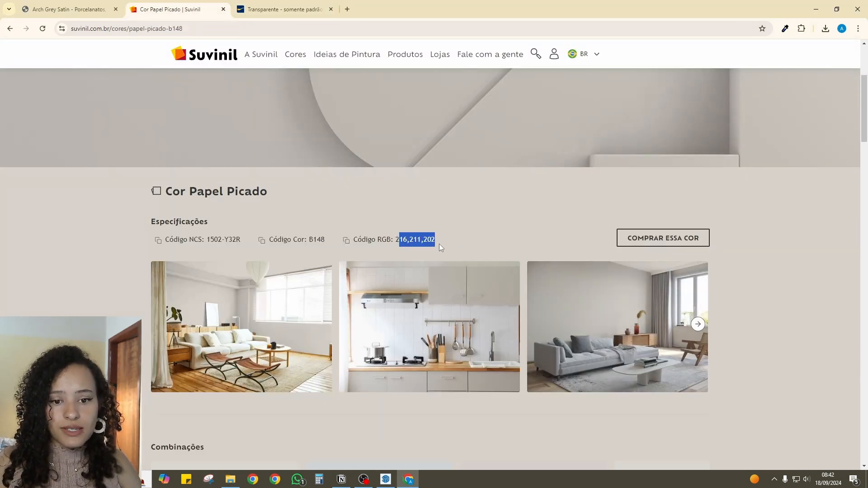
pyautogui.click(386, 479)
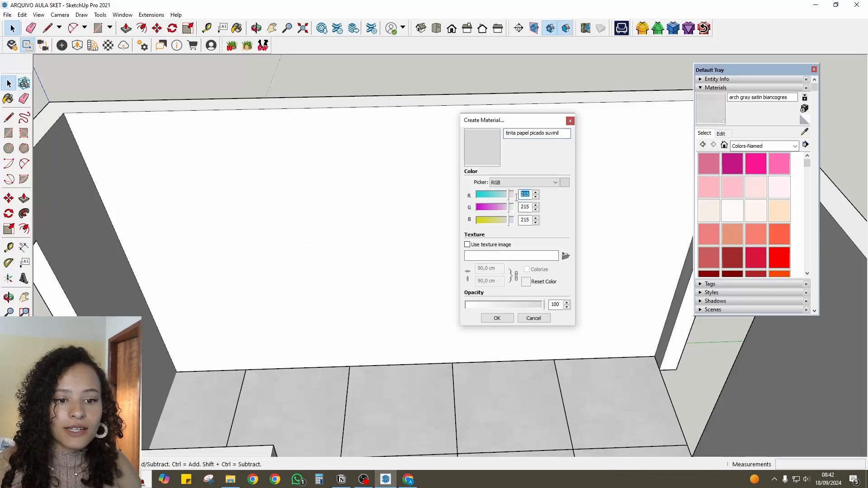
pyautogui.write('216')
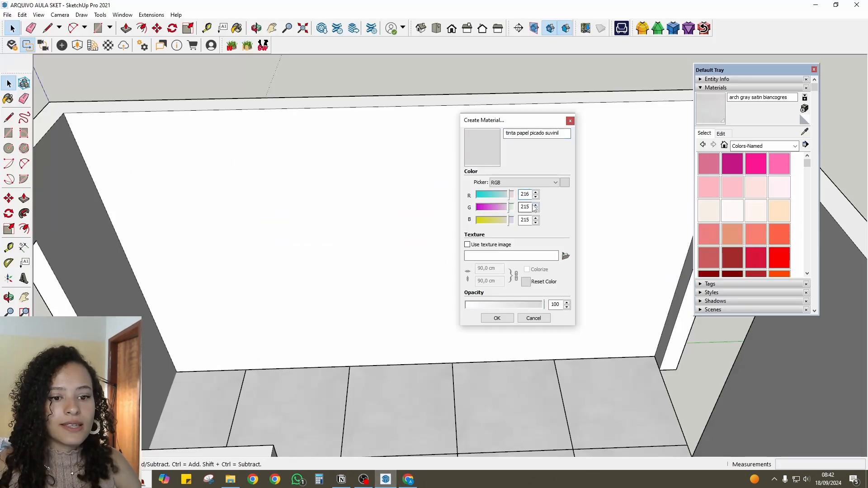
pyautogui.write('211')
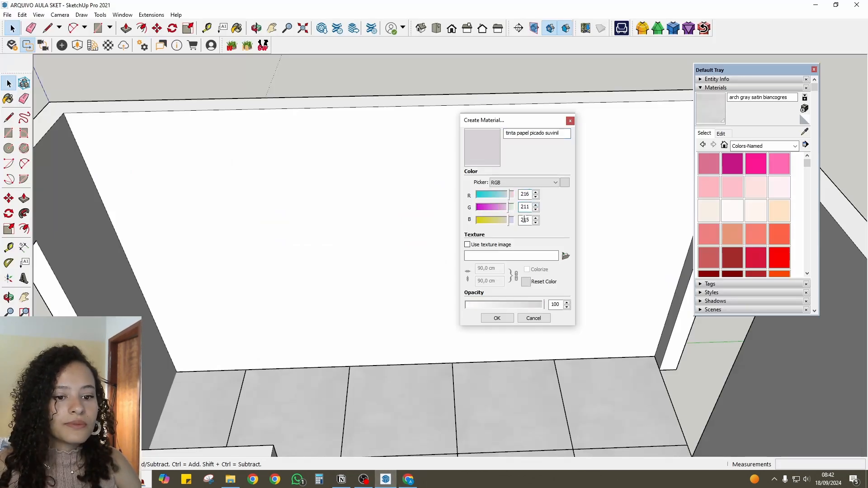
pyautogui.write('202')
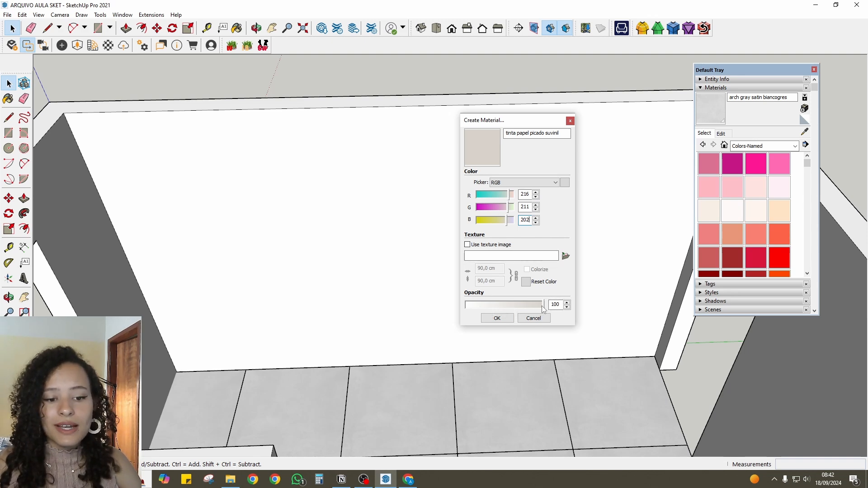
pyautogui.click(496, 318)
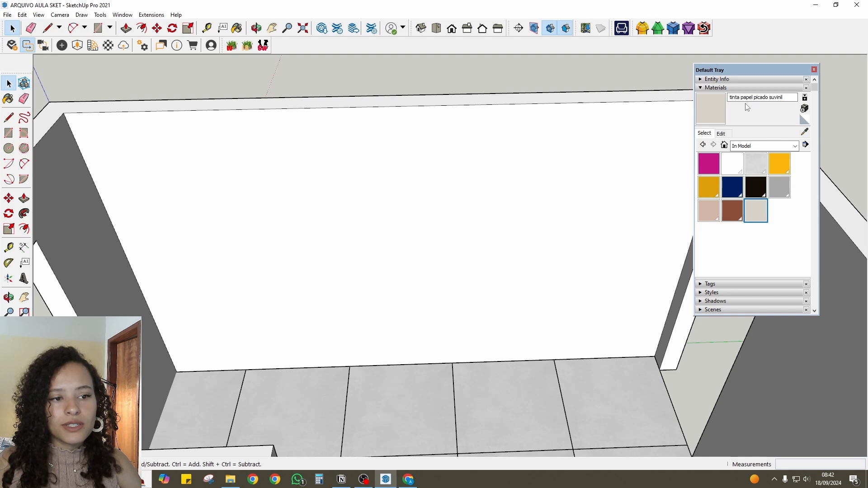
# - Paint the whole wall group with the tinta papel picado suvinil material
pyautogui.click(710, 116)
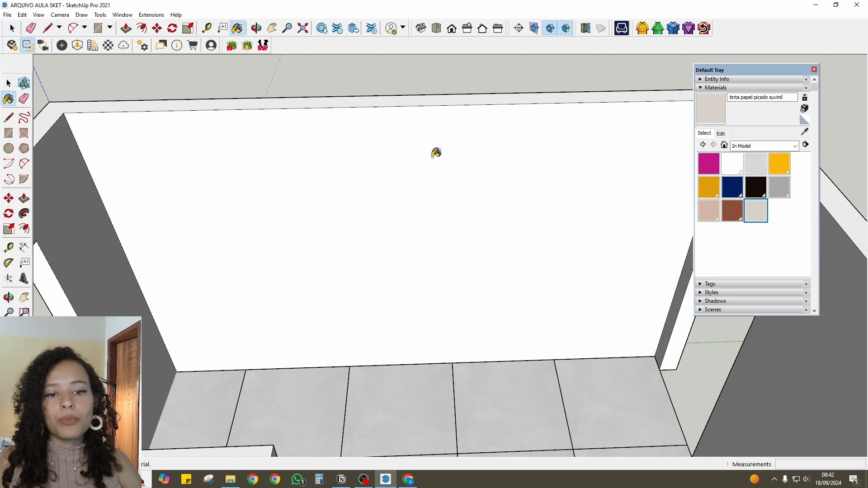
pyautogui.click(469, 159)
pyautogui.scroll(-3, 333, 170)
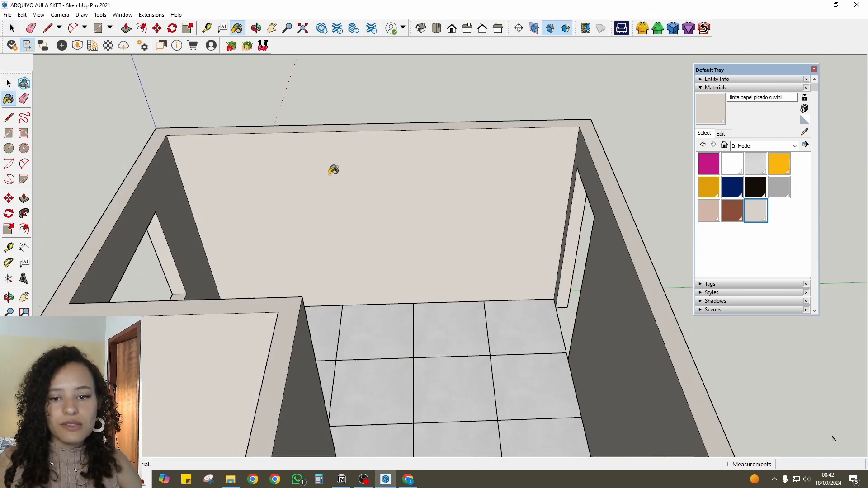
pyautogui.moveTo(332, 171)
pyautogui.mouseDown(button='middle')
pyautogui.moveTo(494, 310)
pyautogui.moveTo(619, 191)
pyautogui.moveTo(246, 362)
pyautogui.moveTo(367, 173)
pyautogui.mouseUp(button='middle')
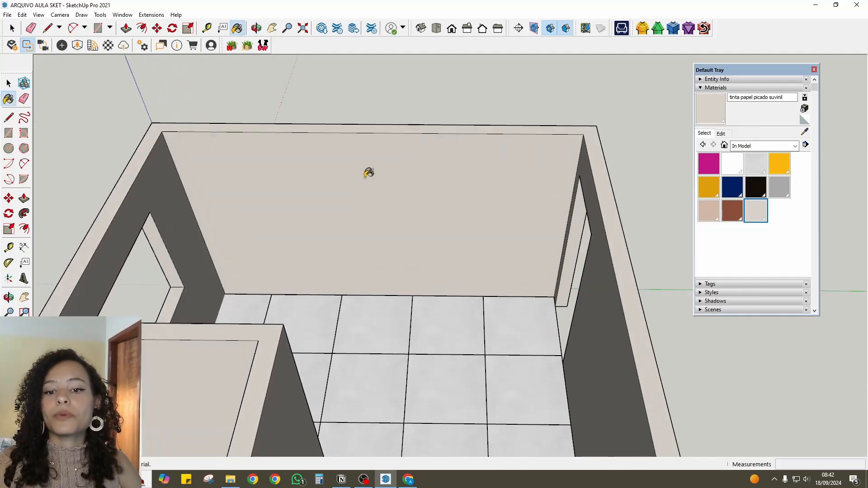
pyautogui.scroll(2, 367, 172)
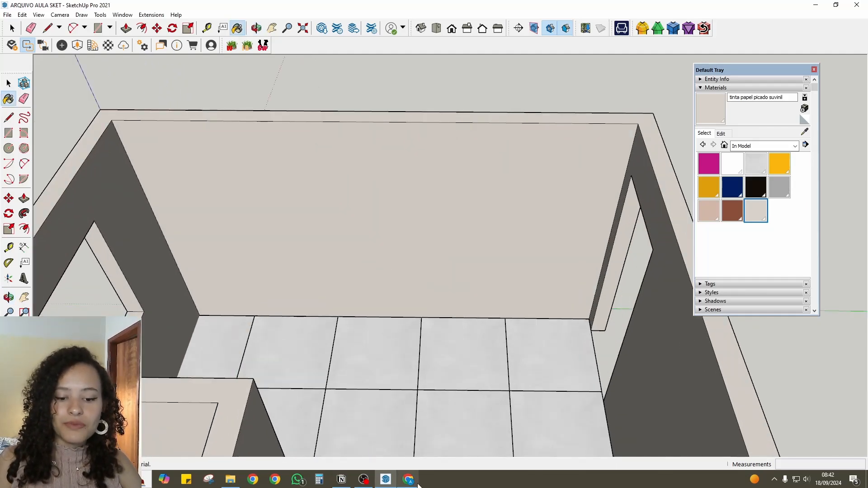
pyautogui.scroll(-3, 497, 239)
pyautogui.moveTo(492, 240)
pyautogui.mouseDown(button='middle')
pyautogui.moveTo(529, 207)
pyautogui.moveTo(479, 252)
pyautogui.mouseUp(button='middle')
pyautogui.press('space')
# - Paint the walls with 0001_PaleVioletRed from the Colors-Named collection and look at the material's edit settings
pyautogui.scroll(3, 527, 232)
pyautogui.moveTo(528, 232); pyautogui.dragTo(559, 227, button='middle')
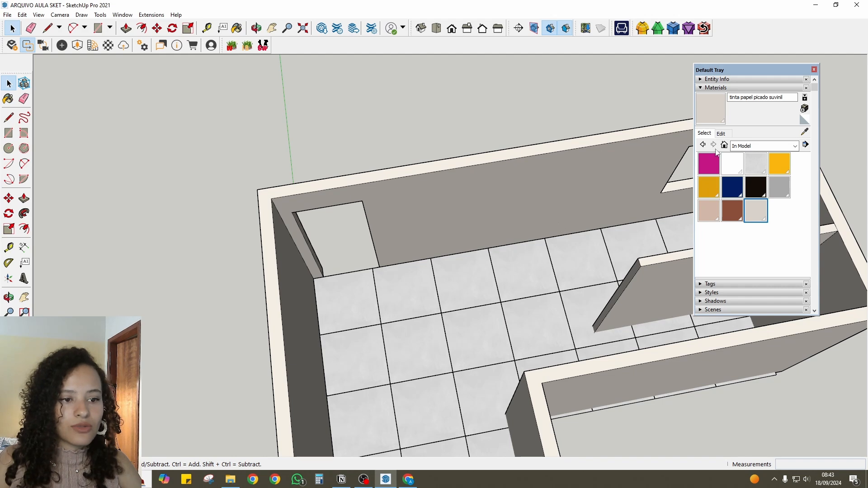
pyautogui.click(769, 146)
pyautogui.click(753, 199)
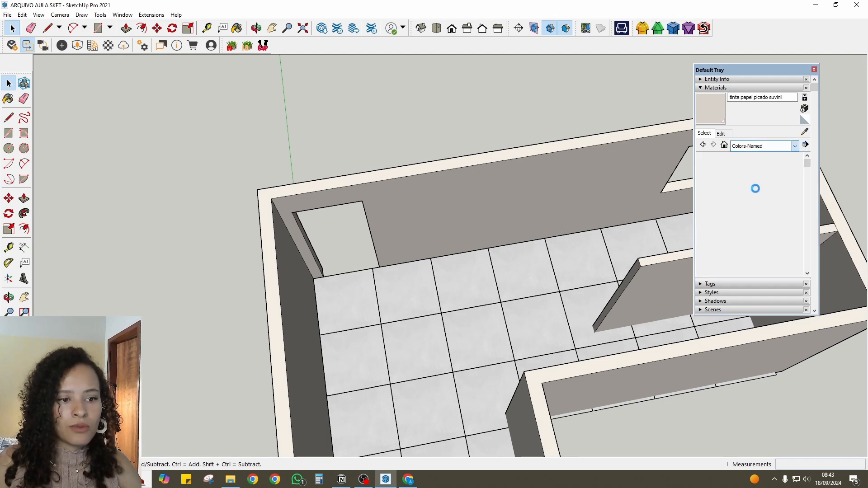
pyautogui.click(714, 171)
pyautogui.moveTo(479, 207); pyautogui.dragTo(486, 179, button='middle')
pyautogui.click(406, 270)
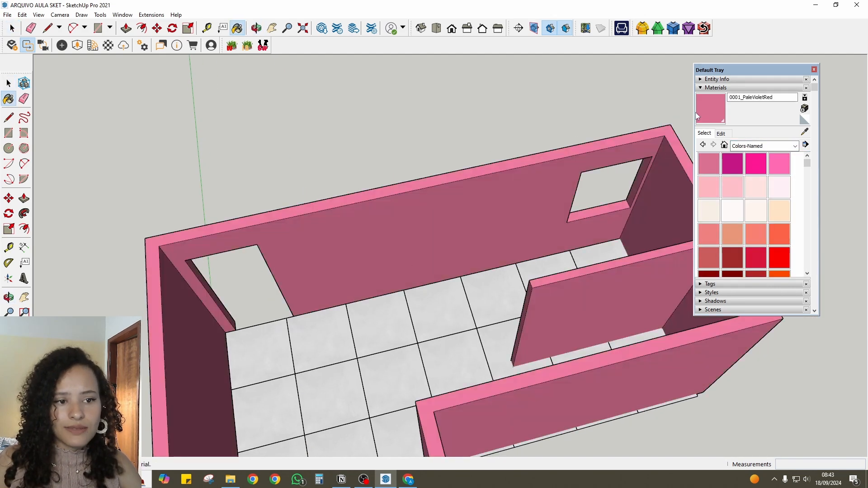
pyautogui.click(721, 134)
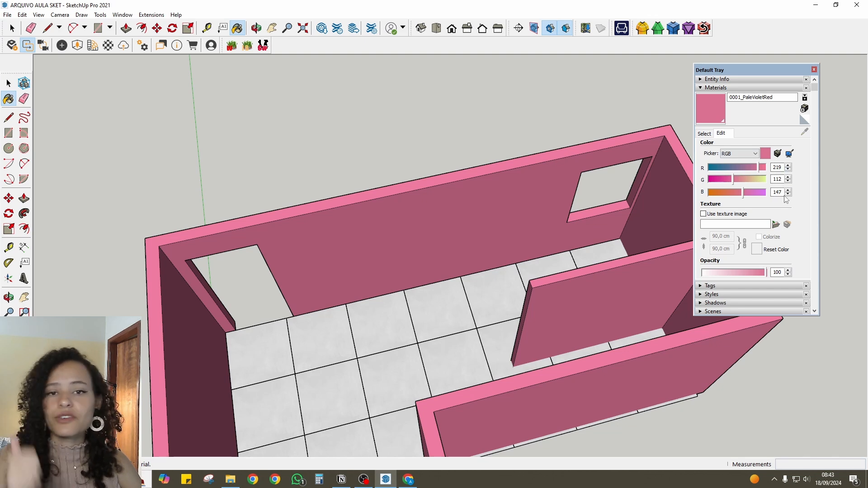
pyautogui.click(704, 133)
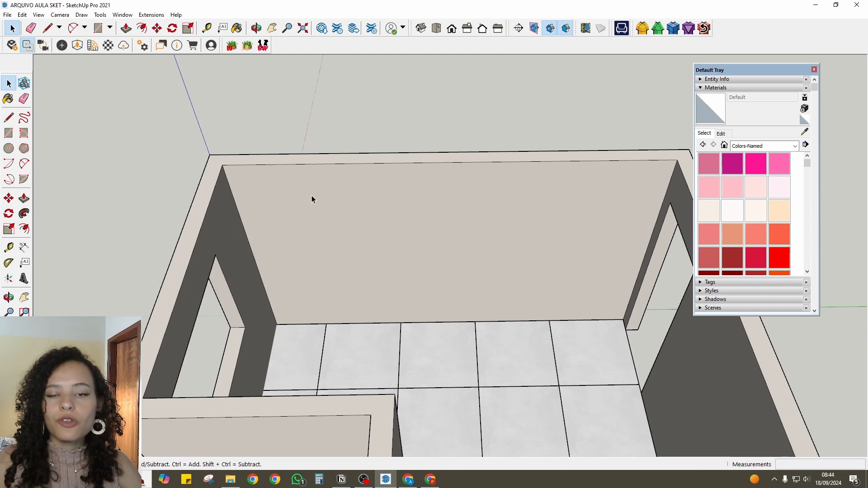
# - Inside the wall group, paint only the back wall's inner face with 0001_PaleVioletRed
pyautogui.doubleClick(479, 190)
pyautogui.click(411, 219)
pyautogui.press('Escape')
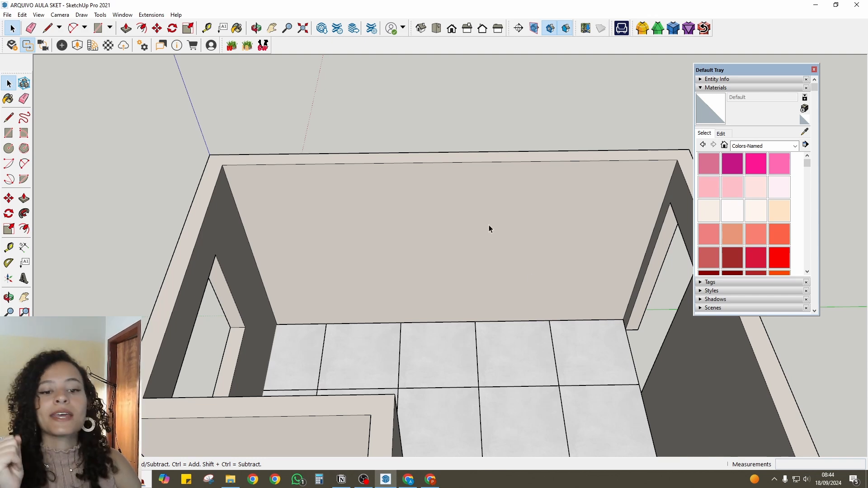
pyautogui.moveTo(275, 226)
pyautogui.mouseDown(button='middle')
pyautogui.moveTo(625, 230)
pyautogui.moveTo(368, 241)
pyautogui.moveTo(520, 228)
pyautogui.mouseUp(button='middle')
pyautogui.click(708, 163)
pyautogui.click(520, 252)
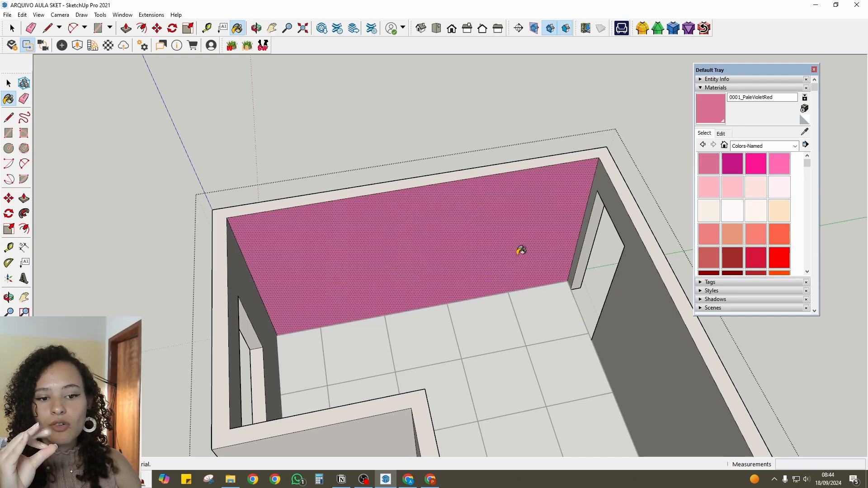
pyautogui.moveTo(331, 217); pyautogui.dragTo(566, 215, button='middle')
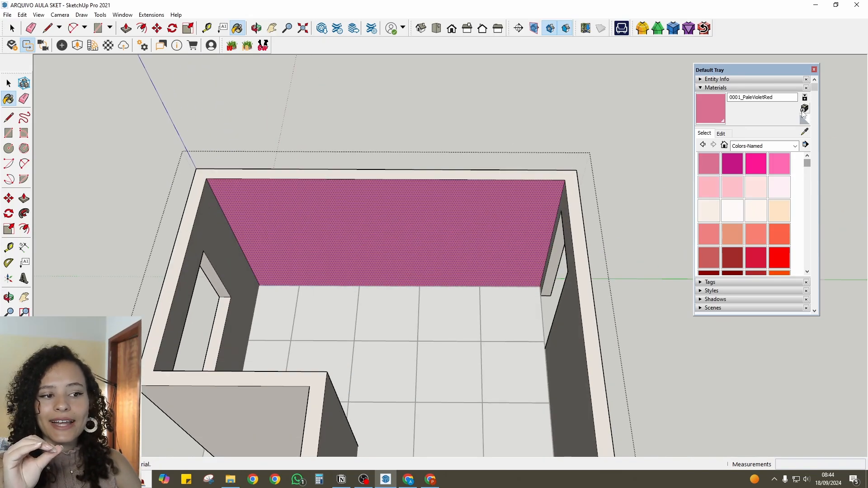
pyautogui.moveTo(359, 204); pyautogui.dragTo(394, 209, button='middle')
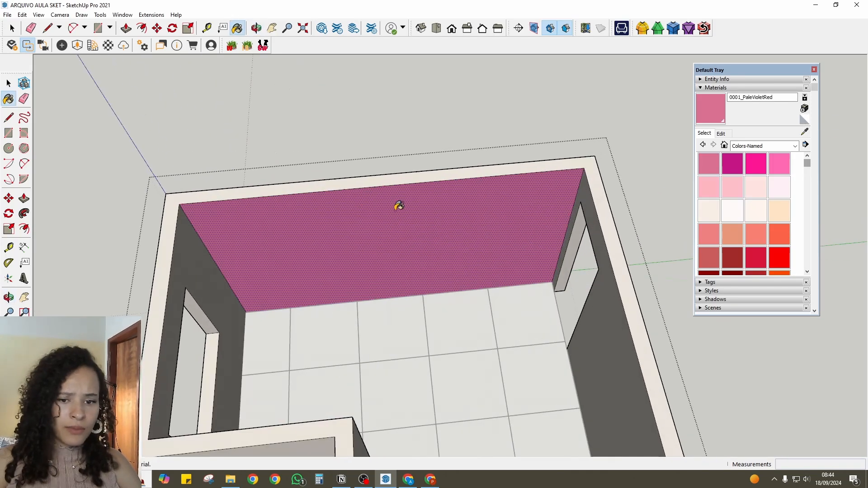
# - Undo the pink paint on the back wall's inner face and exit the wall group
pyautogui.hotkey('ctrl', 'z')
pyautogui.press('space')
pyautogui.press('Escape')
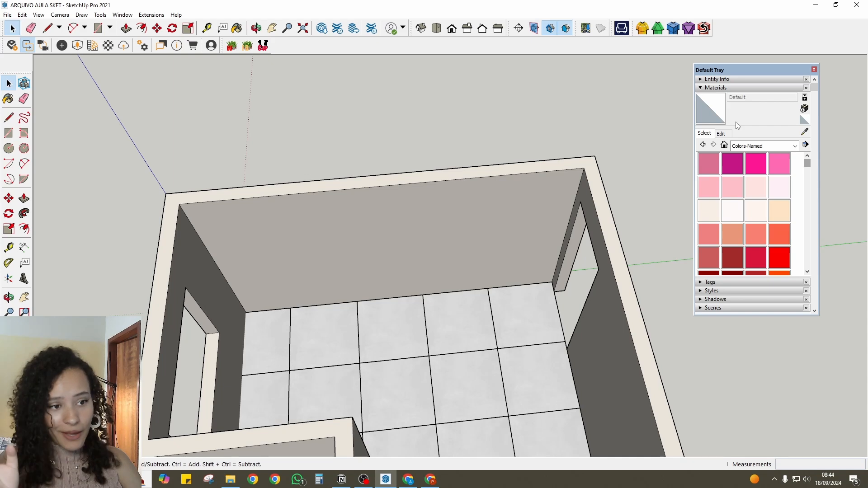
# - Start a new material named papel de parede x
pyautogui.click(800, 109)
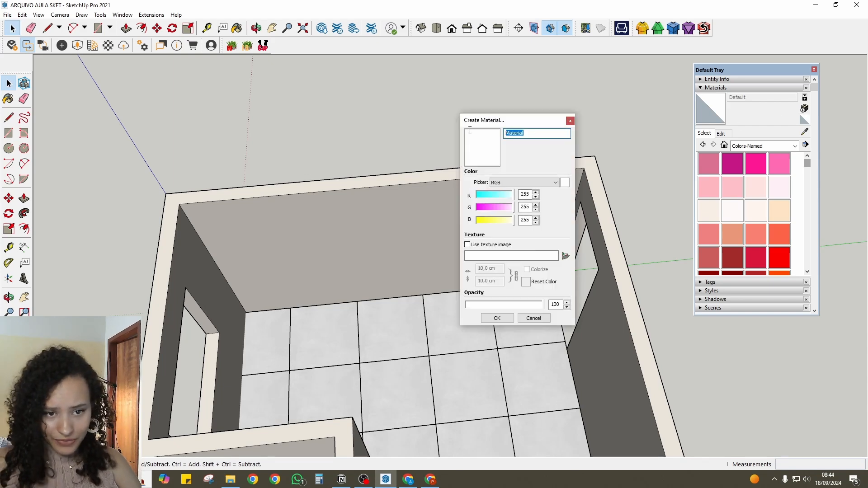
pyautogui.write('papel de parede x')
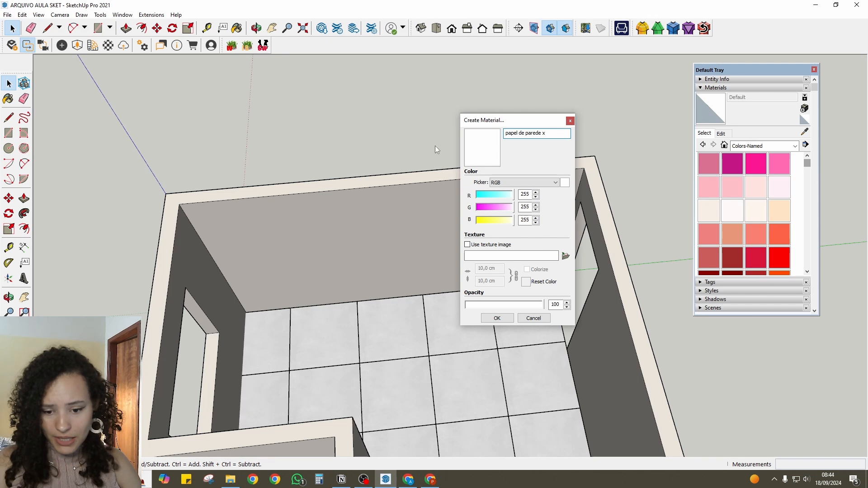
# - Switch to Google Drive in Chrome, open the Folhagem wallpaper folder, and save the Folhagem Areia (STILL) (2) image to the AULA 05 folder
pyautogui.click(427, 480)
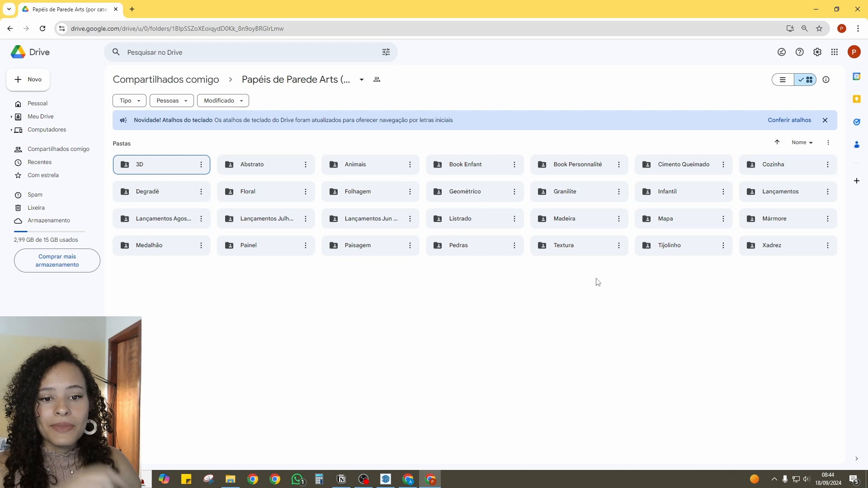
pyautogui.doubleClick(360, 194)
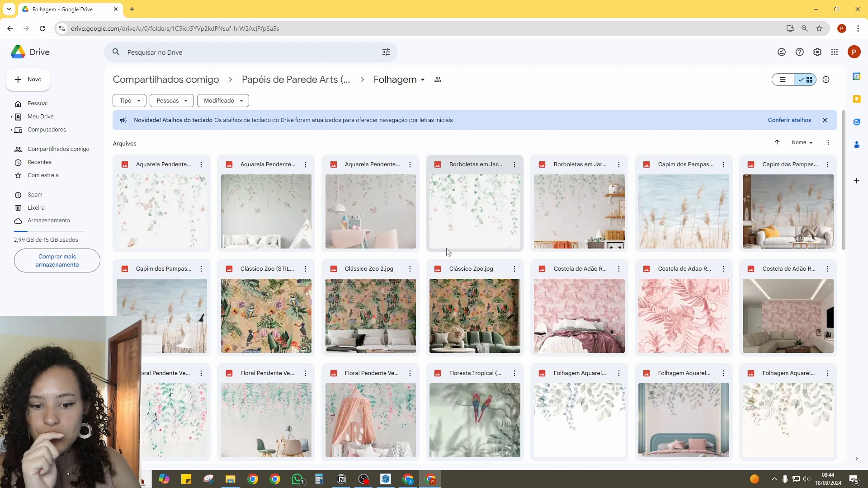
pyautogui.scroll(-7, 372, 208)
pyautogui.click(251, 205)
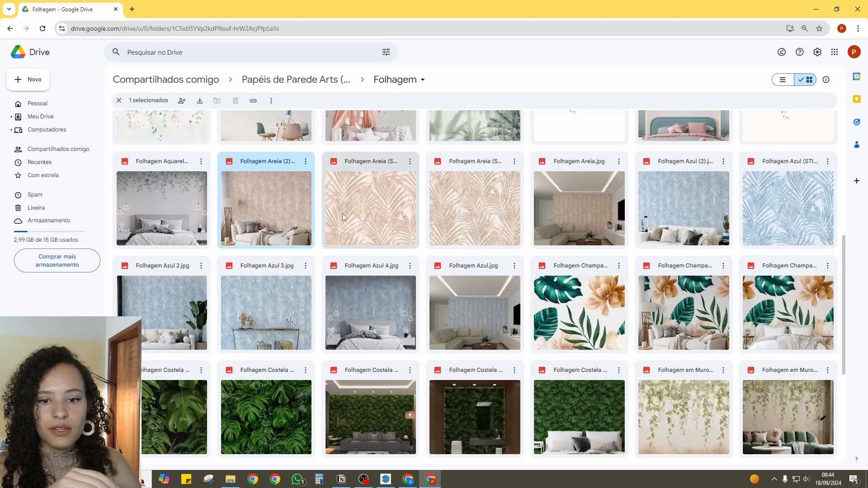
pyautogui.doubleClick(396, 221)
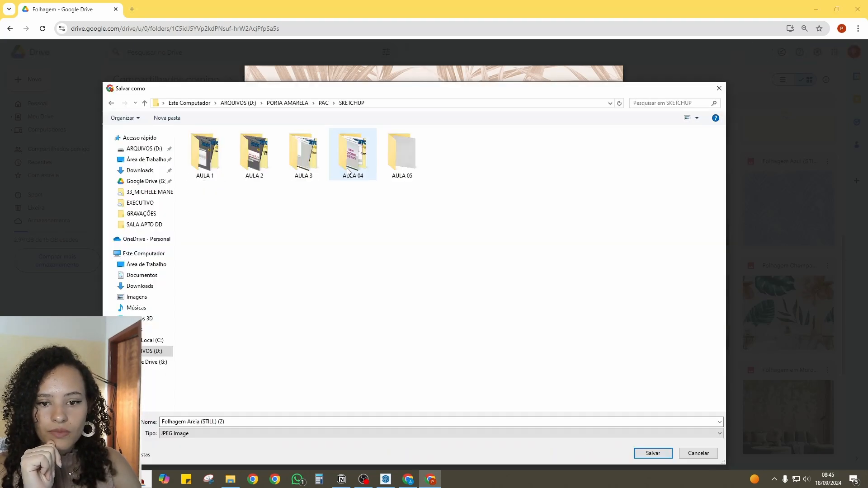
pyautogui.doubleClick(402, 155)
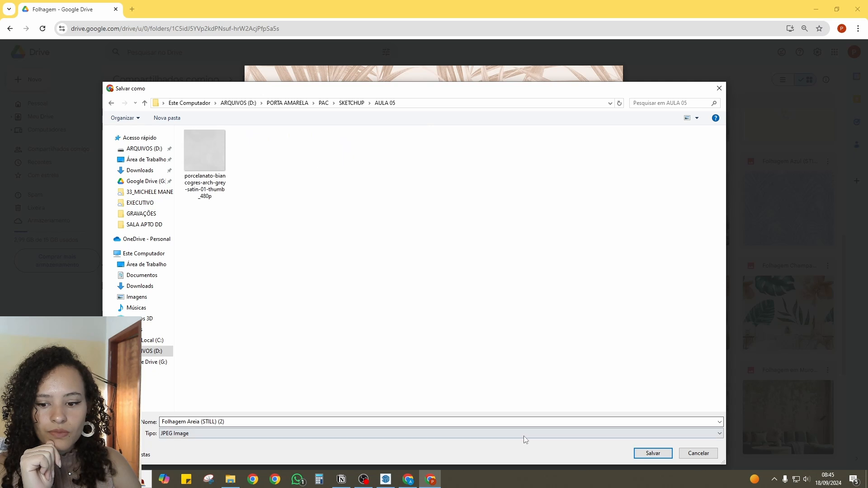
pyautogui.click(642, 454)
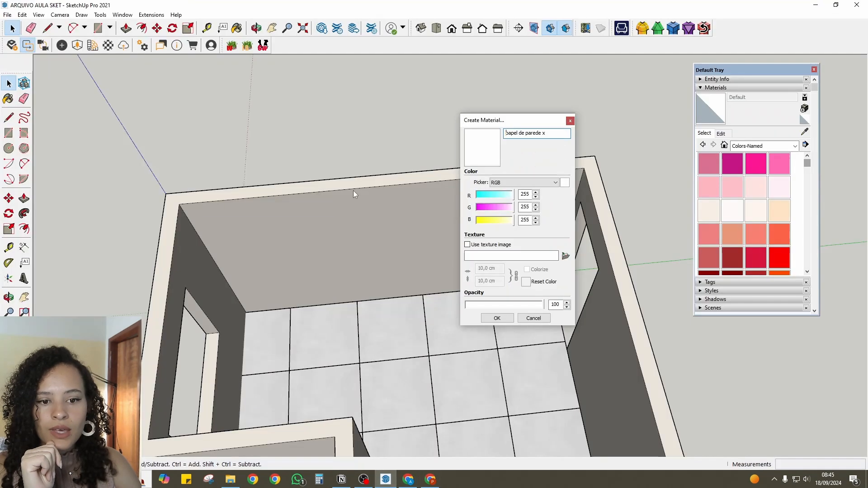
# - In SketchUp, use Folhagem Areia (STILL) (2).jpg as the texture image of papel de parede x and create the material
pyautogui.click(468, 244)
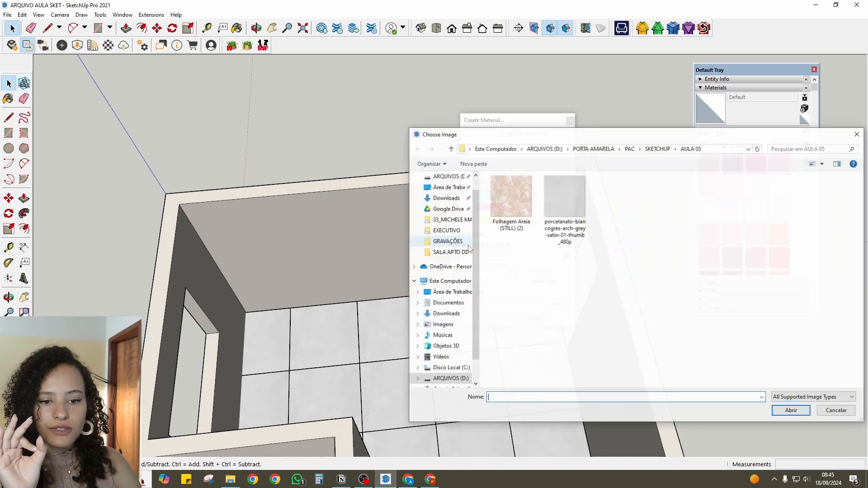
pyautogui.click(511, 199)
pyautogui.click(808, 412)
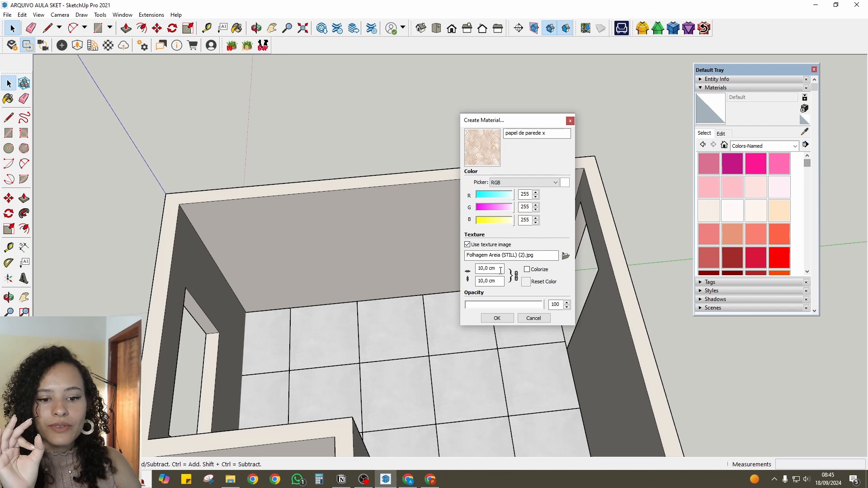
pyautogui.click(497, 318)
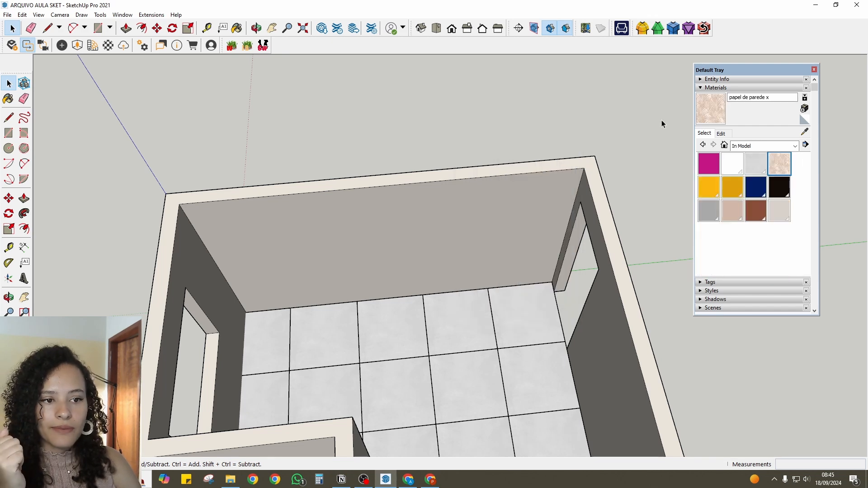
# - Open the wall group and paint the back wall's inner face with the papel de parede x material
pyautogui.click(699, 112)
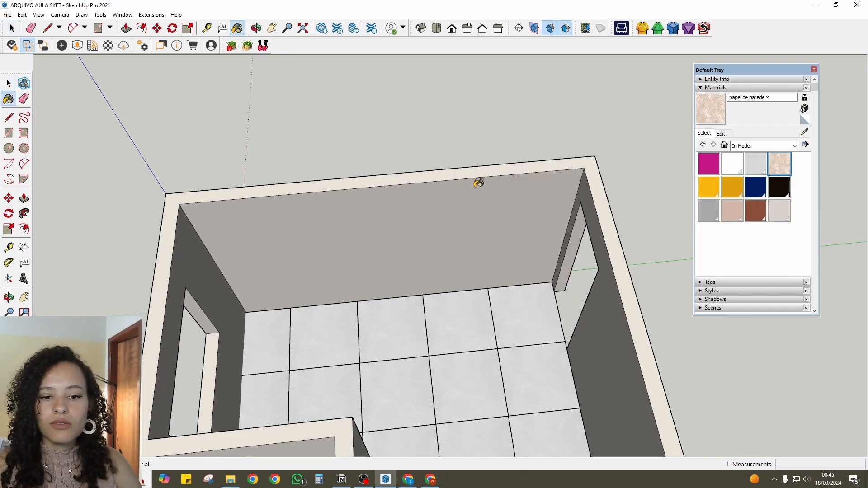
pyautogui.press('space')
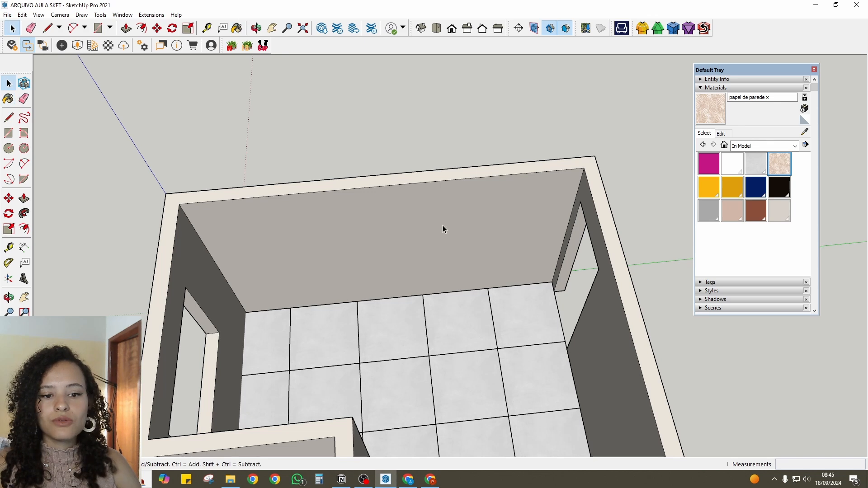
pyautogui.doubleClick(443, 226)
pyautogui.click(550, 213)
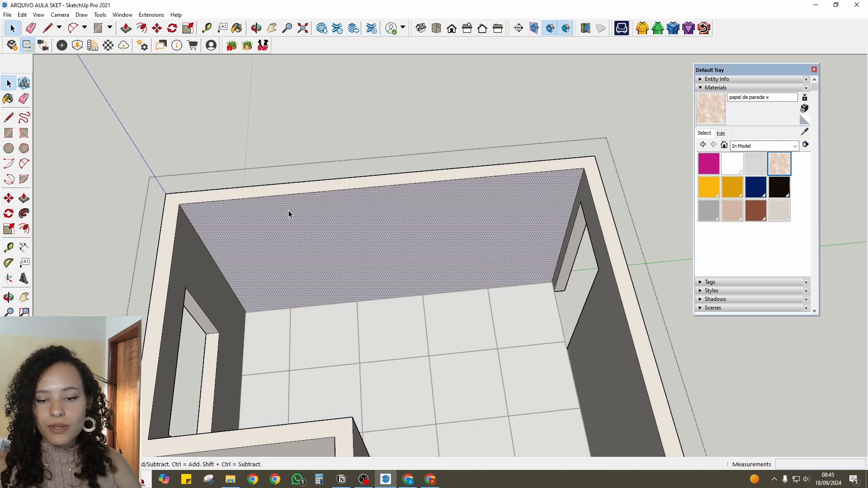
pyautogui.press('b')
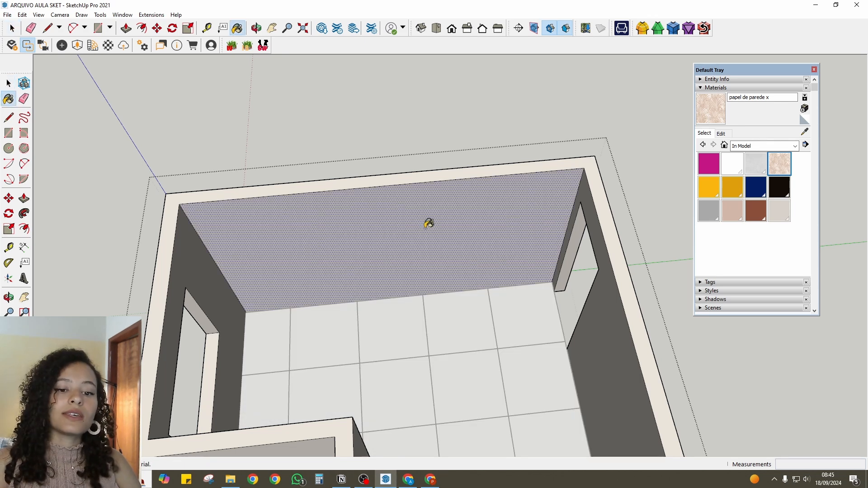
pyautogui.click(482, 183)
# - Set the papel de parede x texture size to 50 x 50 cm
pyautogui.scroll(5, 413, 204)
pyautogui.moveTo(478, 221)
pyautogui.mouseDown(button='middle')
pyautogui.moveTo(463, 89)
pyautogui.moveTo(538, 223)
pyautogui.moveTo(414, 177)
pyautogui.moveTo(349, 188)
pyautogui.moveTo(400, 171)
pyautogui.moveTo(397, 231)
pyautogui.moveTo(385, 156)
pyautogui.moveTo(400, 183)
pyautogui.mouseUp(button='middle')
pyautogui.scroll(4, 401, 171)
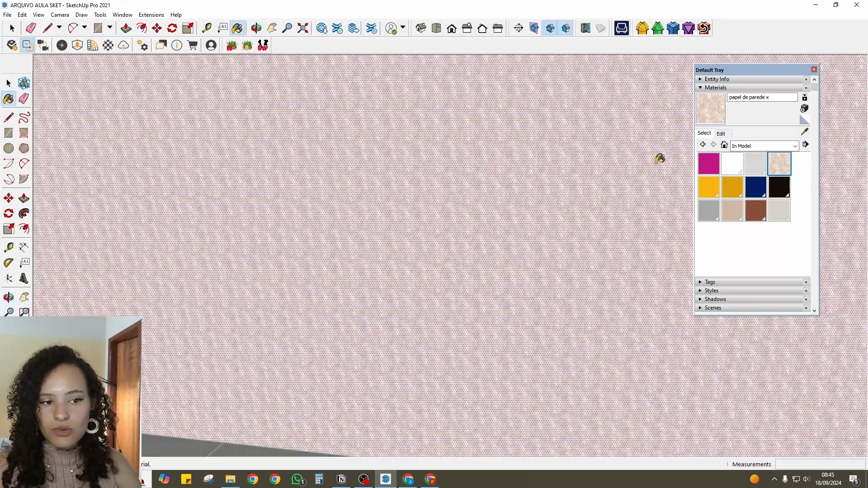
pyautogui.click(725, 133)
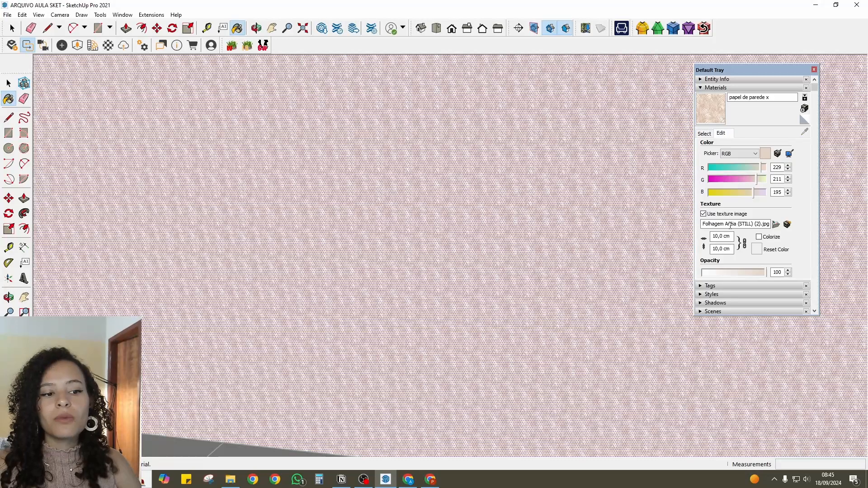
pyautogui.click(719, 236)
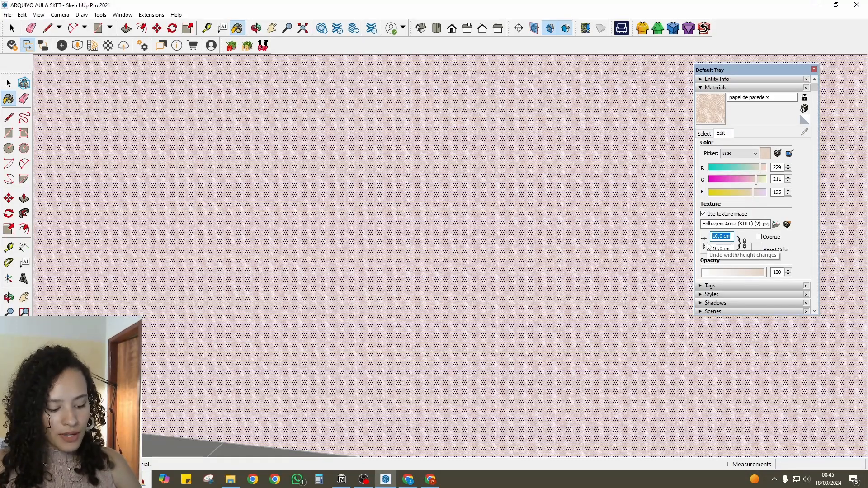
pyautogui.write('50')
pyautogui.press('Return')
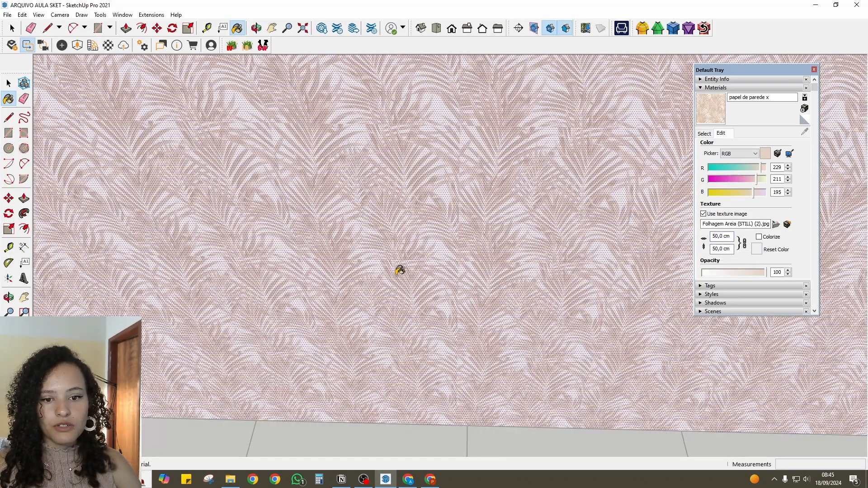
# - Exit the wall group and compare the wallpaper's pattern scale with the original image in Google Drive
pyautogui.scroll(-5, 400, 270)
pyautogui.moveTo(401, 269)
pyautogui.mouseDown(button='middle')
pyautogui.moveTo(367, 262)
pyautogui.moveTo(387, 228)
pyautogui.moveTo(387, 177)
pyautogui.mouseUp(button='middle')
pyautogui.press('space')
pyautogui.press('Escape')
pyautogui.scroll(3, 366, 262)
pyautogui.scroll(2, 405, 232)
pyautogui.hotkey('alt', 'Tab')
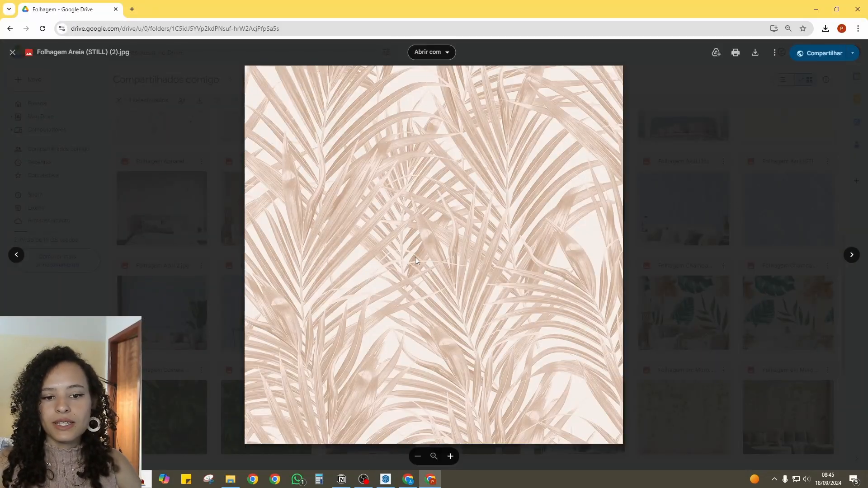
pyautogui.hotkey('alt', 'Tab')
# - Enlarge the papel de parede x texture to 80 x 80 cm
pyautogui.doubleClick(731, 236)
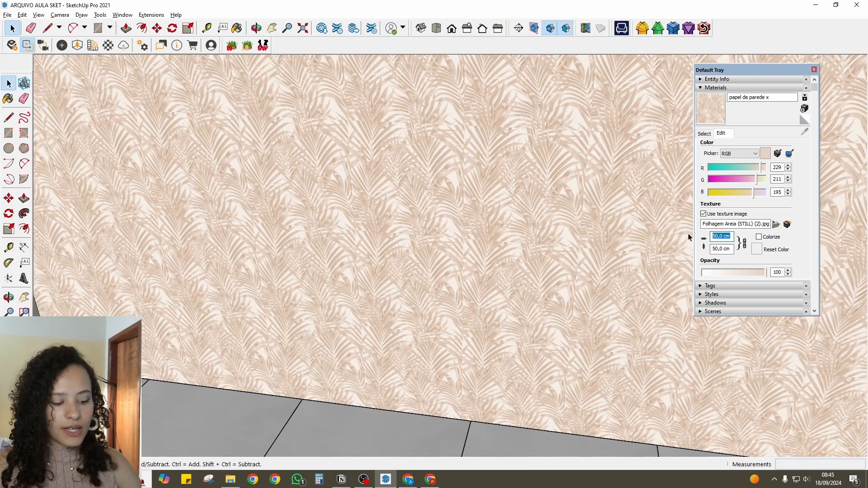
pyautogui.write('80')
pyautogui.press('Return')
# - Set the papel de parede x texture size to 100 x 100 cm
pyautogui.scroll(-6, 397, 271)
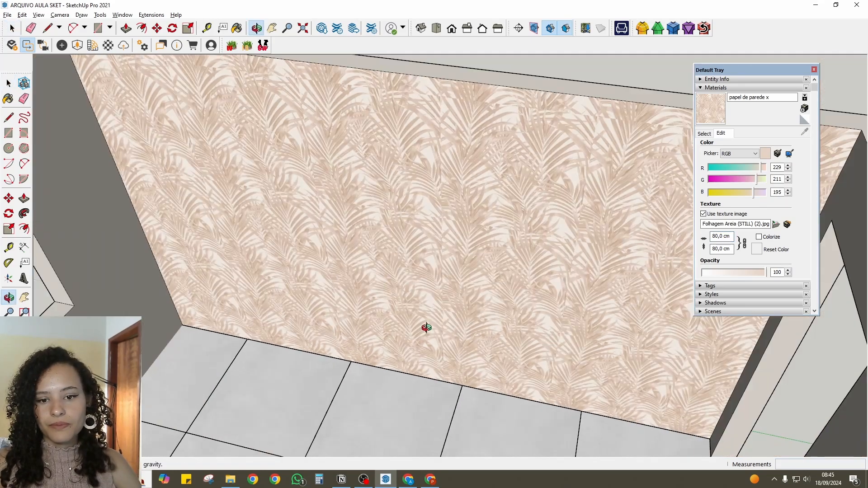
pyautogui.scroll(5, 455, 242)
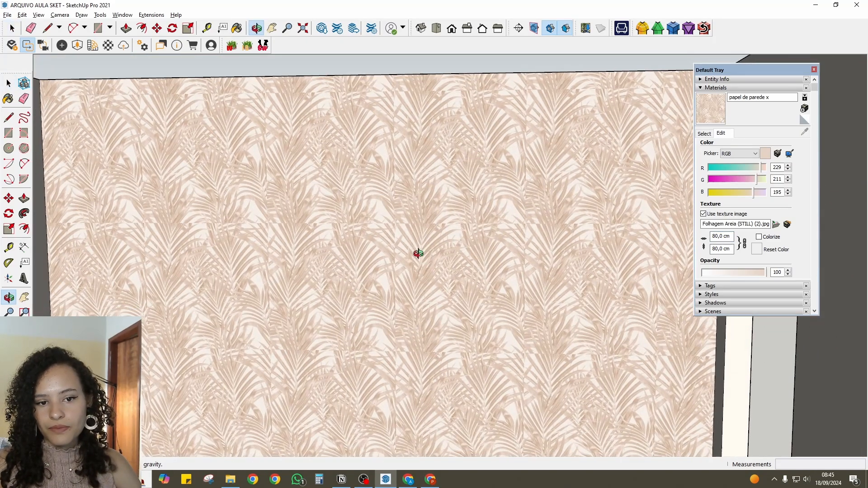
pyautogui.keyDown('shift'); pyautogui.moveTo(415, 254); pyautogui.dragTo(427, 274, button='middle'); pyautogui.keyUp('shift')
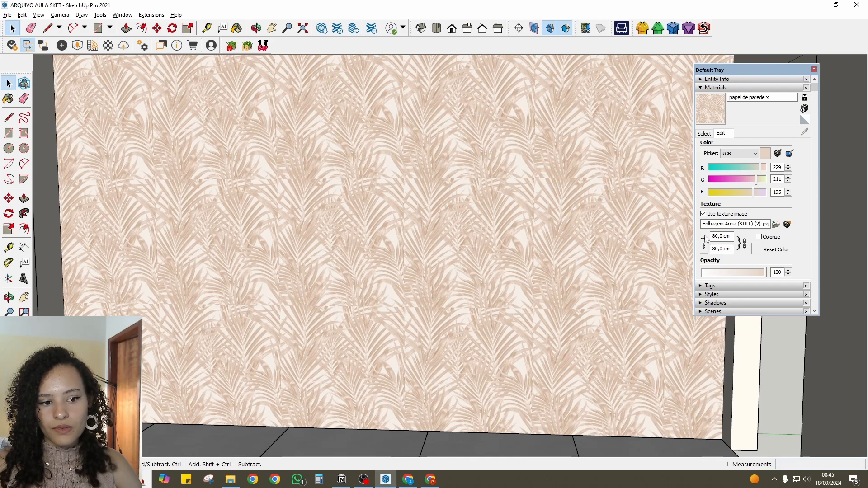
pyautogui.tripleClick(731, 236)
pyautogui.write('100')
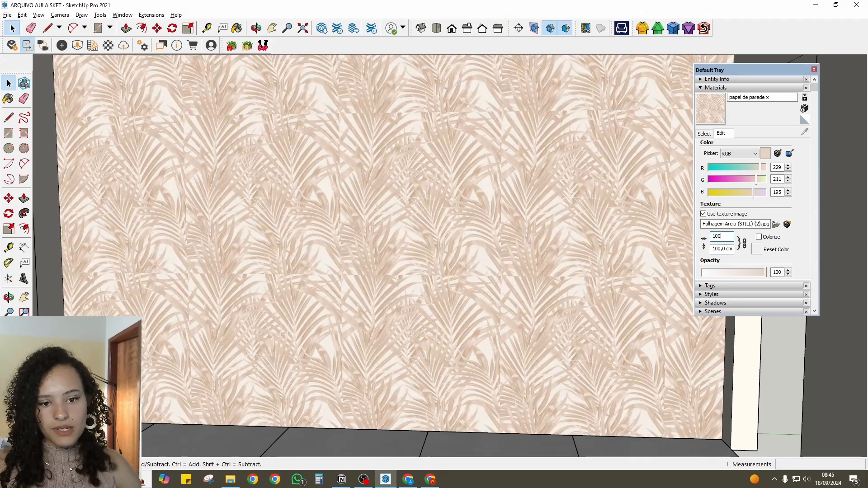
# - Examine the seams between the wallpaper repeats on the back wall up close and from a distance
pyautogui.moveTo(528, 312); pyautogui.dragTo(471, 188, button='middle')
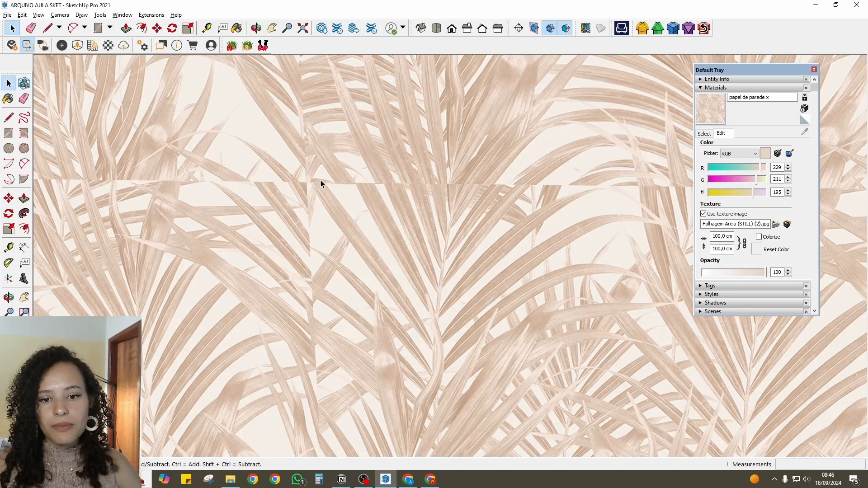
pyautogui.moveTo(321, 181); pyautogui.dragTo(441, 163, button='middle')
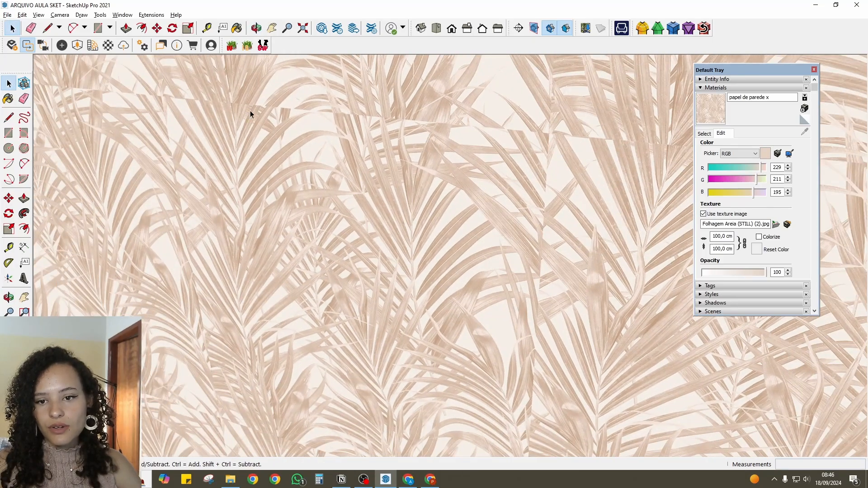
pyautogui.scroll(-4, 291, 255)
pyautogui.moveTo(291, 255); pyautogui.dragTo(245, 276, button='middle')
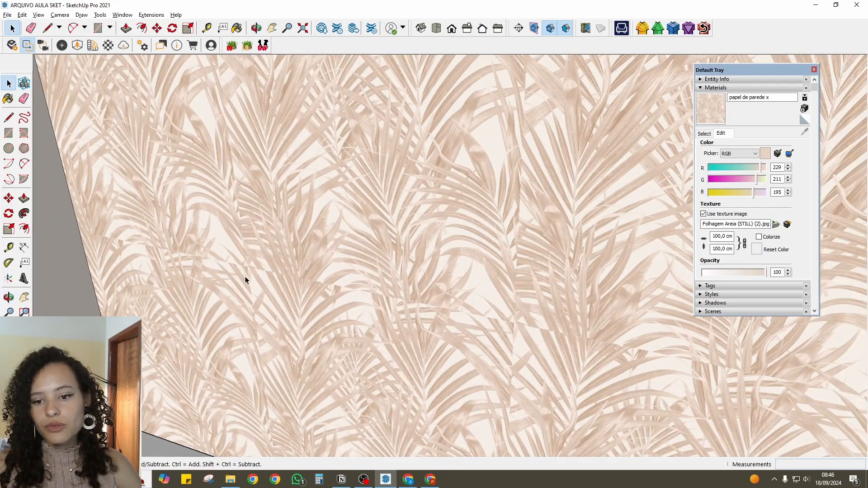
pyautogui.scroll(4, 242, 275)
pyautogui.moveTo(204, 249); pyautogui.dragTo(384, 246, button='middle')
pyautogui.scroll(-3, 348, 291)
pyautogui.scroll(-3, 383, 246)
pyautogui.scroll(-3, 391, 235)
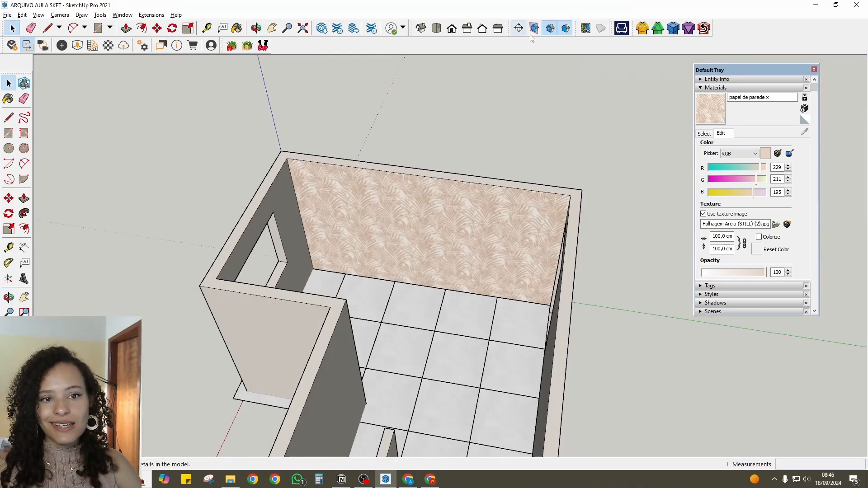
# - Cut the room with a section plane parallel to the back wall and move it to expose the wallpapered wall
pyautogui.press('m')
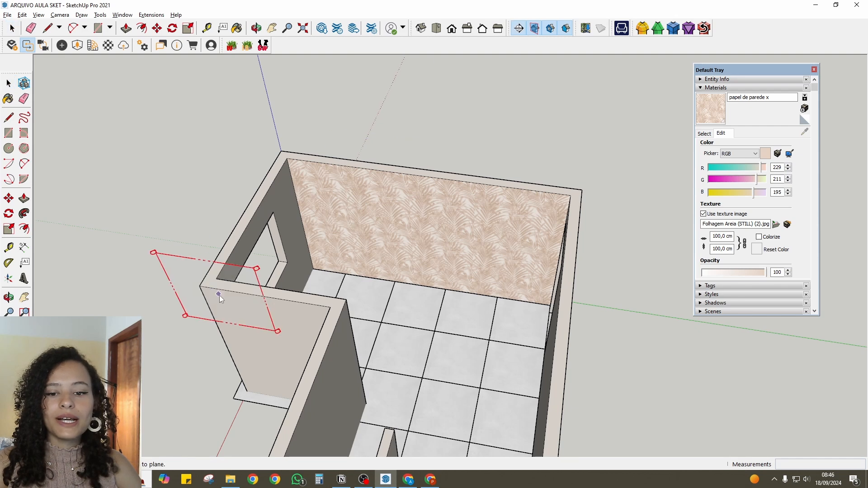
pyautogui.press('Delete')
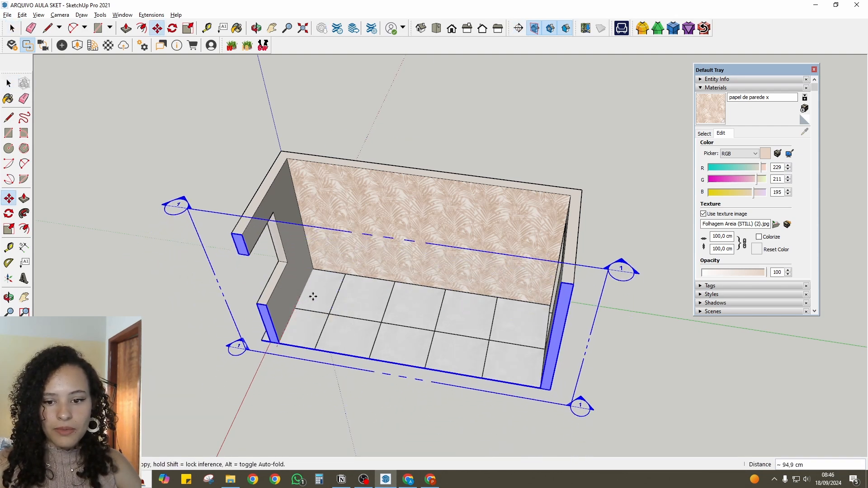
pyautogui.press('space')
pyautogui.click(495, 142)
pyautogui.moveTo(495, 143); pyautogui.dragTo(400, 284, button='middle')
# - Start positioning the texture on the wallpapered face and move its origin to the wall's lower-left corner
pyautogui.moveTo(312, 280)
pyautogui.mouseDown(button='middle')
pyautogui.moveTo(306, 292)
pyautogui.moveTo(323, 290)
pyautogui.mouseUp(button='middle')
pyautogui.scroll(1, 344, 260)
pyautogui.click(344, 259)
pyautogui.scroll(-3, 349, 241)
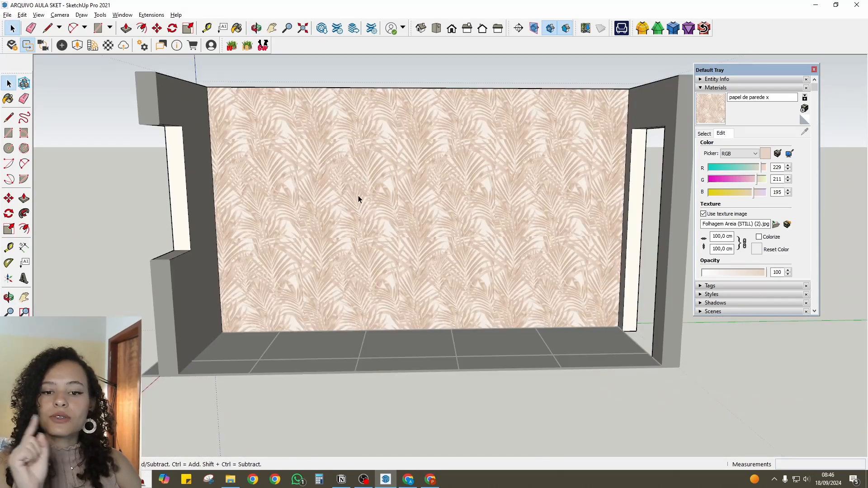
pyautogui.scroll(1, 361, 203)
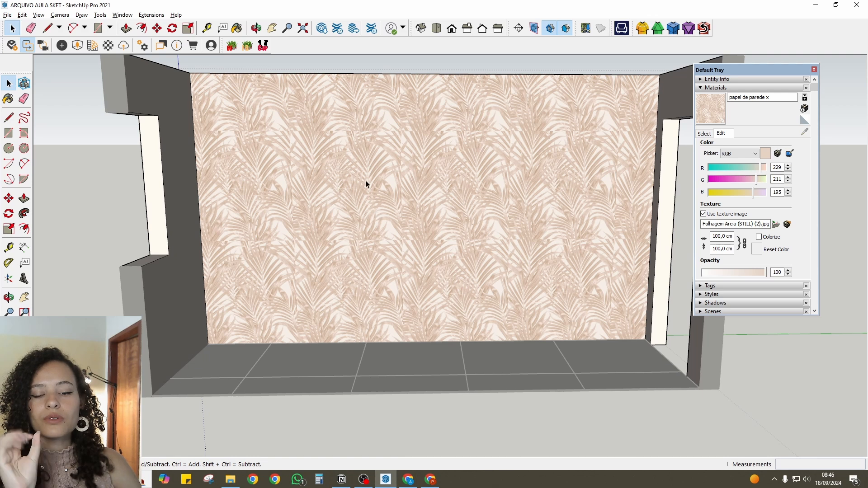
pyautogui.moveTo(307, 207); pyautogui.dragTo(301, 203, button='middle')
pyautogui.click(349, 178)
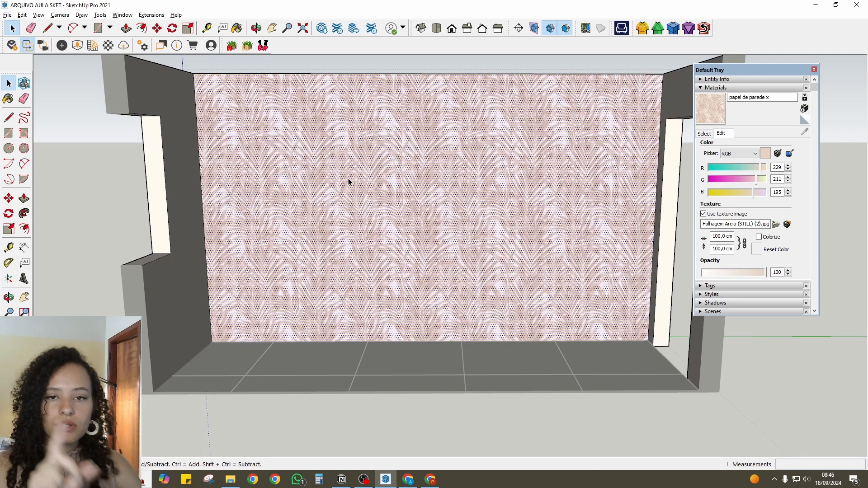
pyautogui.rightClick(348, 178)
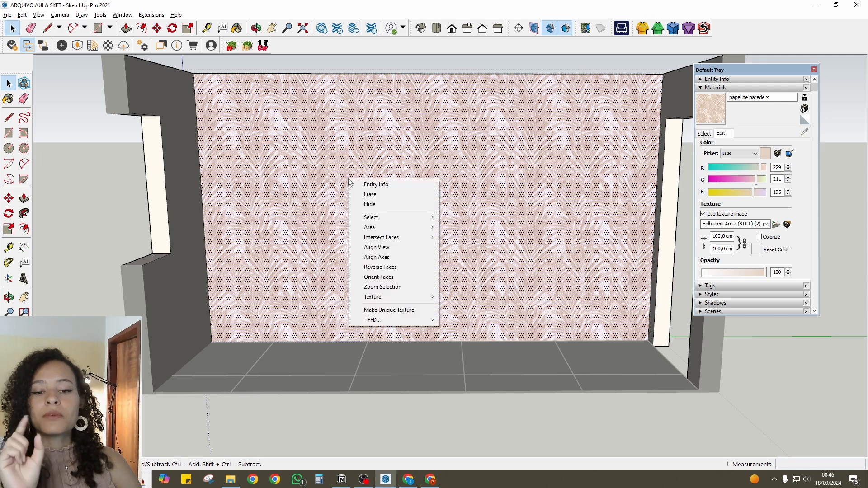
pyautogui.moveTo(391, 299)
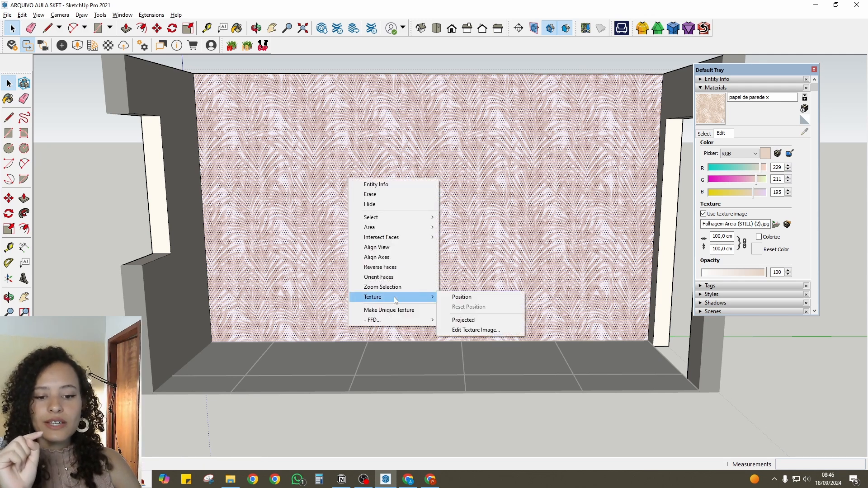
pyautogui.click(450, 299)
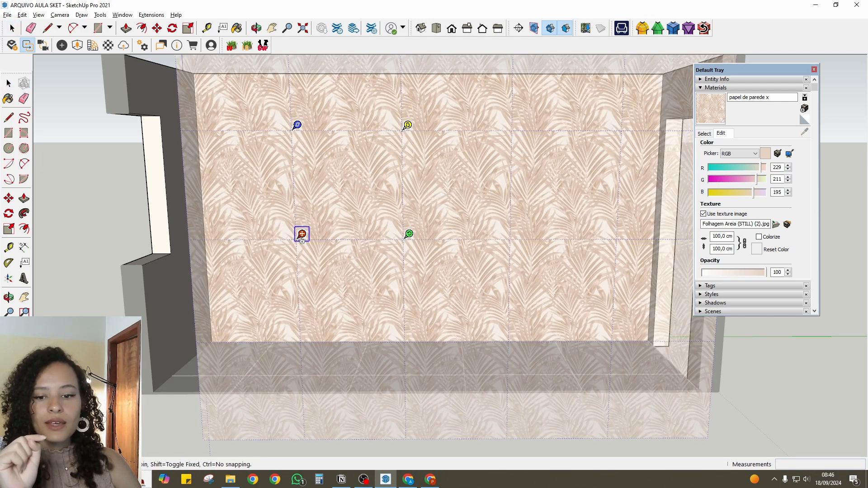
pyautogui.moveTo(302, 239); pyautogui.dragTo(217, 338)
# - Scale the wallpaper pattern up to about one and a half times its size and accept the texture position
pyautogui.moveTo(322, 338)
pyautogui.mouseDown()
pyautogui.moveTo(356, 335)
pyautogui.moveTo(355, 263)
pyautogui.moveTo(375, 295)
pyautogui.moveTo(379, 336)
pyautogui.mouseUp()
pyautogui.scroll(-2, 338, 306)
pyautogui.press('Return')
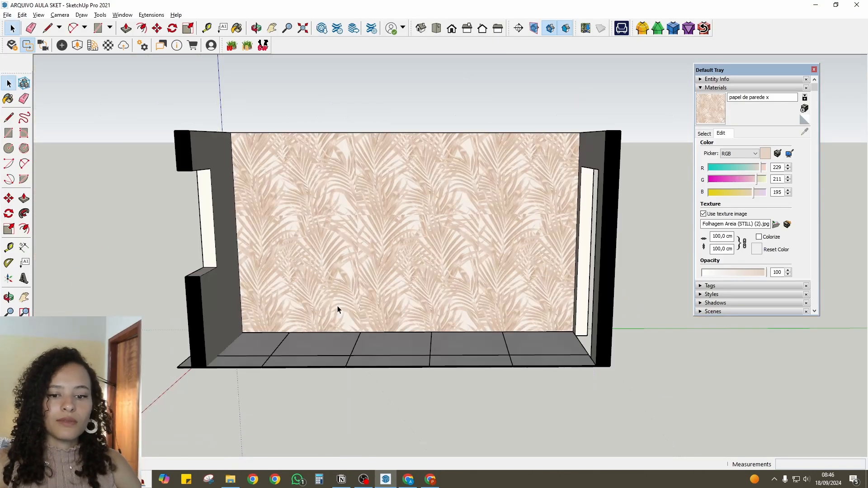
# - Examine how the repositioned wallpaper starts at the wall's edges and where its repeats meet
pyautogui.moveTo(337, 307); pyautogui.dragTo(296, 296, button='middle')
pyautogui.scroll(2, 294, 248)
pyautogui.scroll(3, 294, 248)
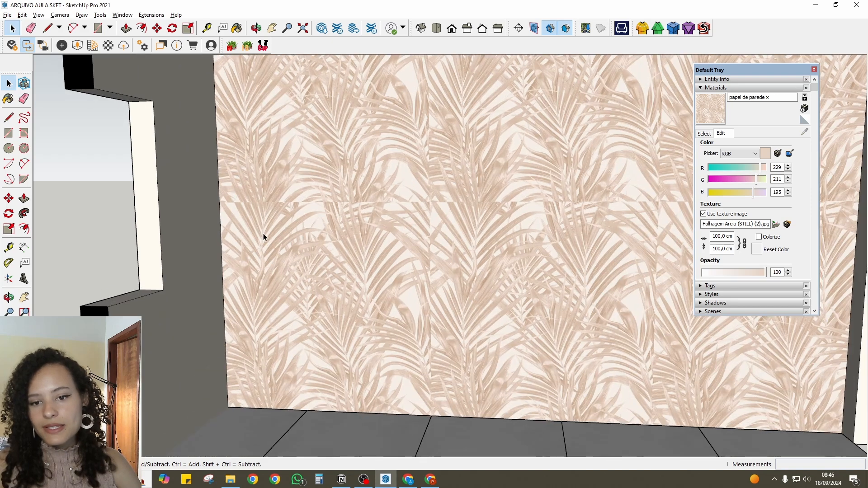
pyautogui.scroll(-3, 302, 254)
pyautogui.scroll(4, 297, 271)
pyautogui.scroll(2, 285, 279)
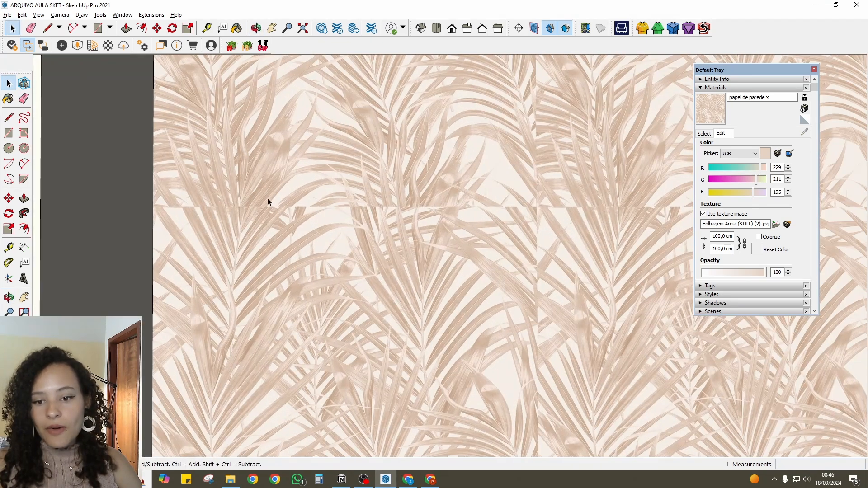
pyautogui.scroll(-3, 240, 213)
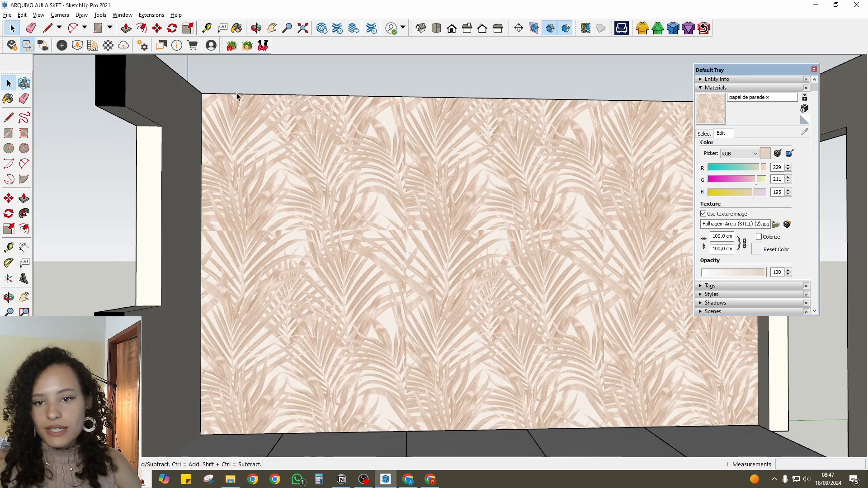
pyautogui.scroll(-3, 374, 284)
pyautogui.moveTo(377, 294)
pyautogui.mouseDown(button='middle')
pyautogui.moveTo(387, 310)
pyautogui.moveTo(459, 354)
pyautogui.moveTo(401, 268)
pyautogui.moveTo(579, 271)
pyautogui.mouseUp(button='middle')
pyautogui.scroll(-2, 489, 245)
pyautogui.moveTo(489, 245)
pyautogui.mouseDown(button='middle')
pyautogui.moveTo(599, 284)
pyautogui.moveTo(545, 297)
pyautogui.moveTo(436, 298)
pyautogui.mouseUp(button='middle')
pyautogui.scroll(3, 599, 285)
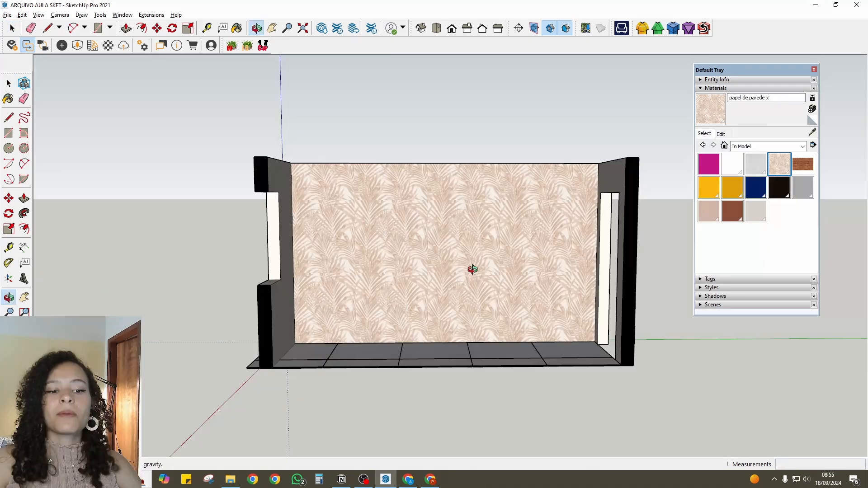
pyautogui.scroll(2, 469, 267)
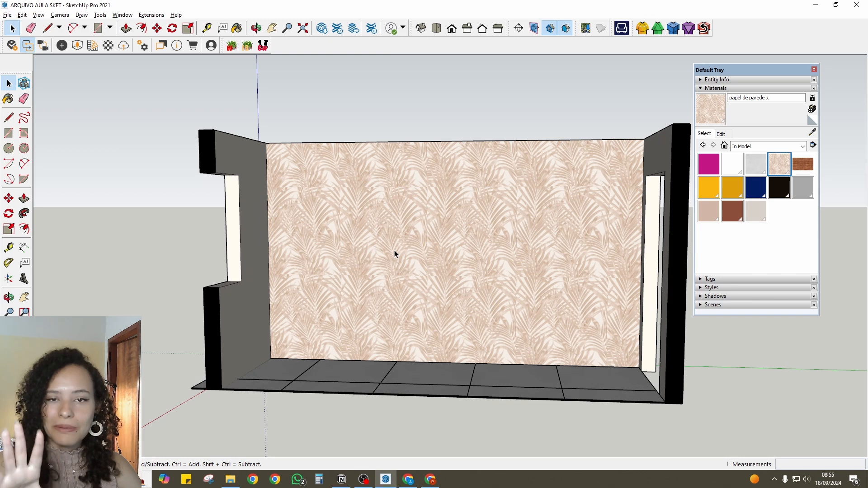
# - Switch to Google Drive in Chrome and preview Safari Animais Aquarela (STILL).jpg and Cisnes Areia (STILL).jpg in the Animais folder
pyautogui.scroll(-1, 394, 250)
pyautogui.moveTo(393, 251); pyautogui.dragTo(428, 257, button='middle')
pyautogui.scroll(2, 427, 257)
pyautogui.hotkey('alt', 'Tab')
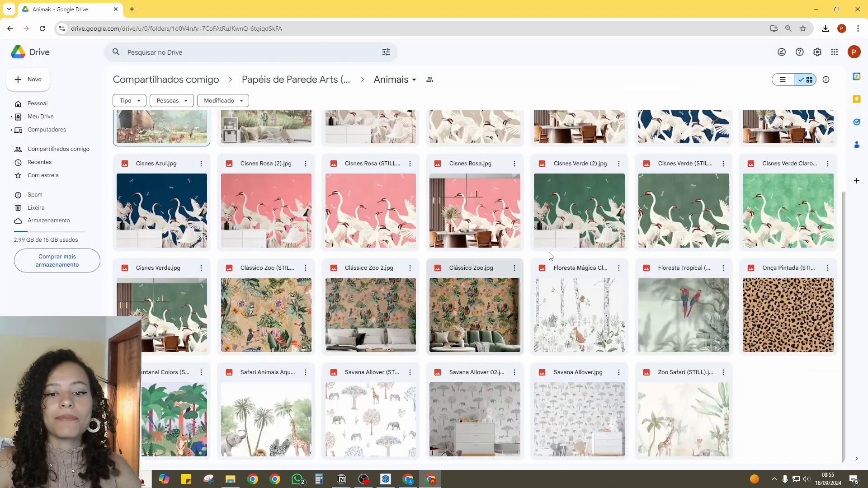
pyautogui.doubleClick(266, 413)
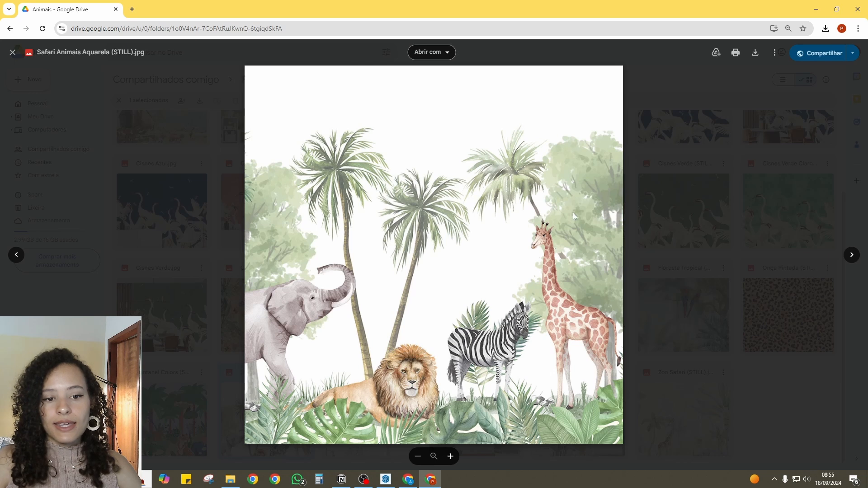
pyautogui.press('Escape')
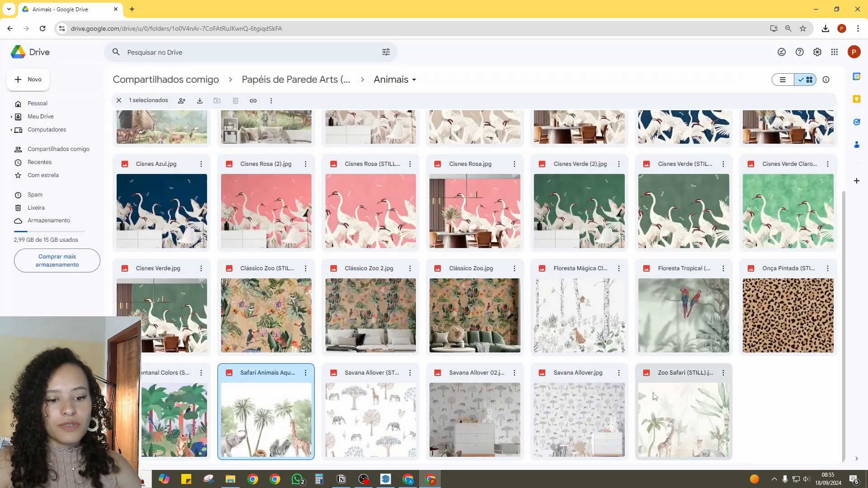
pyautogui.scroll(3, 499, 212)
pyautogui.doubleClick(489, 212)
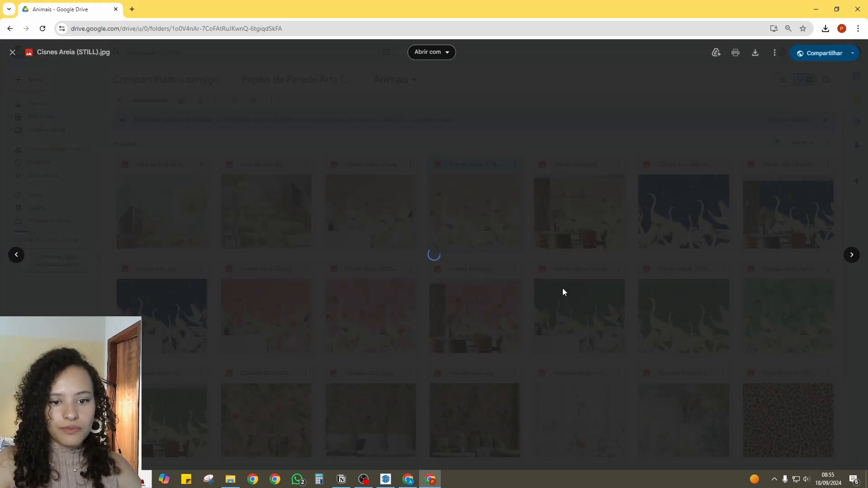
# - Close the swan image preview and open Zoo Safari (STILL).jpg from the Animais folder
pyautogui.press('Escape')
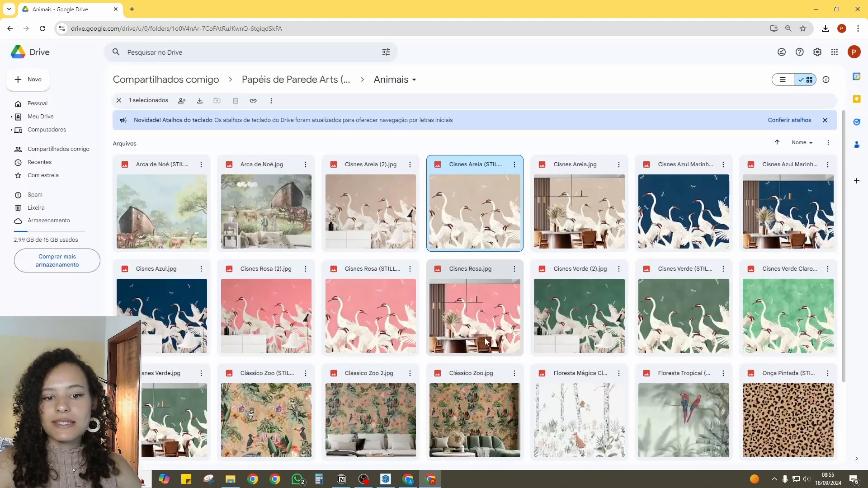
pyautogui.scroll(-3, 484, 337)
pyautogui.doubleClick(679, 444)
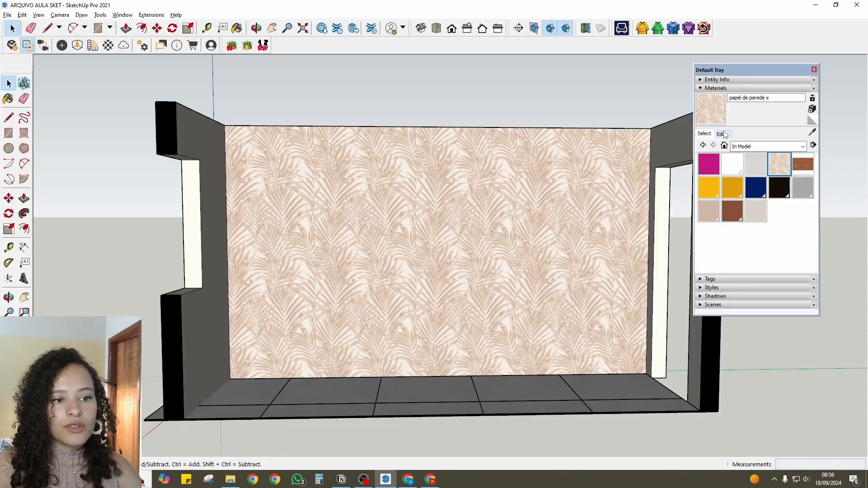
# - Replace the texture image of the papel de parede x material with Zoo Safari (STILL)
pyautogui.click(721, 134)
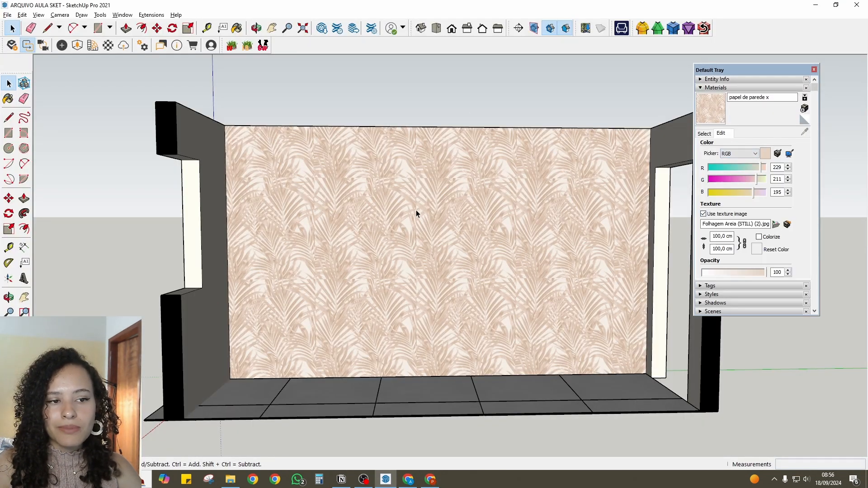
pyautogui.click(703, 214)
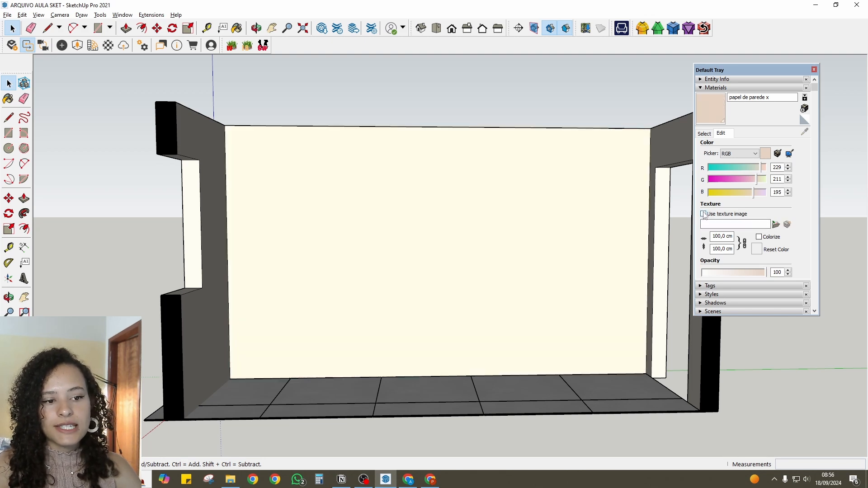
pyautogui.click(703, 214)
pyautogui.click(725, 147)
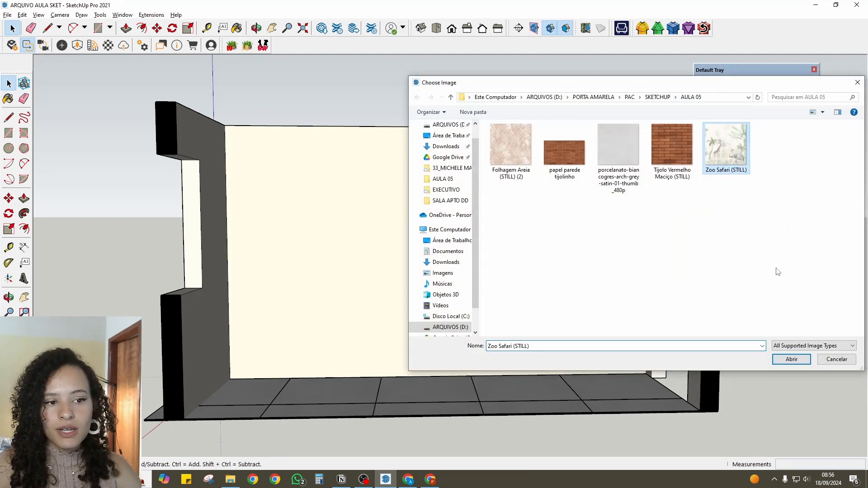
pyautogui.click(791, 359)
# - Reposition the safari texture on the back wall so its origin sits at the wall's lower-left corner
pyautogui.moveTo(430, 287)
pyautogui.mouseDown(button='middle')
pyautogui.moveTo(413, 352)
pyautogui.moveTo(443, 292)
pyautogui.mouseUp(button='middle')
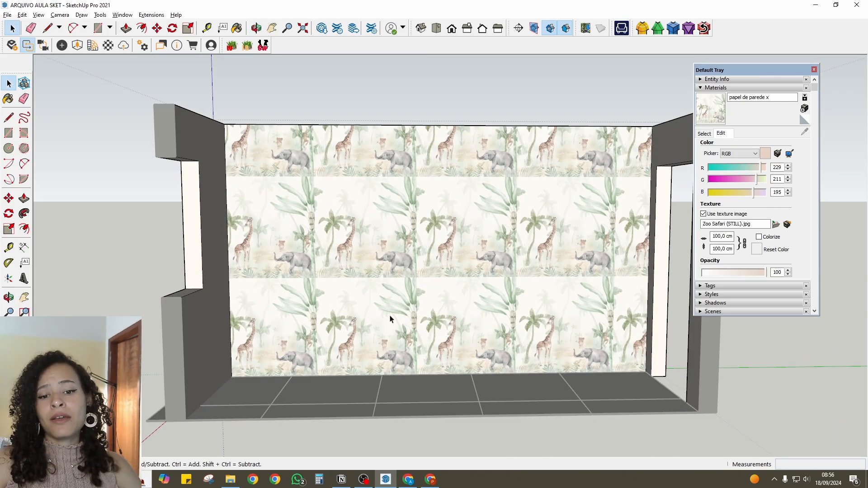
pyautogui.click(364, 249)
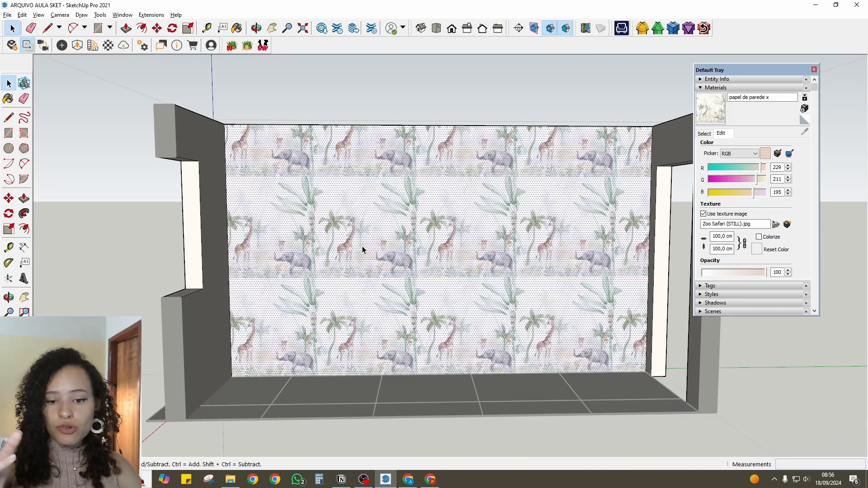
pyautogui.rightClick(362, 249)
pyautogui.moveTo(409, 364)
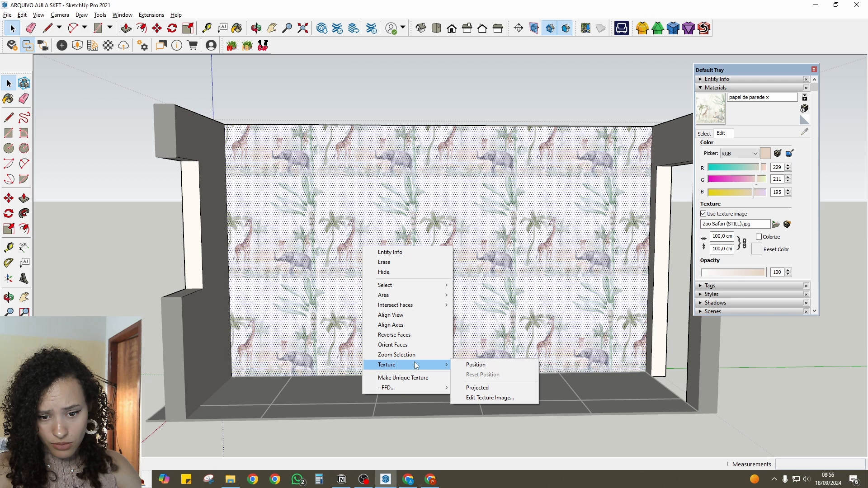
pyautogui.click(466, 365)
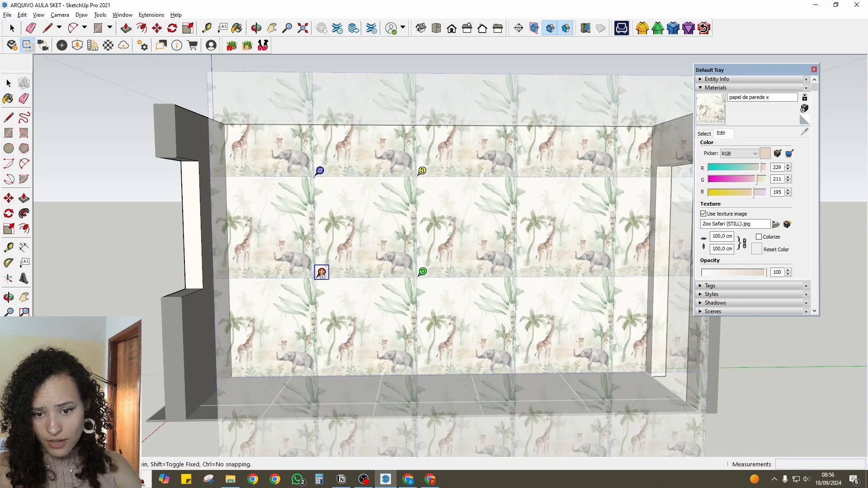
pyautogui.moveTo(322, 272); pyautogui.dragTo(237, 371)
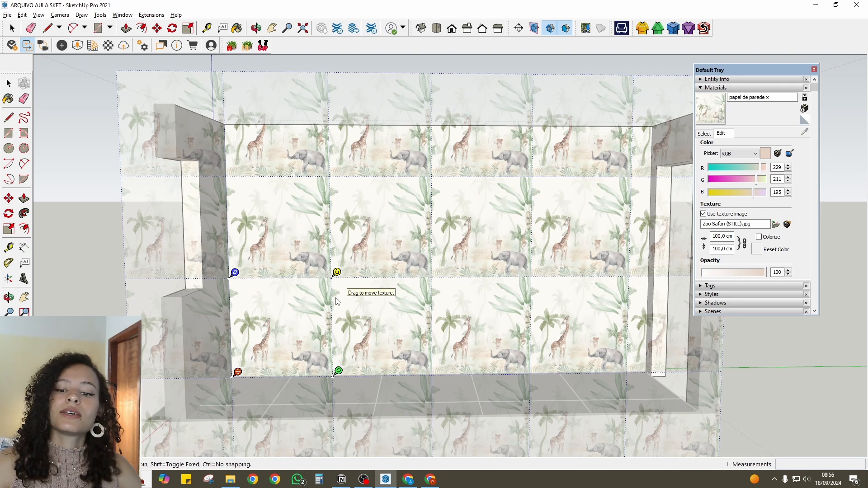
pyautogui.press('Return')
pyautogui.scroll(-3, 330, 304)
pyautogui.moveTo(326, 306); pyautogui.dragTo(367, 324, button='middle')
pyautogui.scroll(5, 398, 337)
pyautogui.scroll(-3, 348, 333)
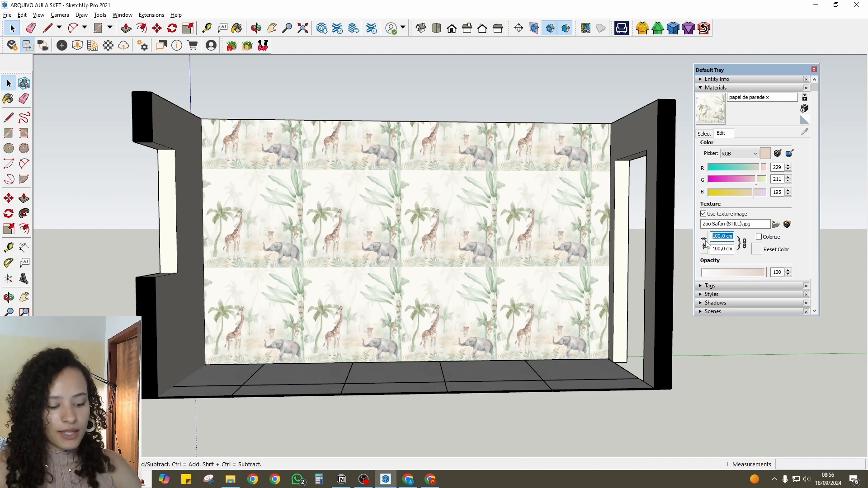
pyautogui.write('2')
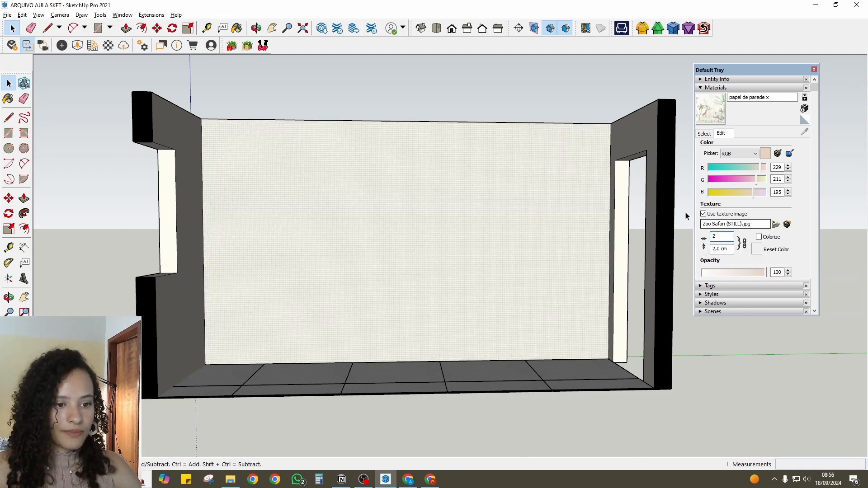
pyautogui.click(703, 239)
pyautogui.click(744, 243)
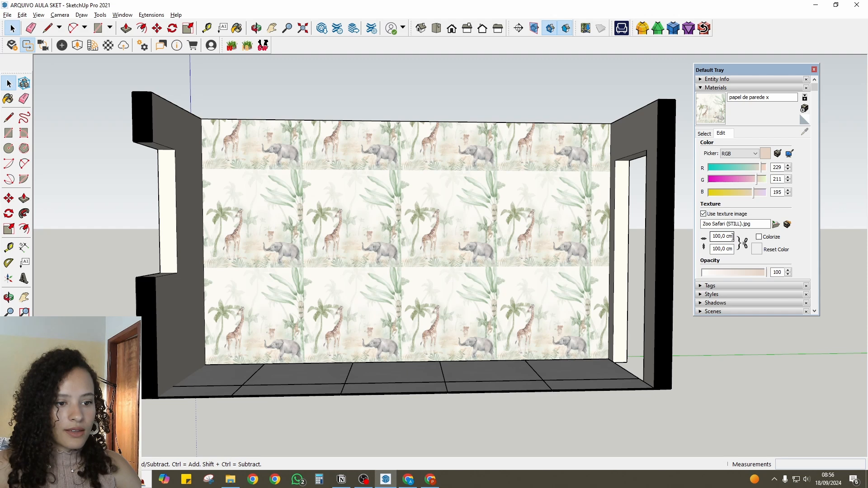
pyautogui.press('Return')
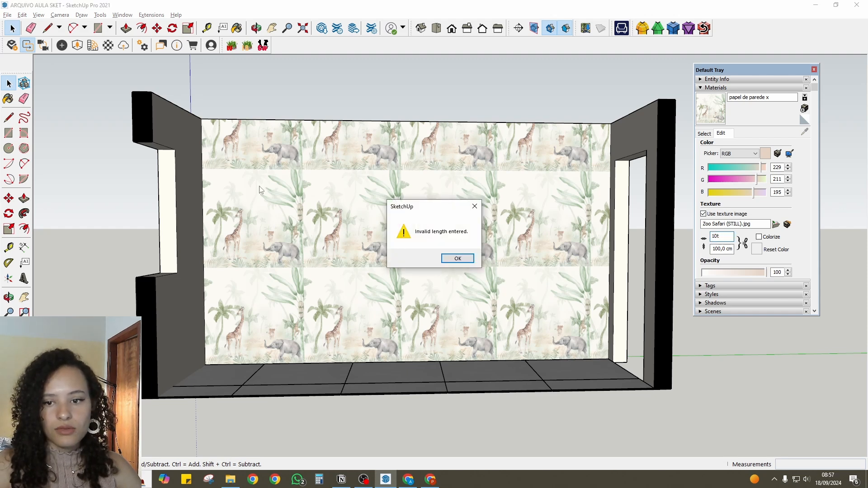
pyautogui.press('Return')
# - Measure the back wall's width and height with the Tape Measure
pyautogui.press('t')
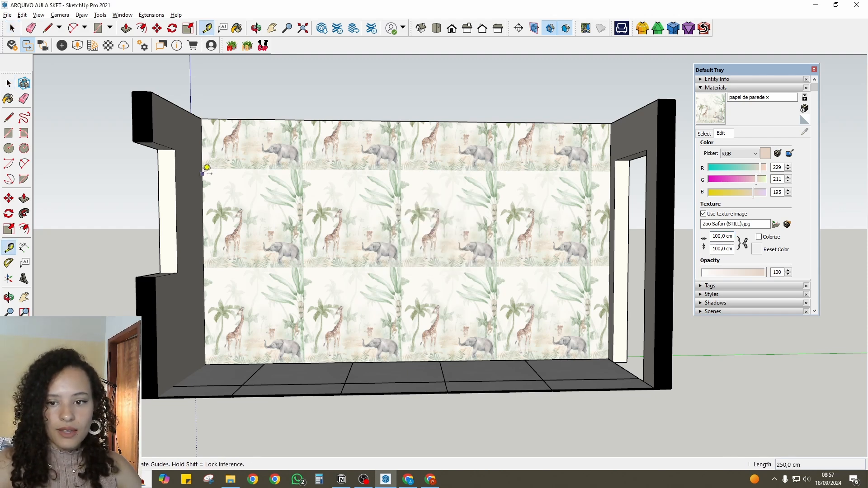
pyautogui.click(202, 176)
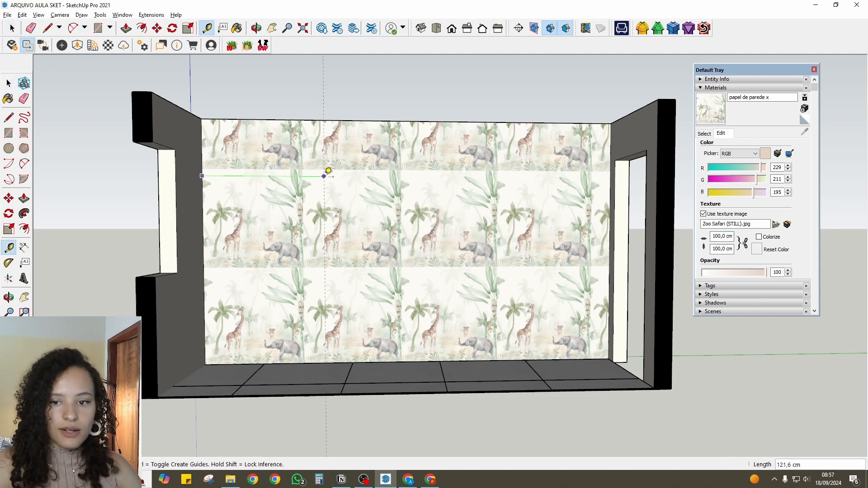
pyautogui.click(610, 152)
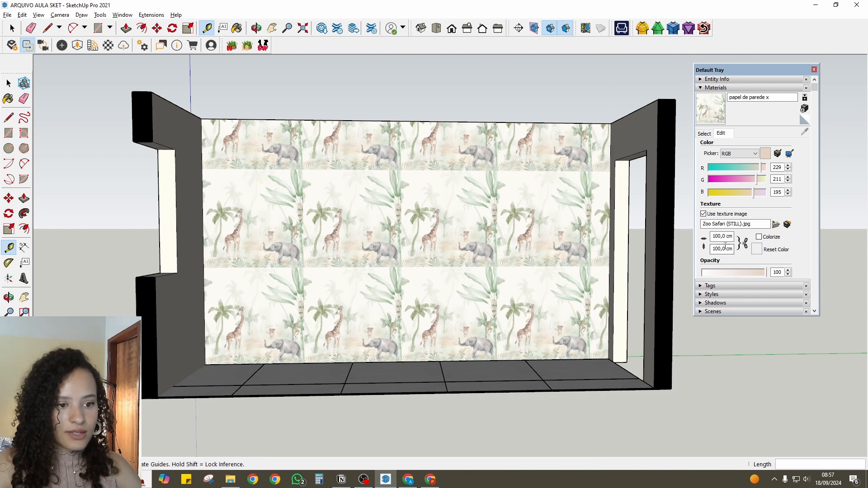
pyautogui.click(516, 122)
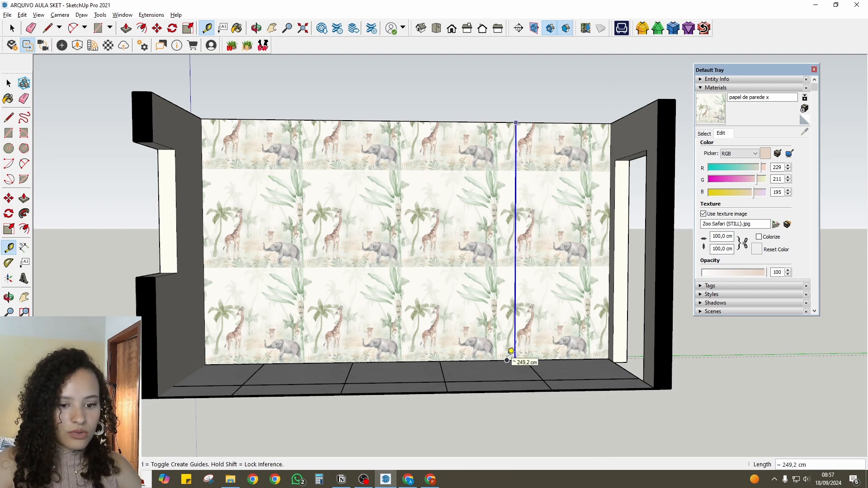
pyautogui.press('Escape')
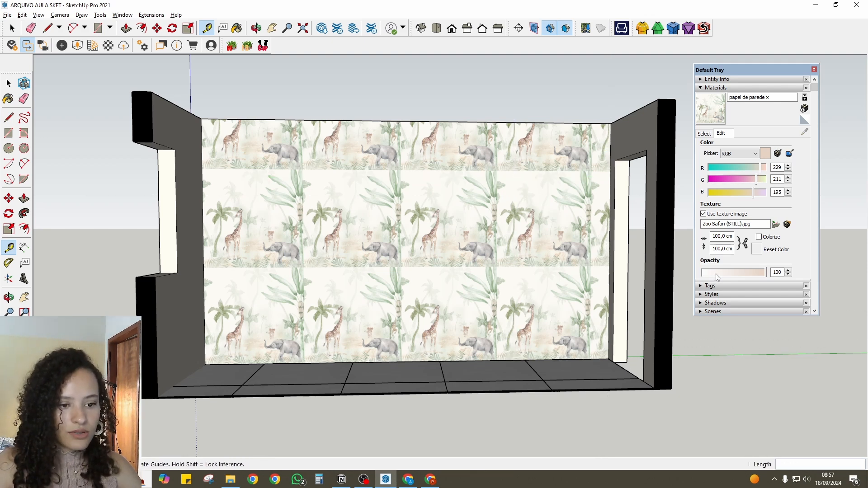
# - Set the safari texture's size to 420 cm wide by 250 cm high, with the two dimensions unlinked
pyautogui.click(732, 235)
pyautogui.write('420')
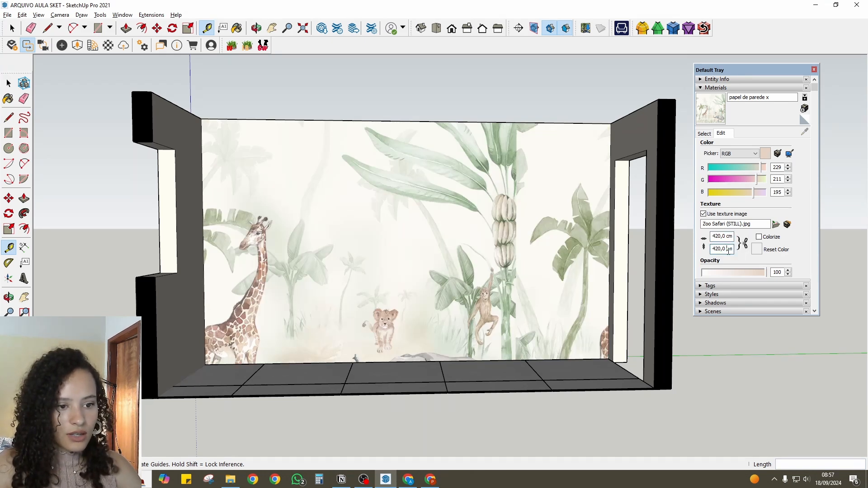
pyautogui.write('2')
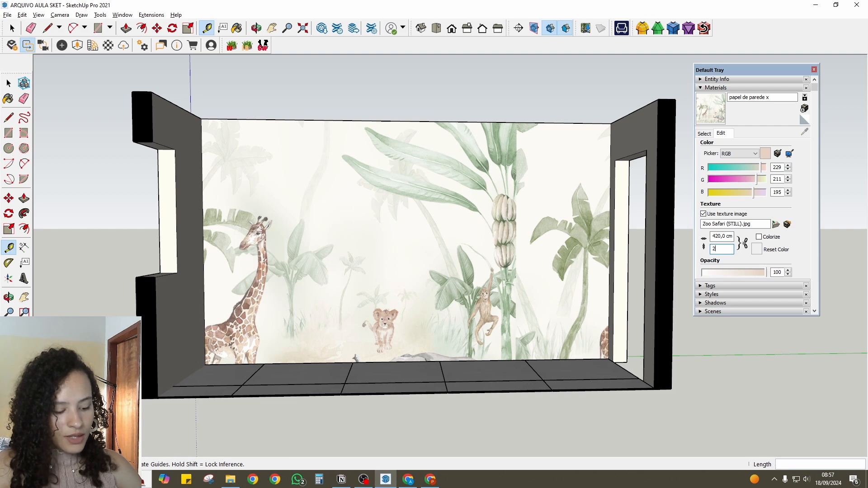
pyautogui.write('50')
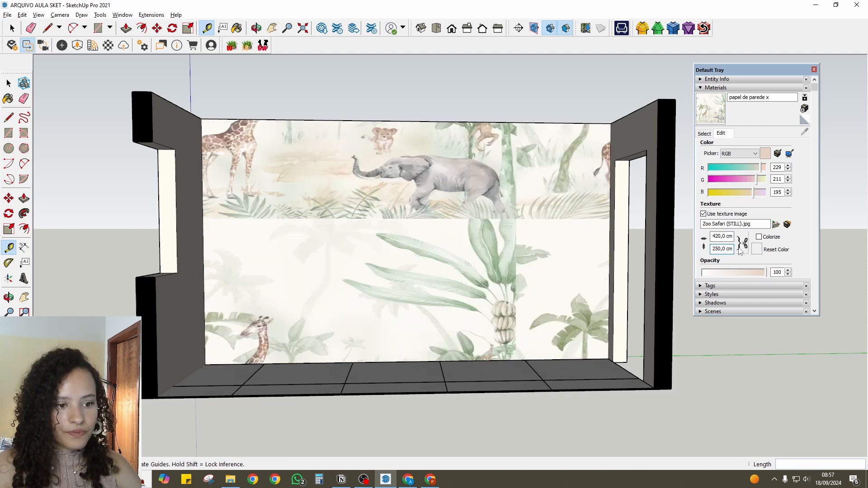
# - Position the resized safari texture with its origin at the back wall's lower-left corner, accept it and deselect the wall
pyautogui.scroll(-2, 388, 222)
pyautogui.press('space')
pyautogui.scroll(4, 382, 236)
pyautogui.rightClick(404, 202)
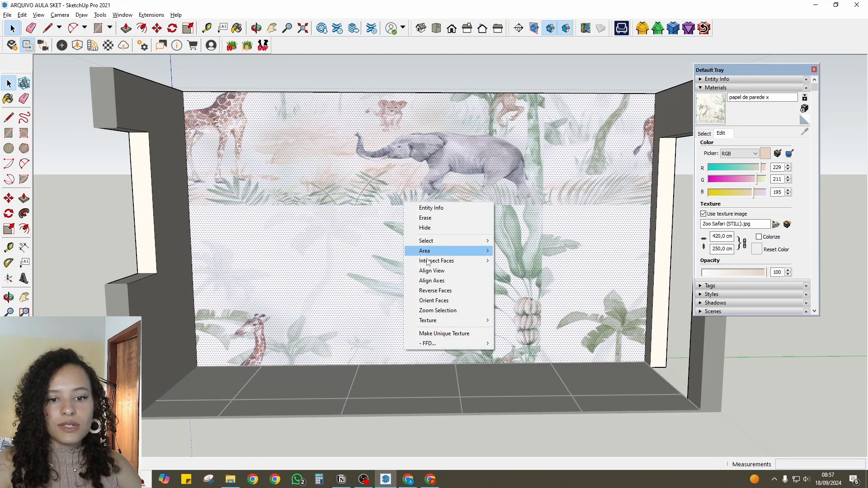
pyautogui.moveTo(430, 321)
pyautogui.click(511, 320)
pyautogui.moveTo(204, 350); pyautogui.dragTo(340, 254)
pyautogui.click(346, 232)
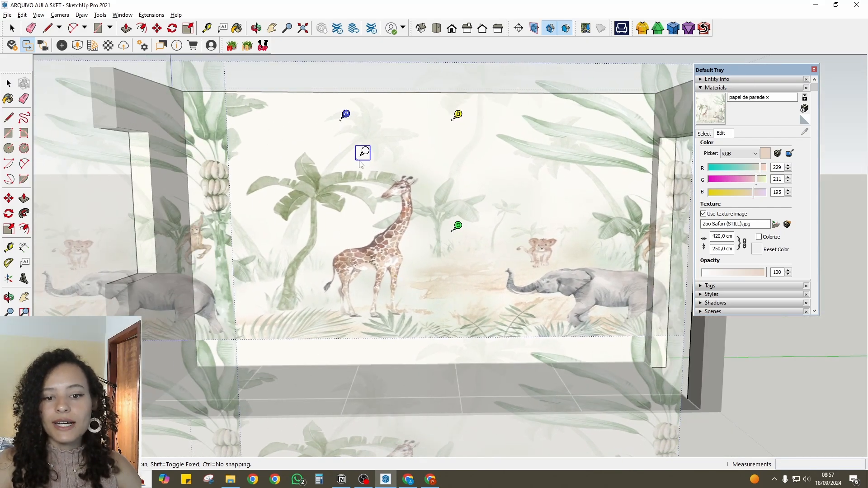
pyautogui.press('Escape')
pyautogui.moveTo(354, 228); pyautogui.dragTo(329, 239)
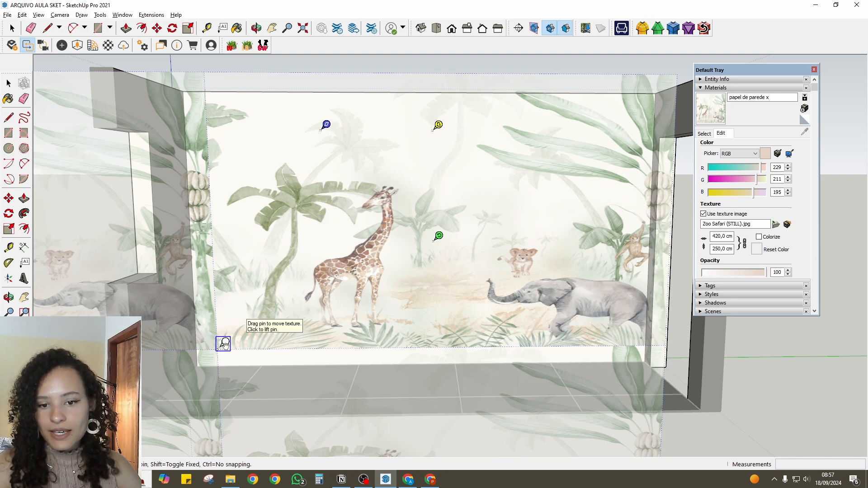
pyautogui.moveTo(223, 343); pyautogui.dragTo(203, 362)
pyautogui.press('Return')
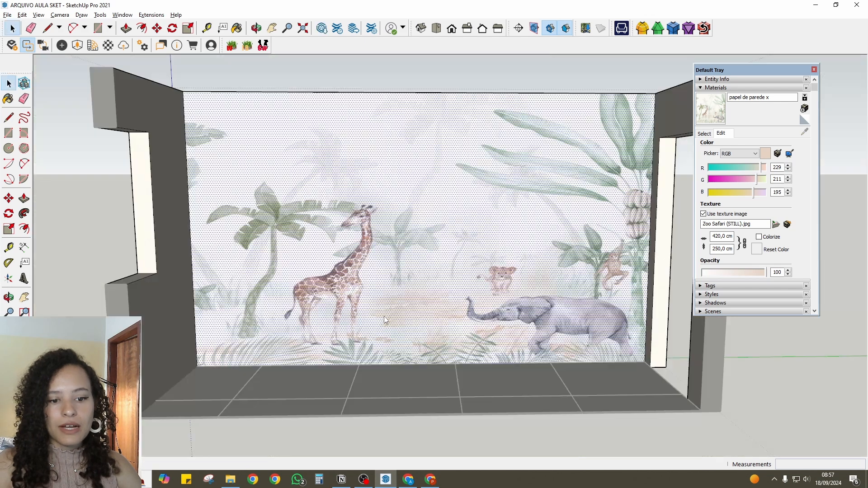
pyautogui.press('Escape')
# - Compare the mural fitted on the back wall with the original Zoo Safari (STILL).jpg in Google Drive, then return to SketchUp
pyautogui.scroll(-3, 384, 316)
pyautogui.moveTo(384, 348); pyautogui.dragTo(453, 311, button='middle')
pyautogui.scroll(2, 454, 314)
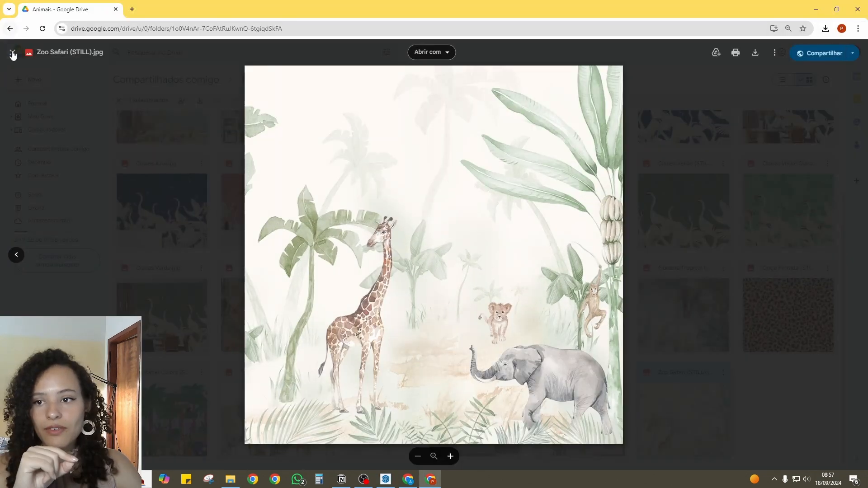
pyautogui.click(13, 53)
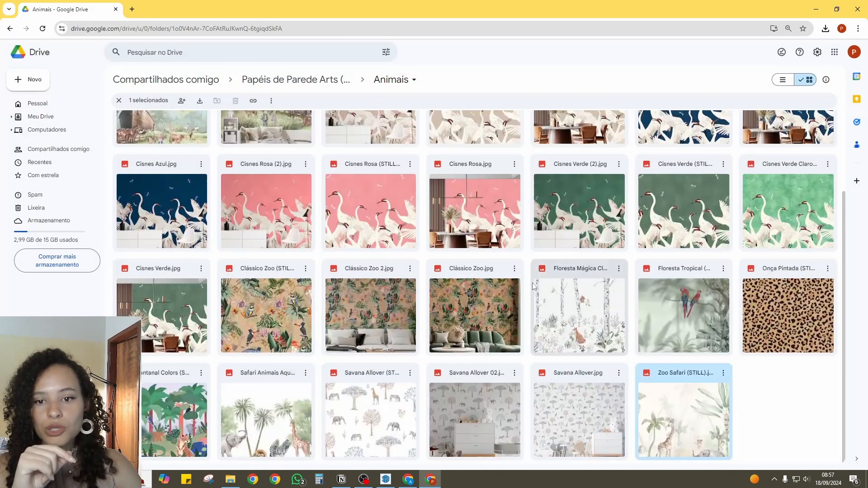
pyautogui.click(385, 479)
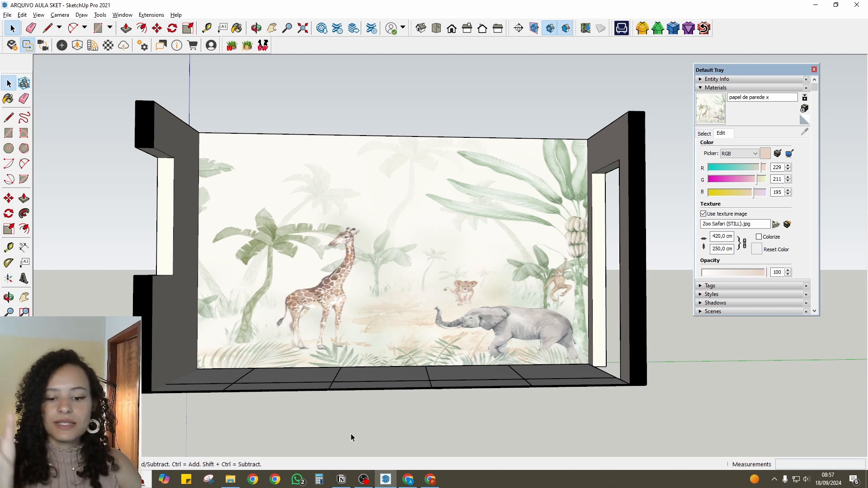
# - Switch to Google Drive in Chrome, open the Folhagem folder and preview Borboletas em Jardim Suspenso (STILL).jpg
pyautogui.click(430, 479)
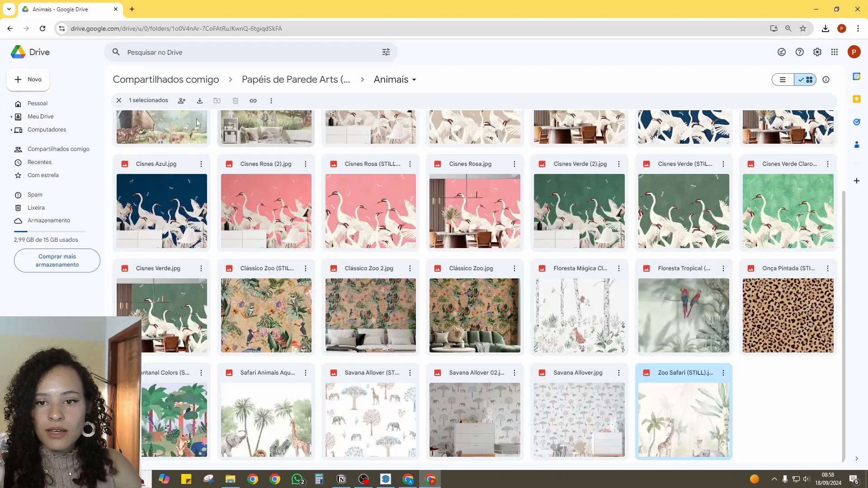
pyautogui.click(260, 81)
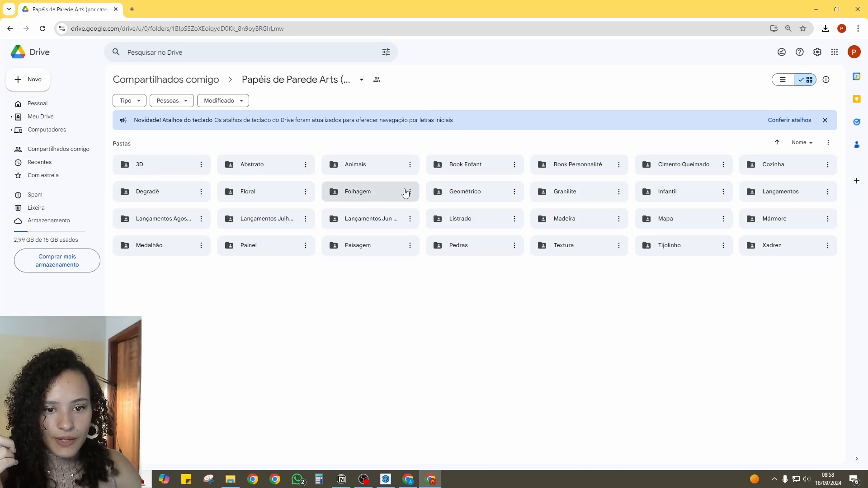
pyautogui.doubleClick(371, 201)
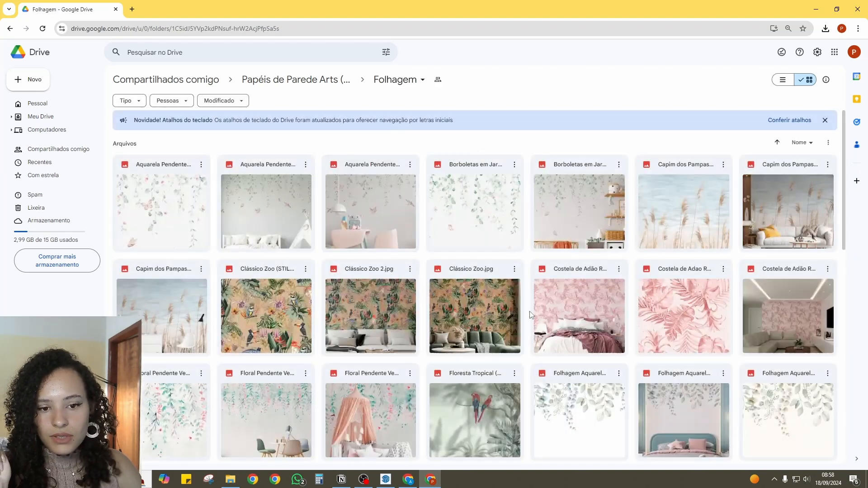
pyautogui.doubleClick(471, 212)
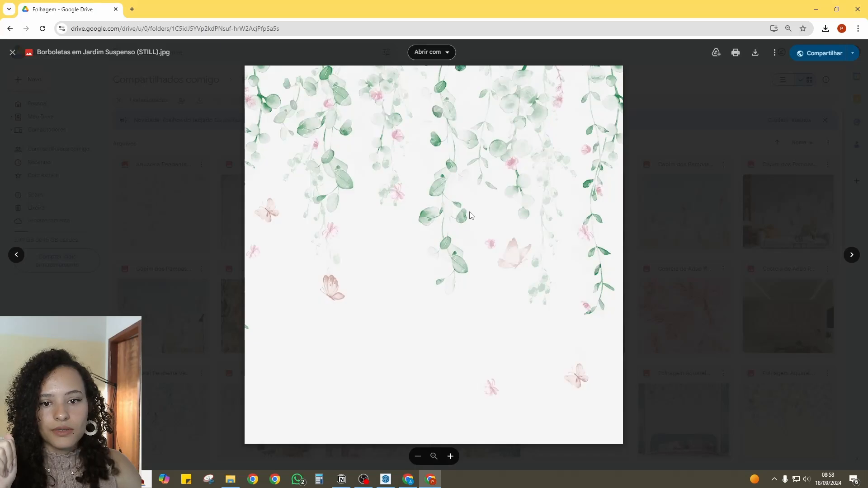
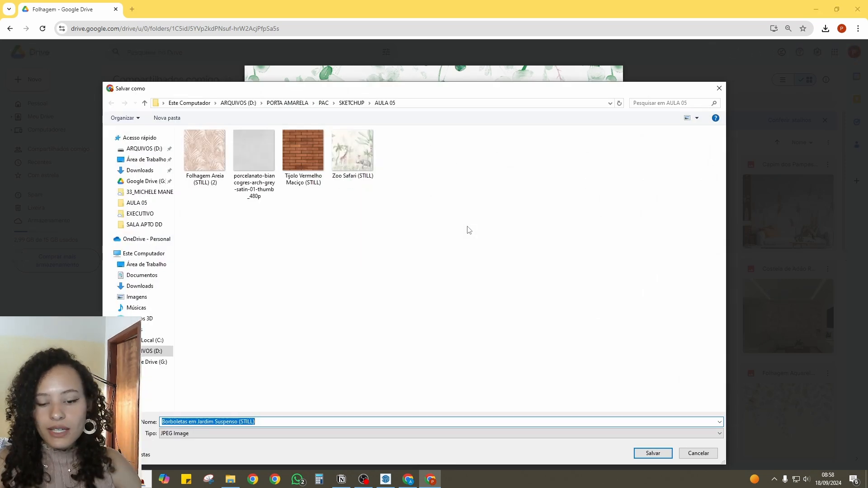
# - Save Borboletas em Jardim Suspenso (STILL).jpg to the AULA 05 folder and load it in SketchUp as the texture image of papel de parede x
pyautogui.click(659, 455)
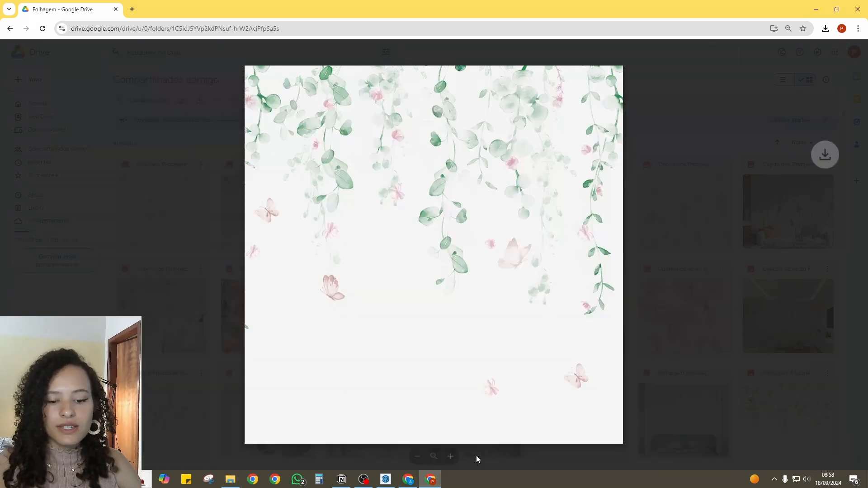
pyautogui.click(386, 479)
pyautogui.click(703, 213)
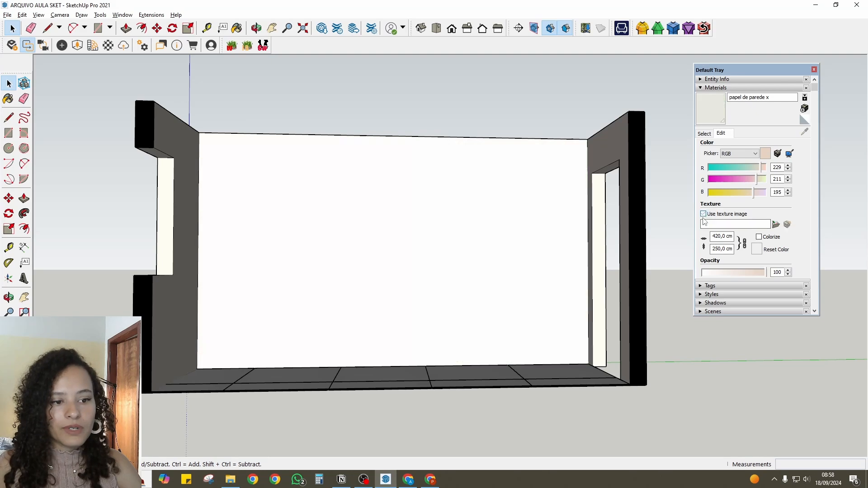
pyautogui.click(703, 213)
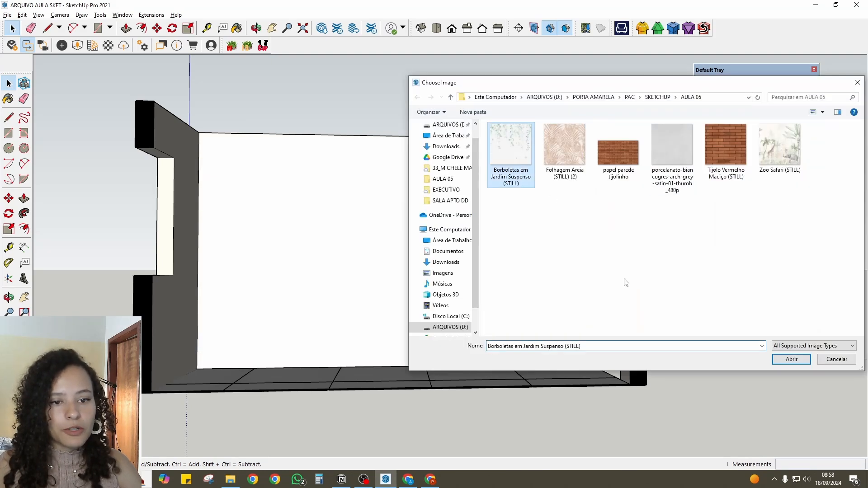
pyautogui.click(791, 361)
# - Inspect the butterfly mural on the back wall and compare it with the Borboletas em Jardim Suspenso images in Google Drive
pyautogui.moveTo(445, 251); pyautogui.dragTo(404, 263, button='middle')
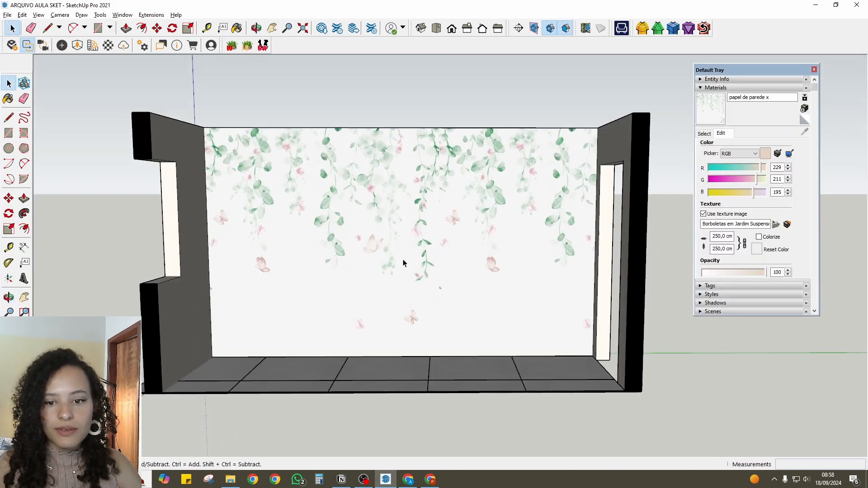
pyautogui.scroll(2, 372, 198)
pyautogui.moveTo(372, 197); pyautogui.dragTo(436, 372, button='middle')
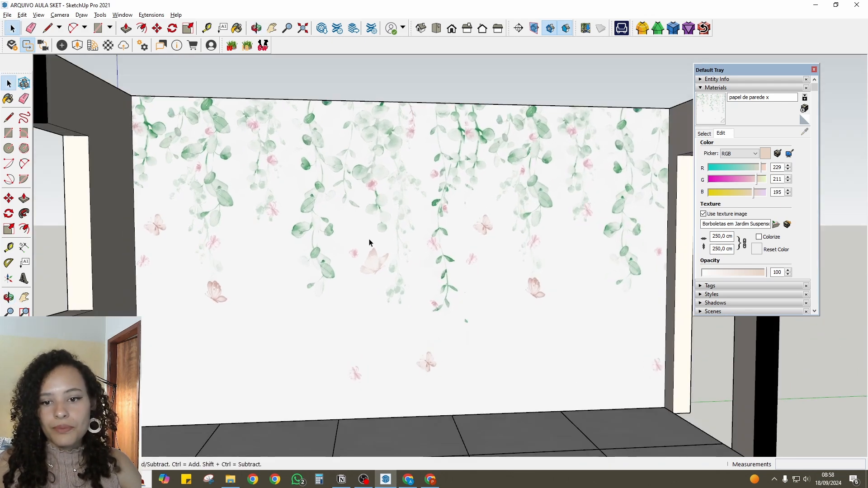
pyautogui.moveTo(368, 243); pyautogui.dragTo(547, 265, button='middle')
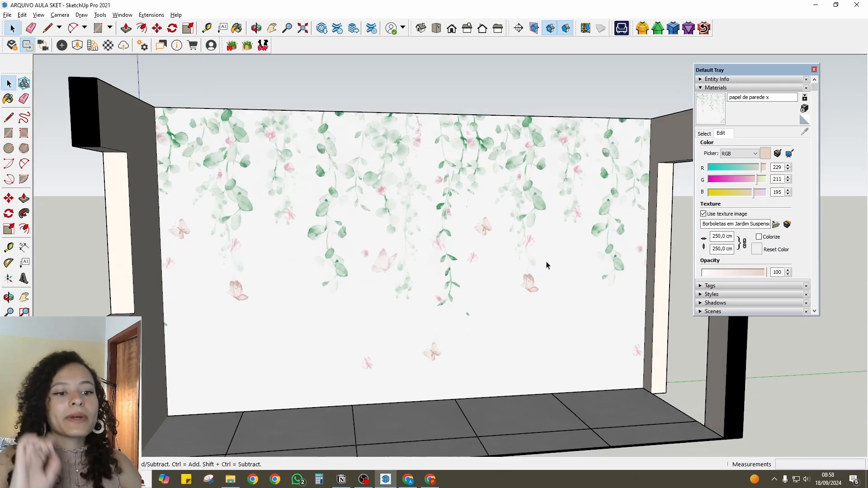
pyautogui.click(430, 479)
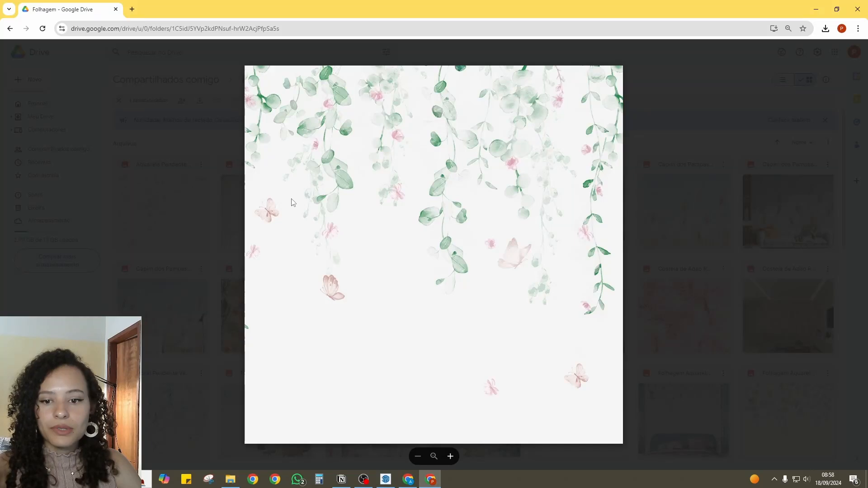
pyautogui.click(221, 138)
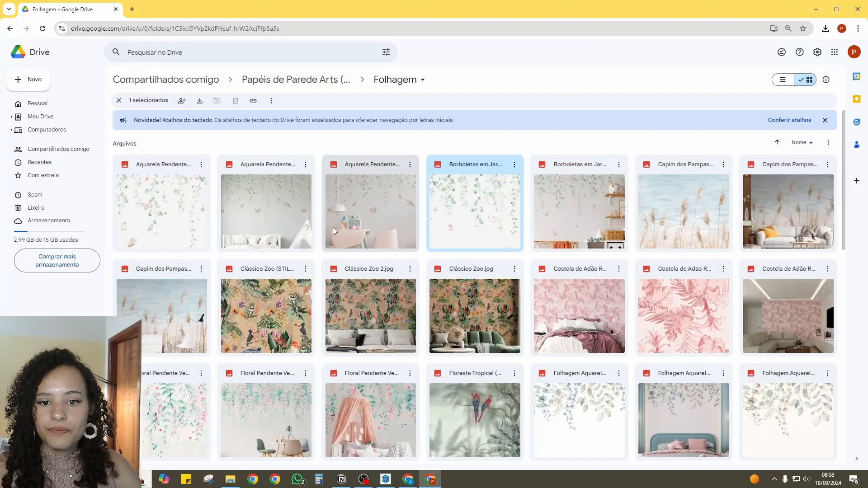
pyautogui.doubleClick(590, 228)
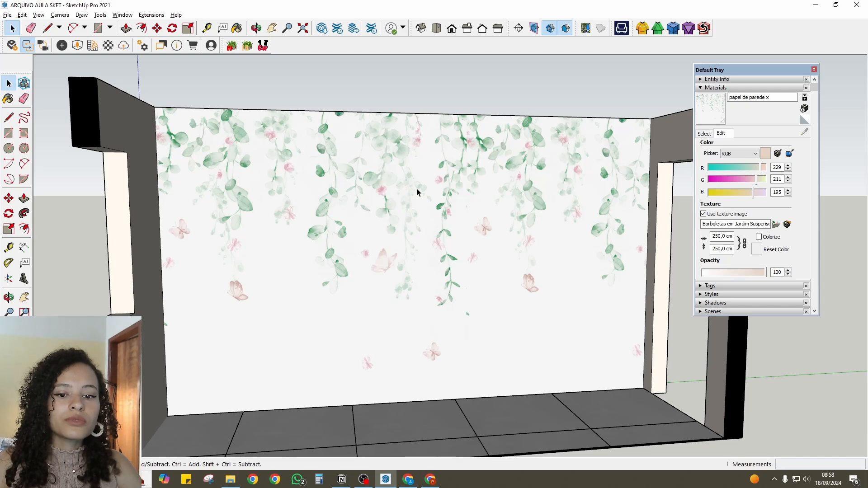
# - Scale the butterfly texture down on the back wall with its foliage starting at the wall's top edge, accept the position and deselect the wall
pyautogui.scroll(-3, 497, 248)
pyautogui.scroll(1, 486, 248)
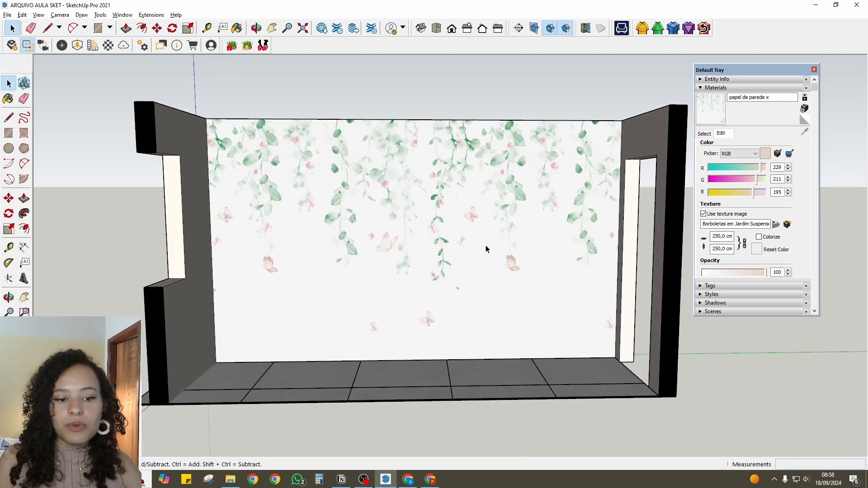
pyautogui.click(402, 193)
pyautogui.rightClick(404, 193)
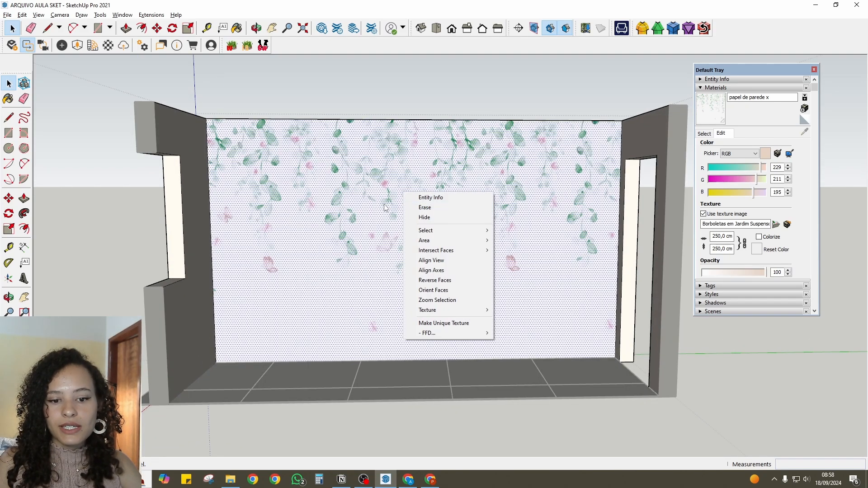
pyautogui.moveTo(457, 310)
pyautogui.click(506, 310)
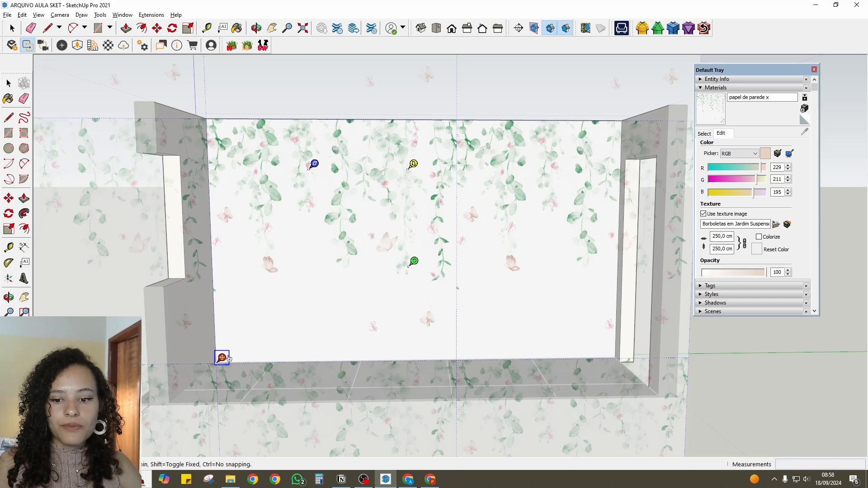
pyautogui.moveTo(219, 360)
pyautogui.mouseDown()
pyautogui.moveTo(230, 352)
pyautogui.moveTo(218, 360)
pyautogui.mouseUp()
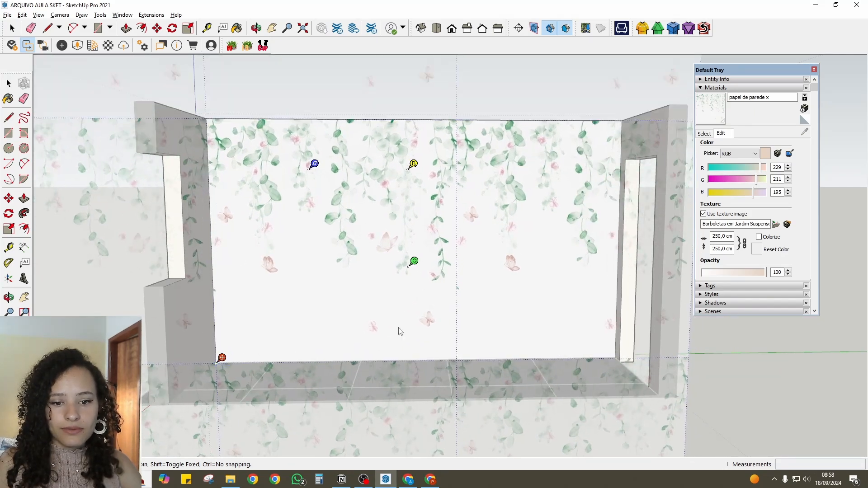
pyautogui.moveTo(413, 261); pyautogui.dragTo(363, 204)
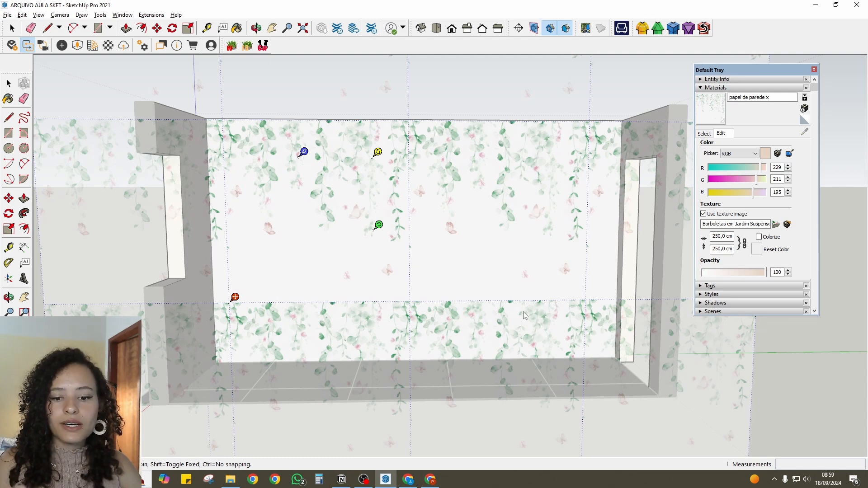
pyautogui.press('Return')
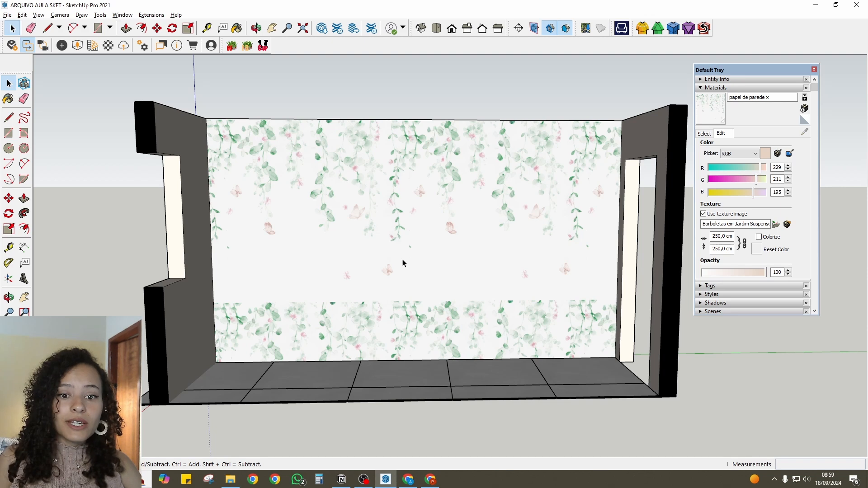
pyautogui.click(444, 251)
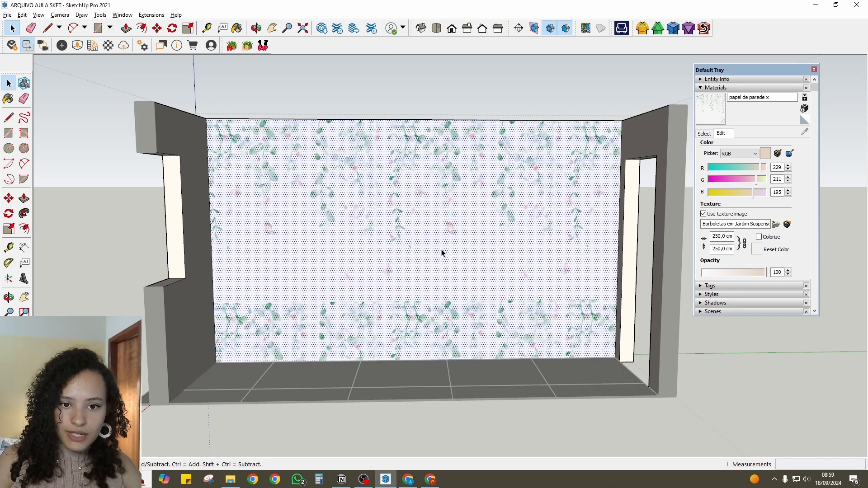
pyautogui.press('Escape')
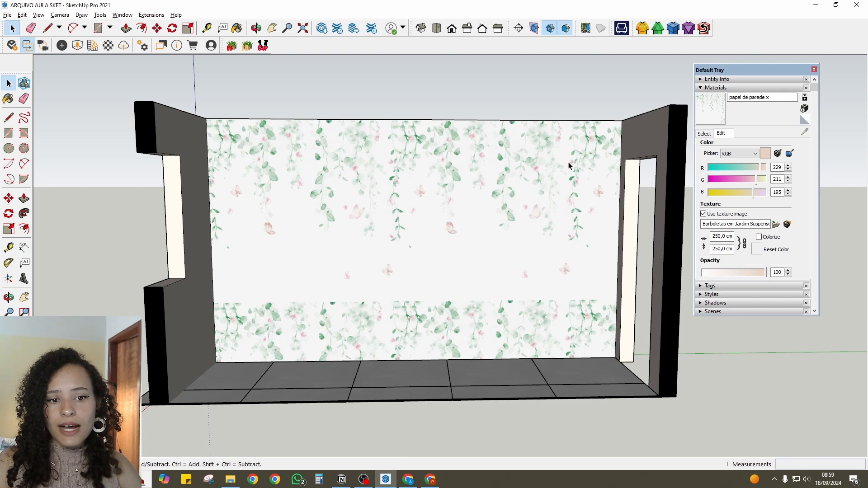
# - Place a horizontal guide across the back wall with Tape Measure, between the lowest butterflies and the repeated foliage, and dismiss the message notification
pyautogui.scroll(2, 379, 148)
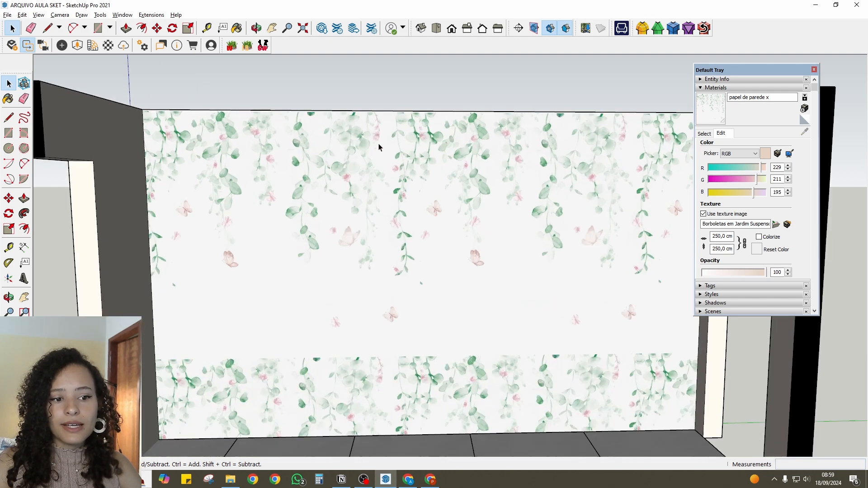
pyautogui.scroll(-1, 315, 266)
pyautogui.doubleClick(311, 254)
pyautogui.press('t')
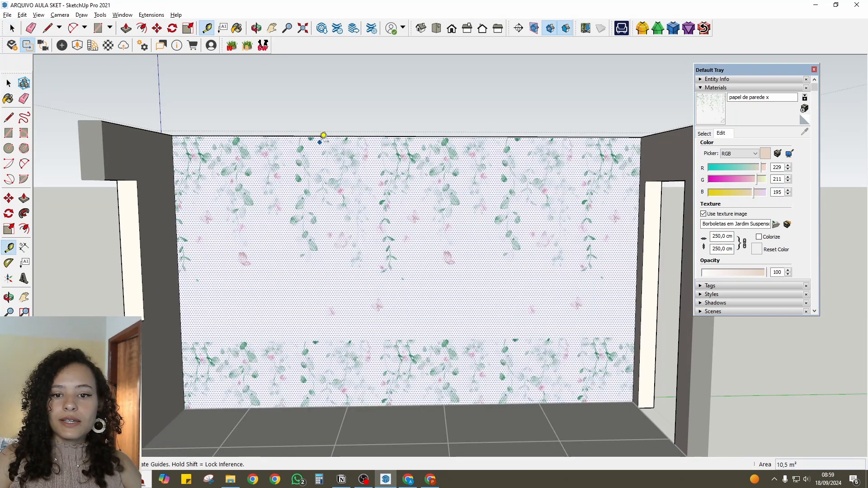
pyautogui.click(321, 136)
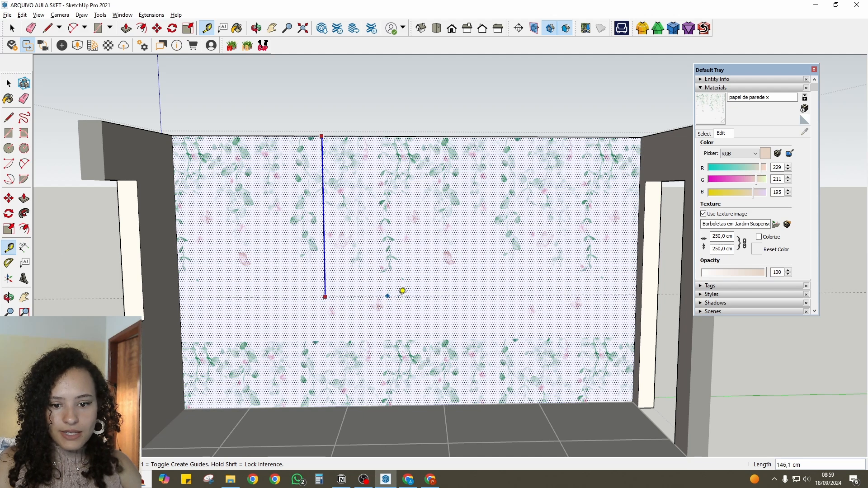
pyautogui.click(409, 324)
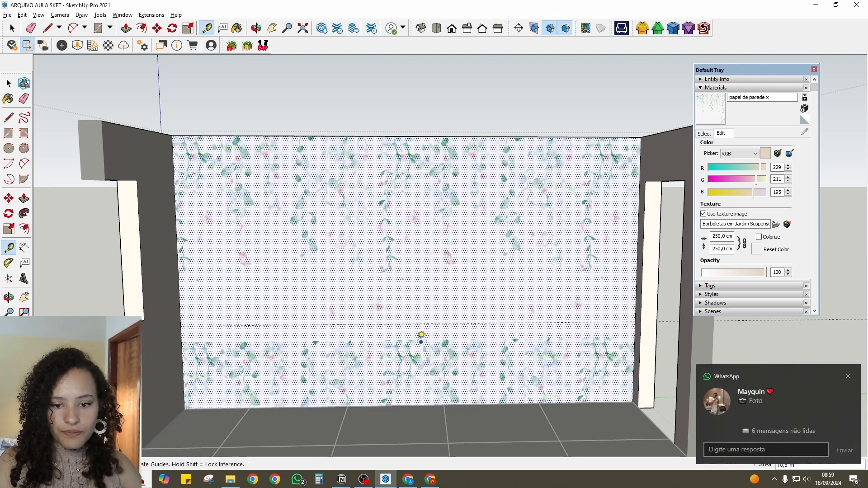
pyautogui.click(848, 377)
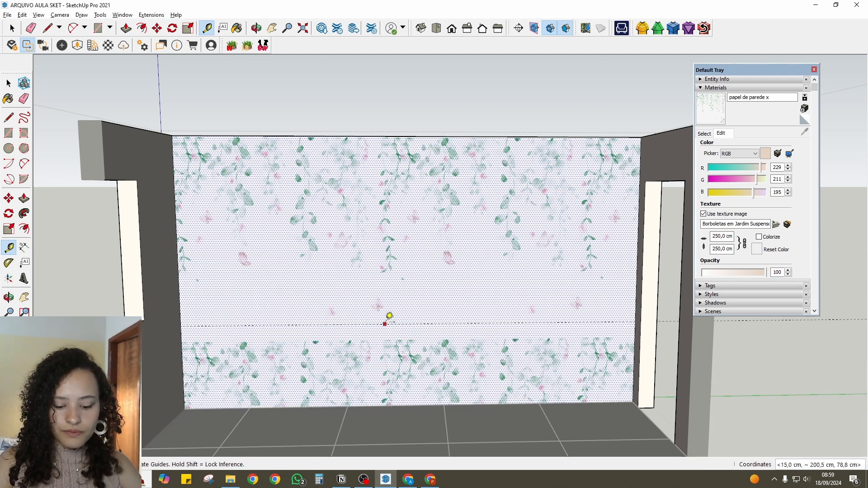
# - Draw a line about 420 cm long along the guide to split the back wall into two faces, checking each face by selecting it
pyautogui.press('l')
pyautogui.click(180, 325)
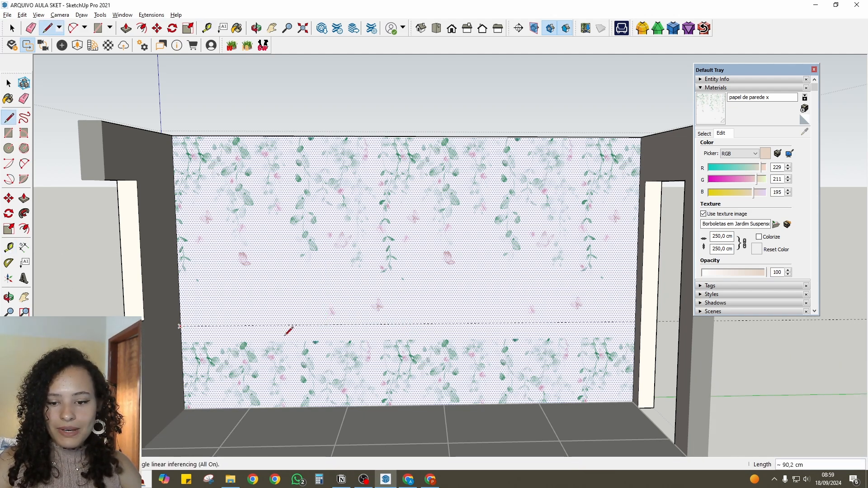
pyautogui.click(635, 320)
pyautogui.scroll(2, 502, 323)
pyautogui.press('space')
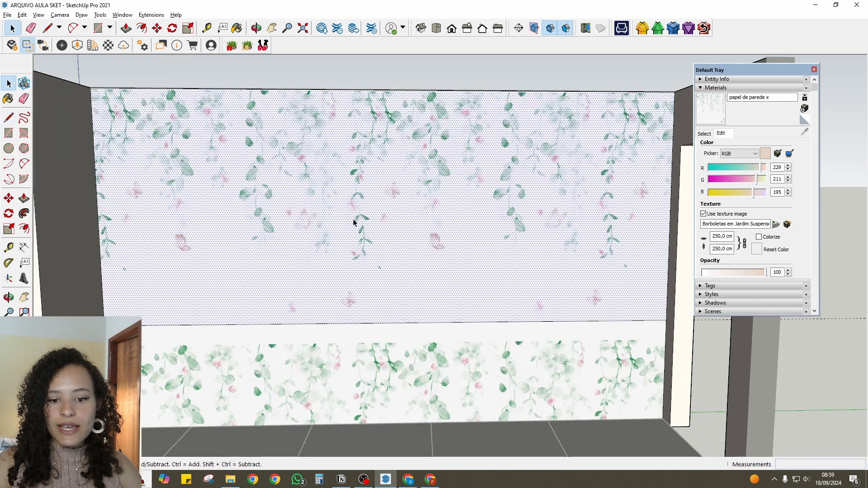
pyautogui.click(435, 363)
pyautogui.click(436, 238)
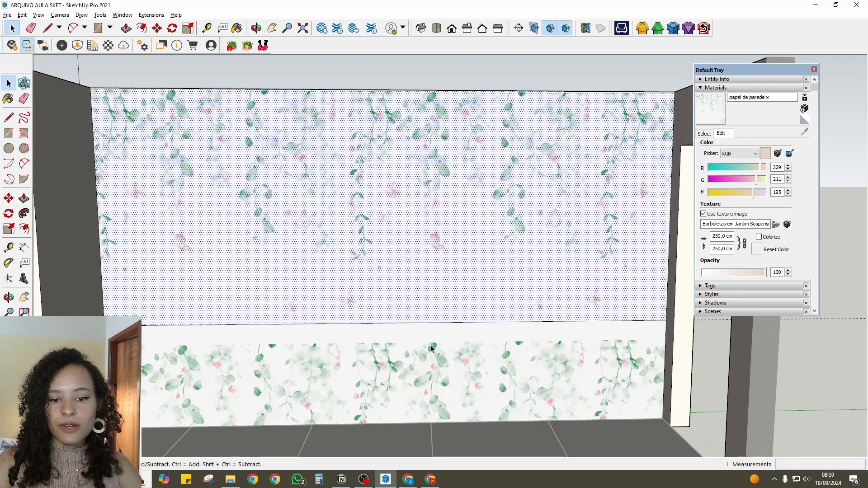
# - Enlarge and reposition the texture on the back wall's lower face so its plain background covers the whole strip, and accept the position
pyautogui.click(431, 349)
pyautogui.scroll(-2, 442, 257)
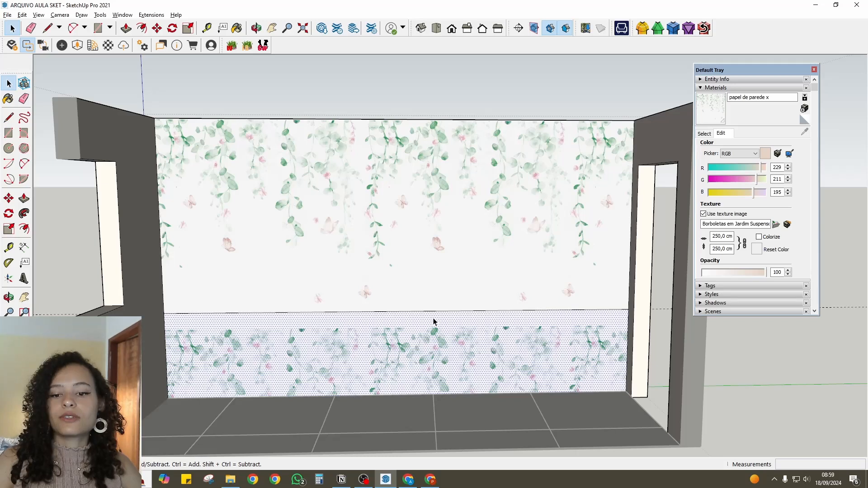
pyautogui.scroll(-1, 354, 225)
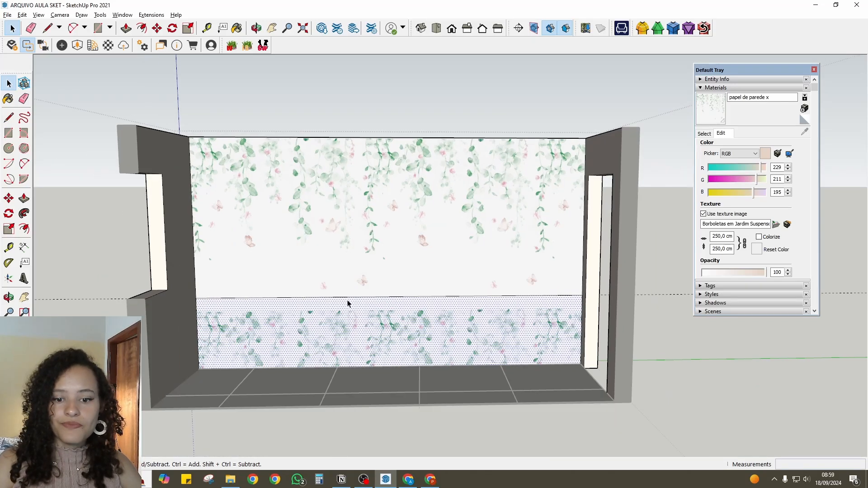
pyautogui.rightClick(346, 315)
pyautogui.moveTo(371, 428)
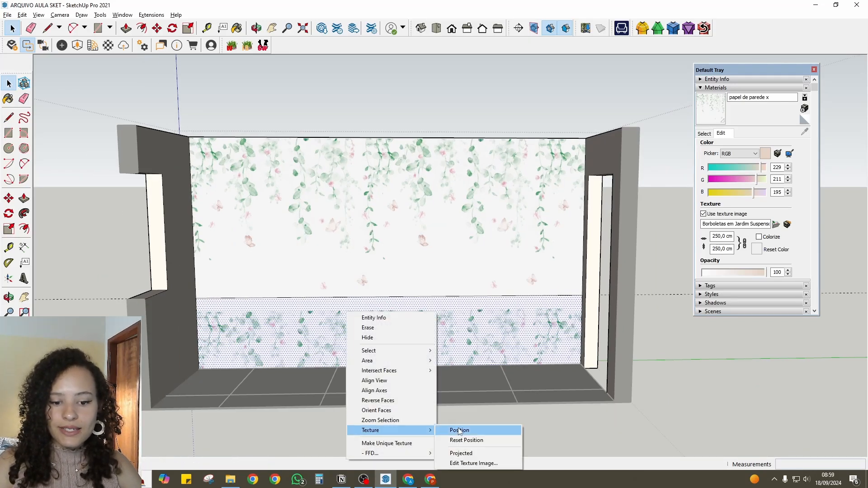
pyautogui.click(456, 430)
pyautogui.moveTo(408, 335); pyautogui.dragTo(412, 365)
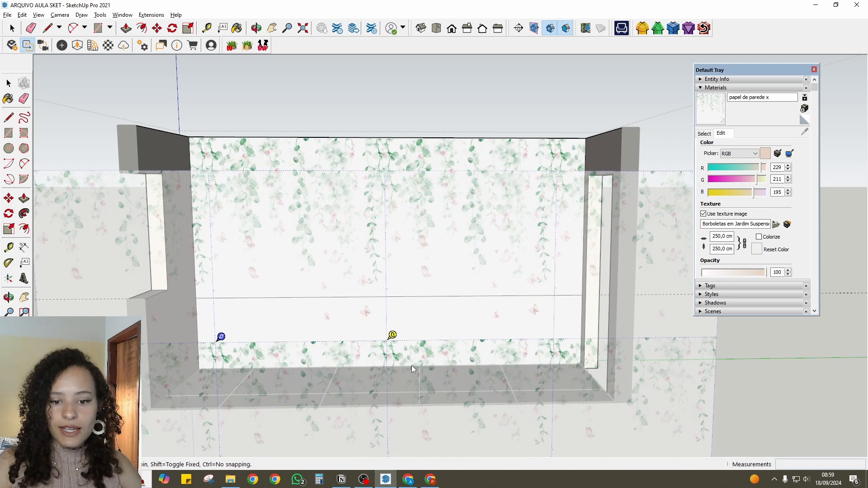
pyautogui.scroll(-2, 409, 319)
pyautogui.scroll(-2, 378, 347)
pyautogui.moveTo(341, 329); pyautogui.dragTo(348, 236)
pyautogui.moveTo(385, 344); pyautogui.dragTo(668, 337)
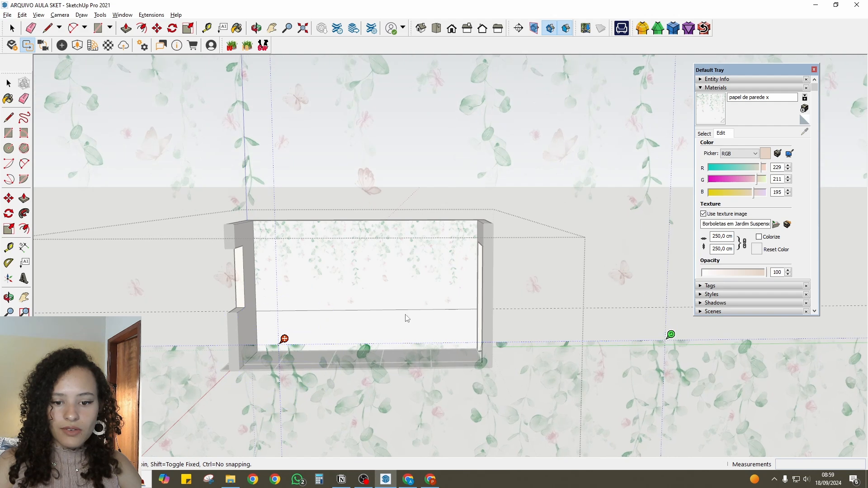
pyautogui.moveTo(407, 316); pyautogui.dragTo(378, 329)
pyautogui.click(405, 349)
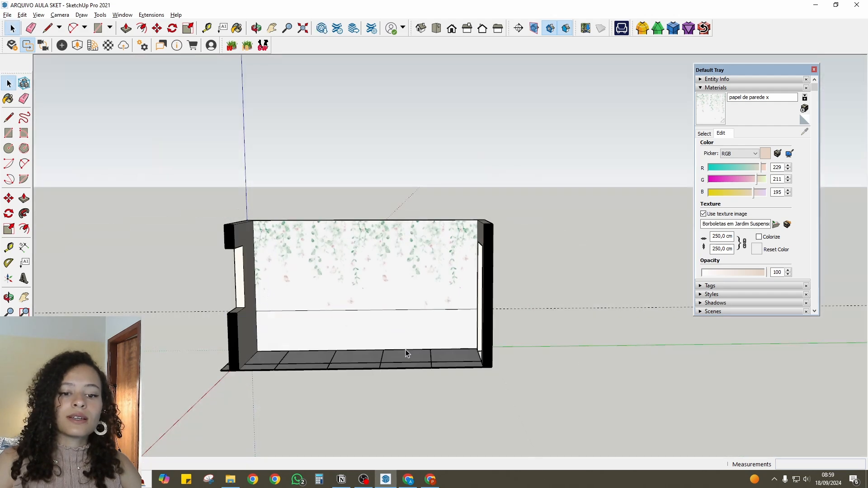
# - Examine the butterfly mural and the plain lower strip on the back wall, checking how the two faces blend along the dividing line
pyautogui.scroll(5, 348, 311)
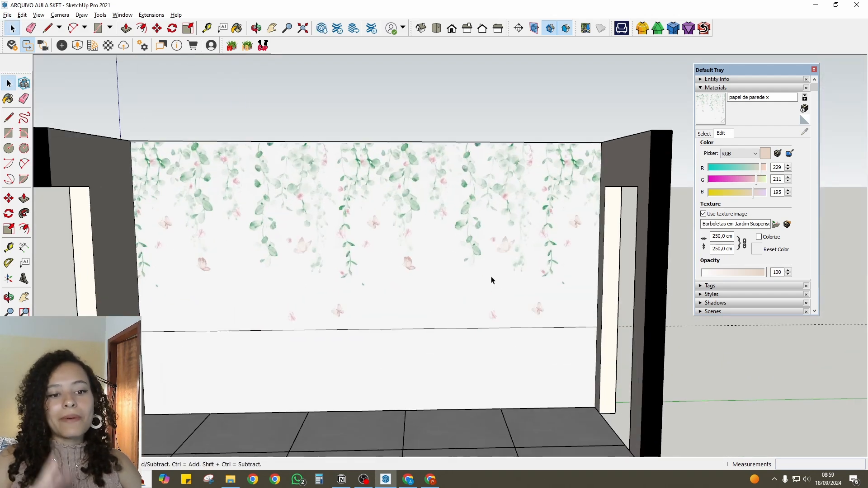
pyautogui.scroll(-2, 491, 280)
pyautogui.moveTo(403, 298); pyautogui.dragTo(420, 258, button='middle')
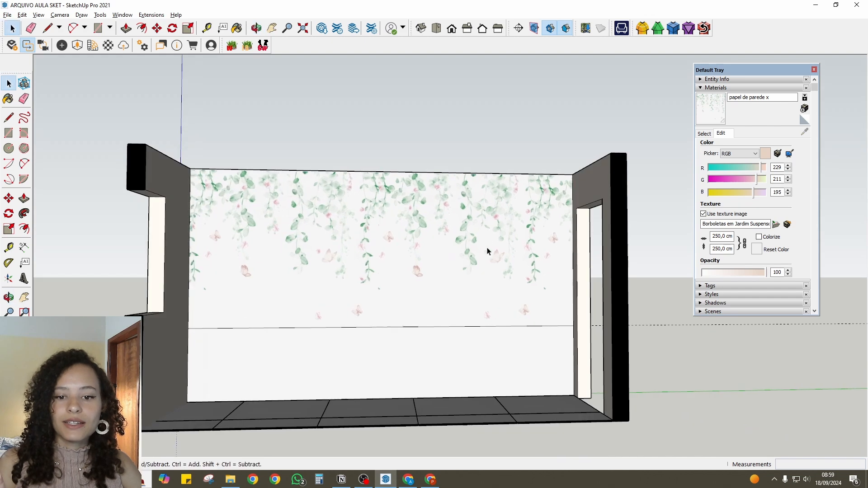
pyautogui.scroll(2, 280, 318)
pyautogui.moveTo(329, 218); pyautogui.dragTo(309, 318, button='middle')
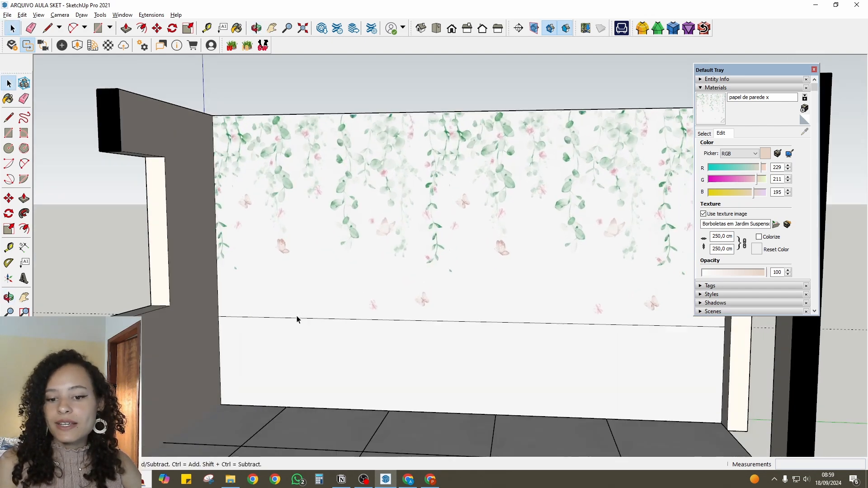
pyautogui.scroll(-3, 490, 314)
pyautogui.scroll(3, 501, 332)
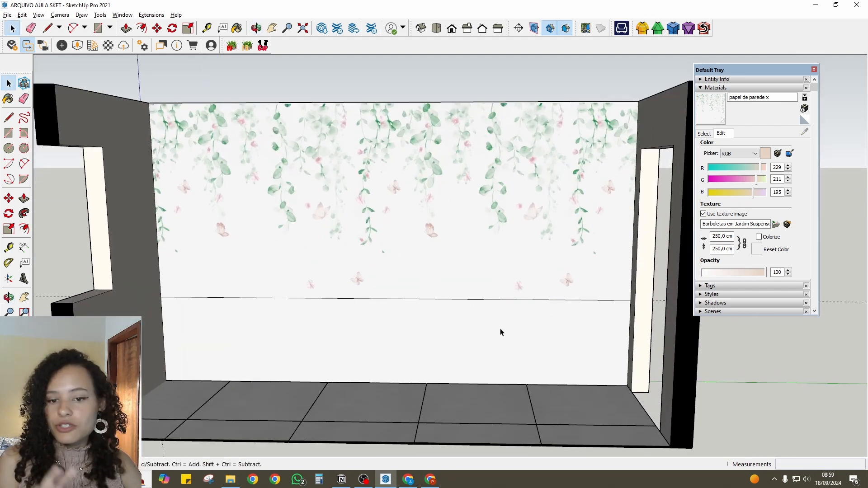
# - Paint the back wall's lower face with the solid colour 0002_MediumVioletRed from the model's materials
pyautogui.scroll(-3, 378, 285)
pyautogui.scroll(2, 388, 283)
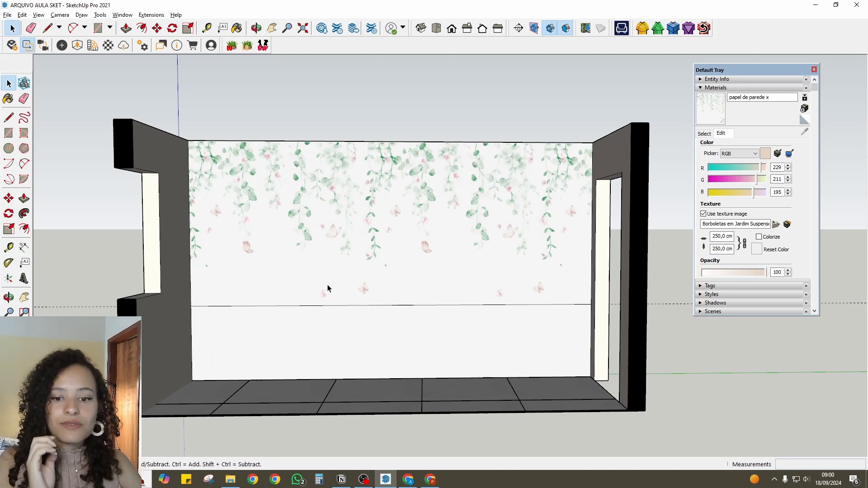
pyautogui.scroll(2, 379, 332)
pyautogui.scroll(-3, 481, 333)
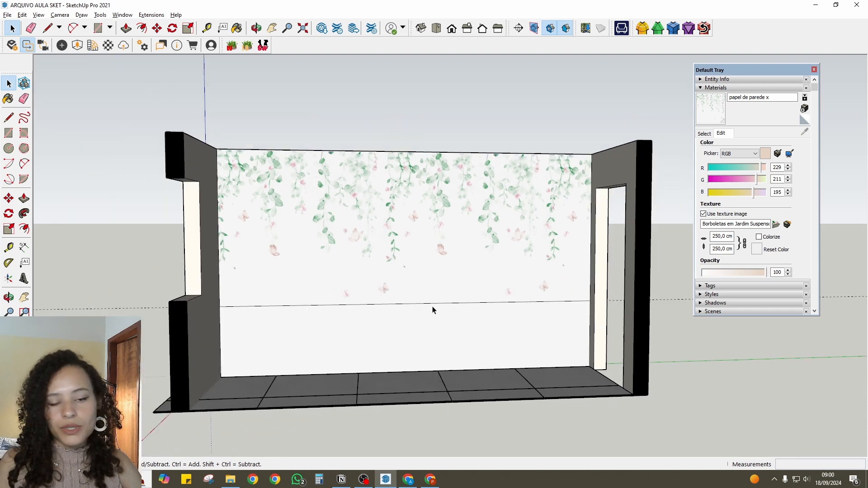
pyautogui.scroll(2, 432, 310)
pyautogui.click(485, 311)
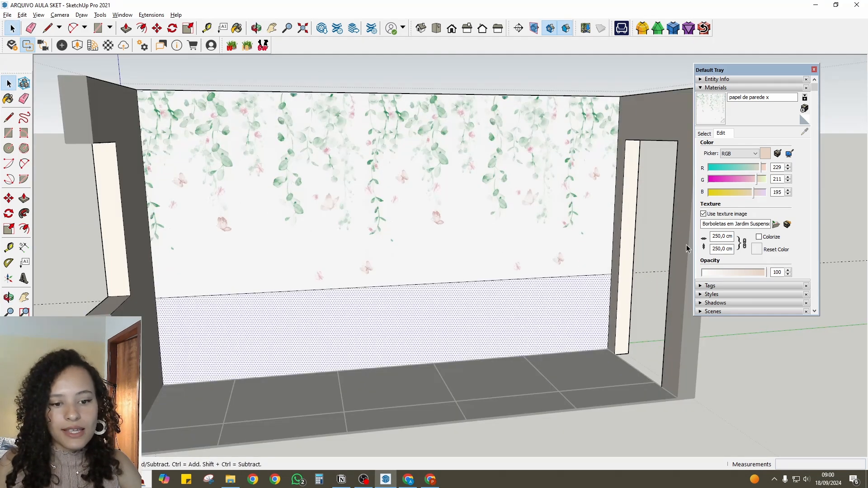
pyautogui.click(703, 134)
pyautogui.click(708, 164)
pyautogui.click(515, 335)
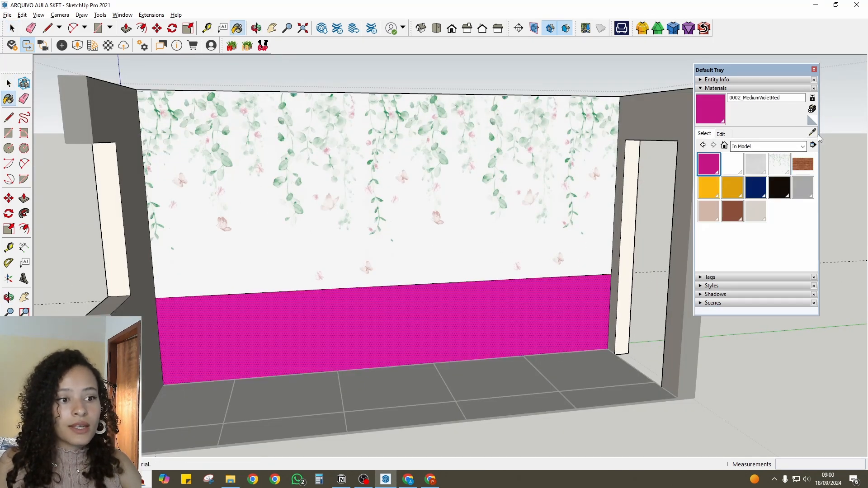
# - Match the 0002_MediumVioletRed material to the mural's plain background colour on screen and inspect the seam between the two wall faces
pyautogui.click(722, 134)
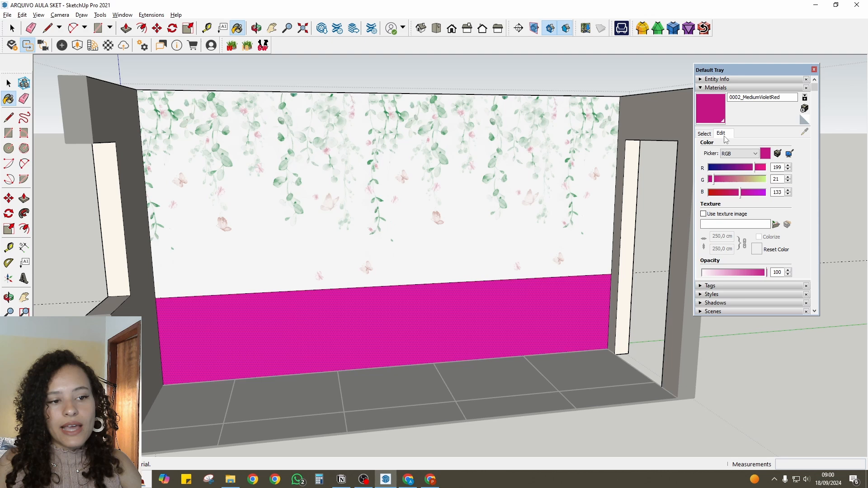
pyautogui.click(790, 154)
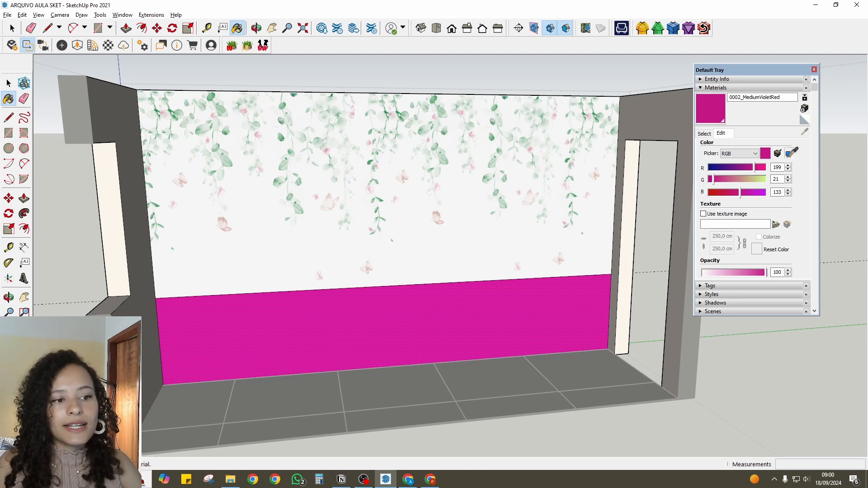
pyautogui.click(596, 260)
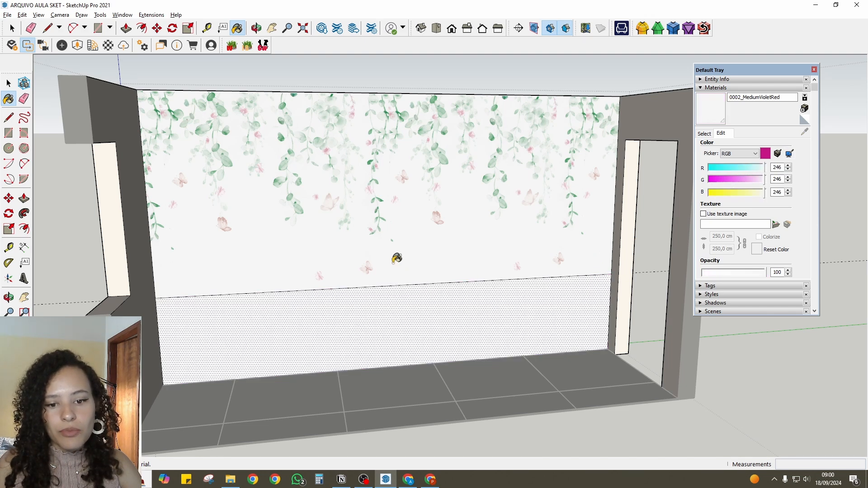
pyautogui.scroll(3, 388, 280)
pyautogui.scroll(5, 294, 302)
pyautogui.press('space')
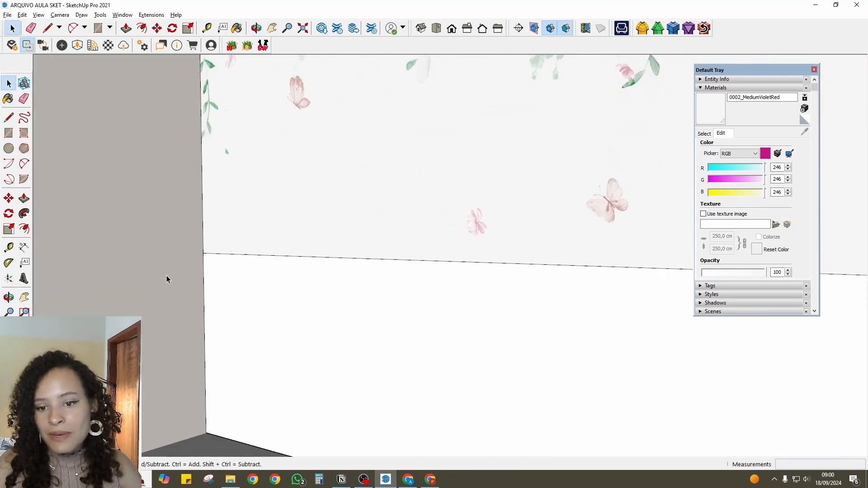
pyautogui.scroll(-5, 249, 288)
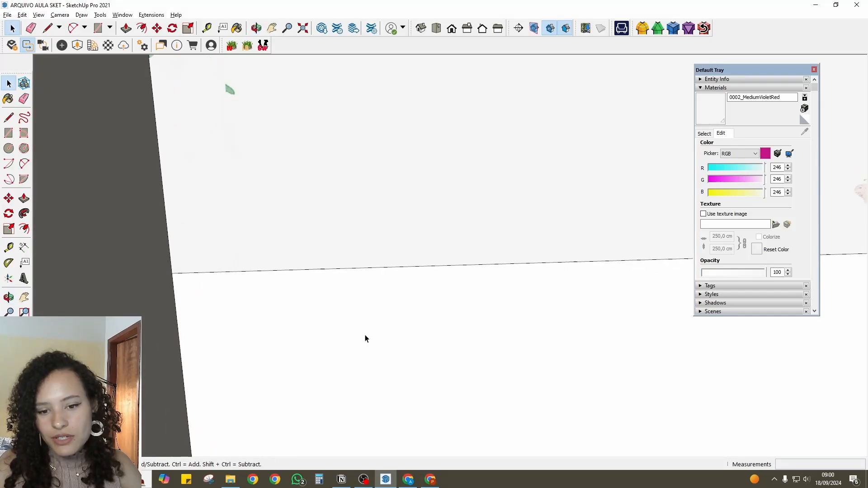
pyautogui.scroll(-8, 360, 310)
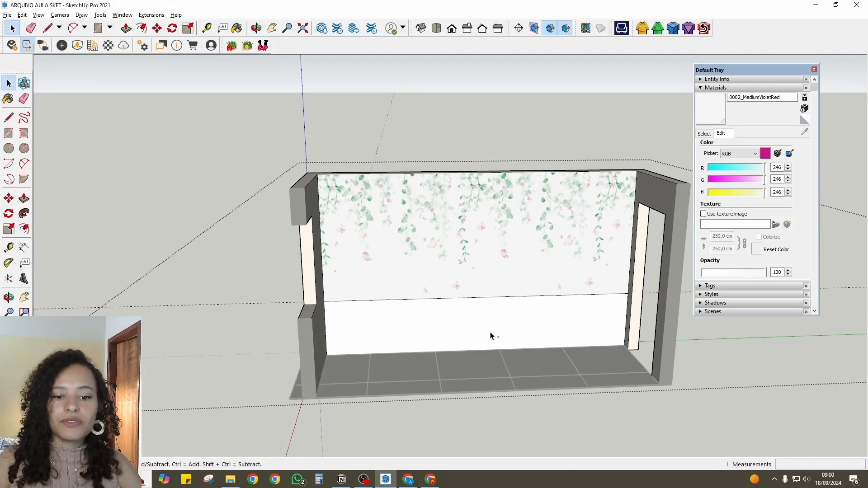
# - Undo the colour match, the solid paint and the earlier texture repositioning on the back wall's lower face
pyautogui.hotkey('ctrl', 'z')
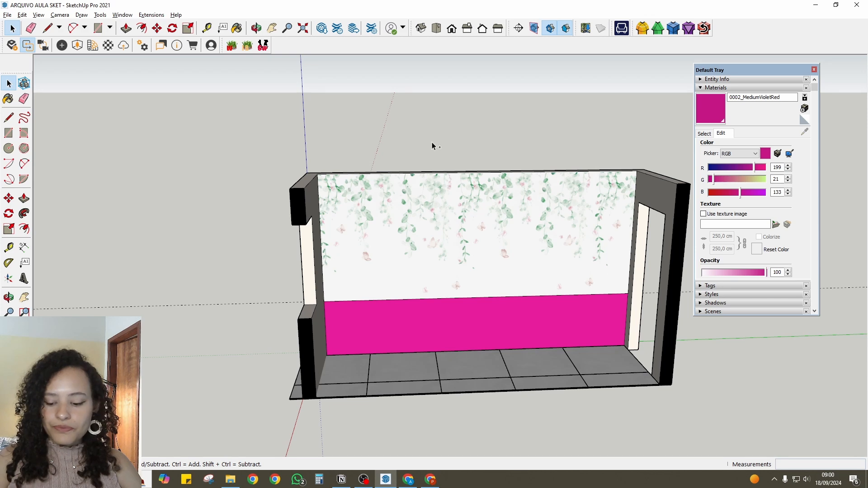
pyautogui.hotkey('ctrl', 'z')
pyautogui.scroll(-2, 443, 236)
pyautogui.scroll(1, 455, 323)
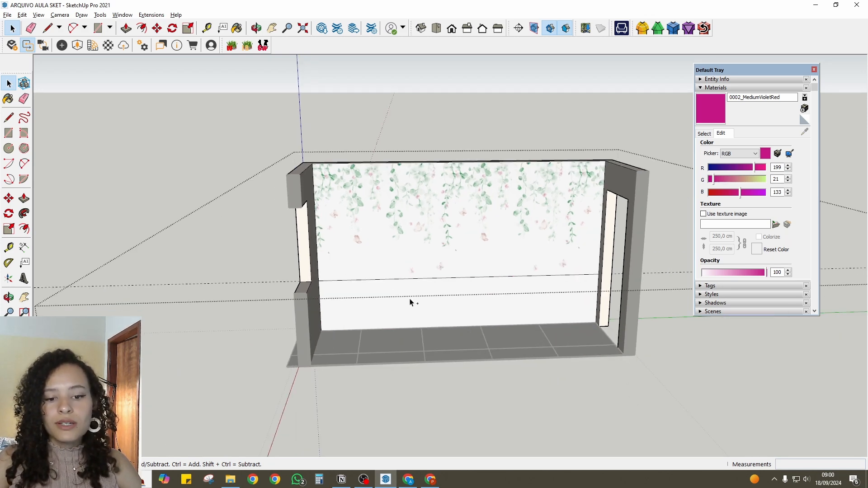
pyautogui.click(331, 111)
pyautogui.hotkey('ctrl', 'z')
pyautogui.hotkey('ctrl', 'z')
pyautogui.hotkey('ctrl', 'z')
pyautogui.hotkey('ctrl', 'z')
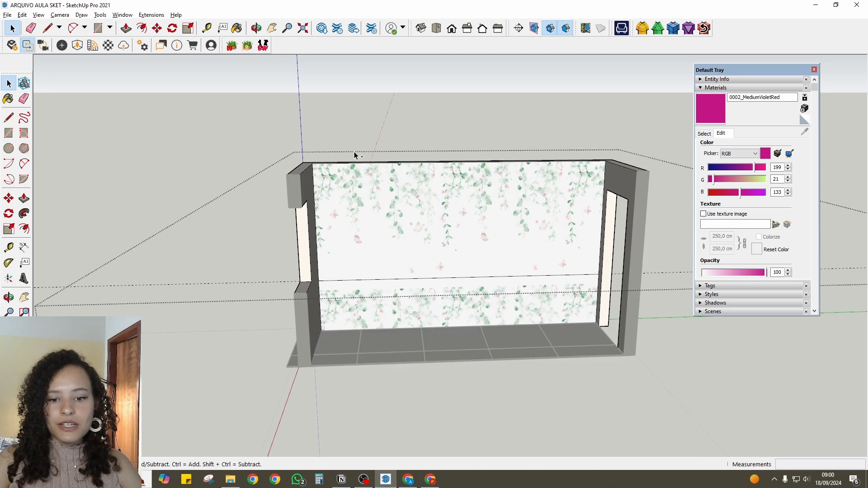
# - Reposition and enlarge the butterfly texture on the back wall's lower face so only its plain background fills the strip
pyautogui.scroll(3, 457, 290)
pyautogui.click(457, 266)
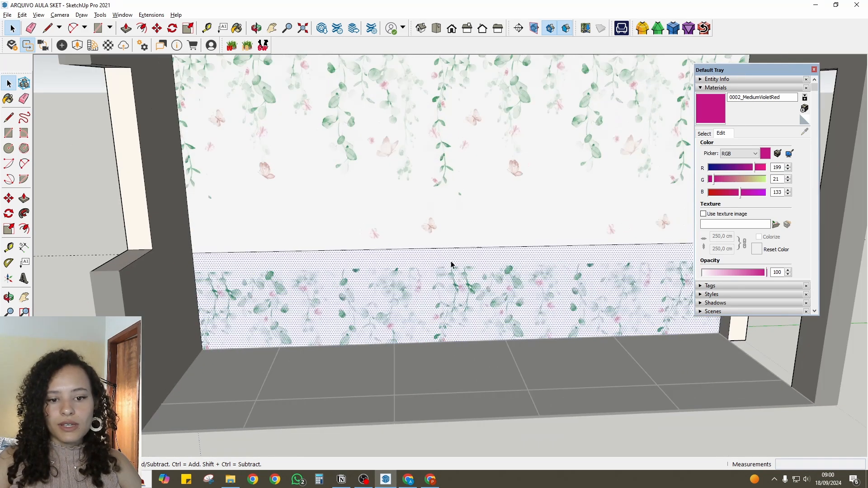
pyautogui.rightClick(420, 279)
pyautogui.moveTo(479, 393)
pyautogui.click(551, 393)
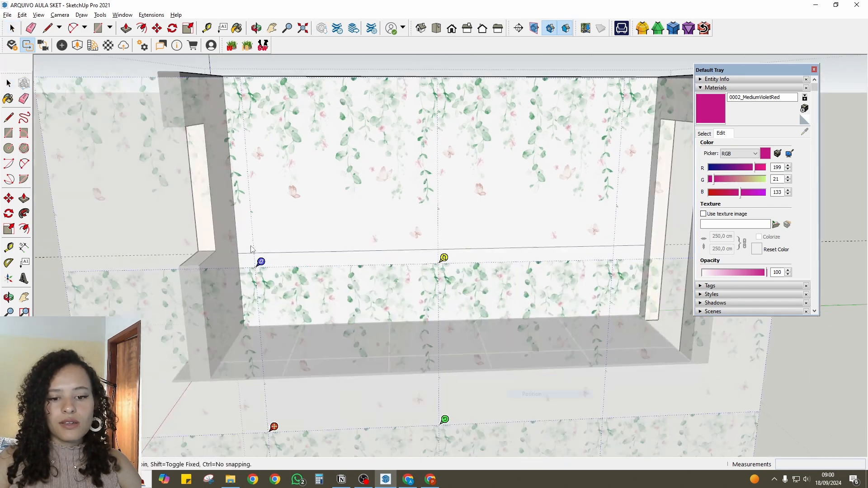
pyautogui.scroll(-3, 394, 372)
pyautogui.moveTo(378, 352); pyautogui.dragTo(491, 347)
pyautogui.moveTo(416, 323); pyautogui.dragTo(437, 283)
pyautogui.moveTo(494, 285); pyautogui.dragTo(655, 280)
pyautogui.moveTo(403, 265)
pyautogui.mouseDown()
pyautogui.moveTo(385, 253)
pyautogui.moveTo(396, 254)
pyautogui.moveTo(390, 265)
pyautogui.mouseUp()
pyautogui.click(420, 298)
pyautogui.scroll(6, 295, 252)
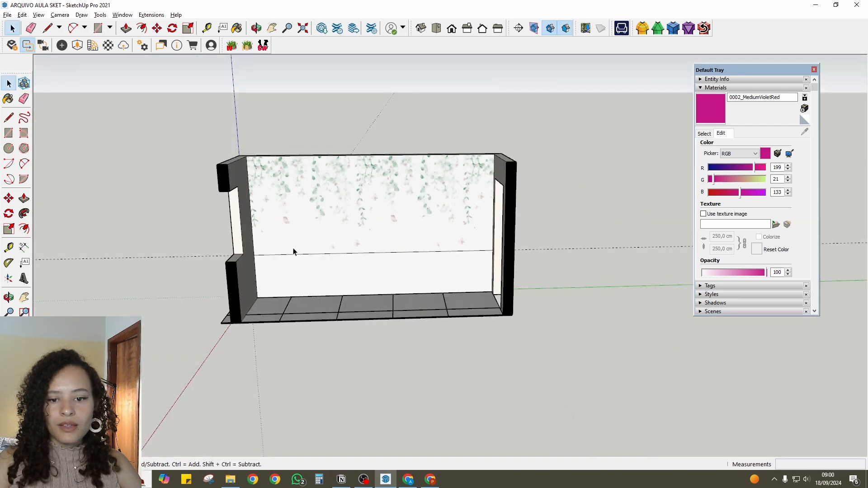
# - Examine the back wall from several angles, checking how the mural meets the plain lower strip along the dividing line
pyautogui.moveTo(317, 218); pyautogui.dragTo(200, 167, button='middle')
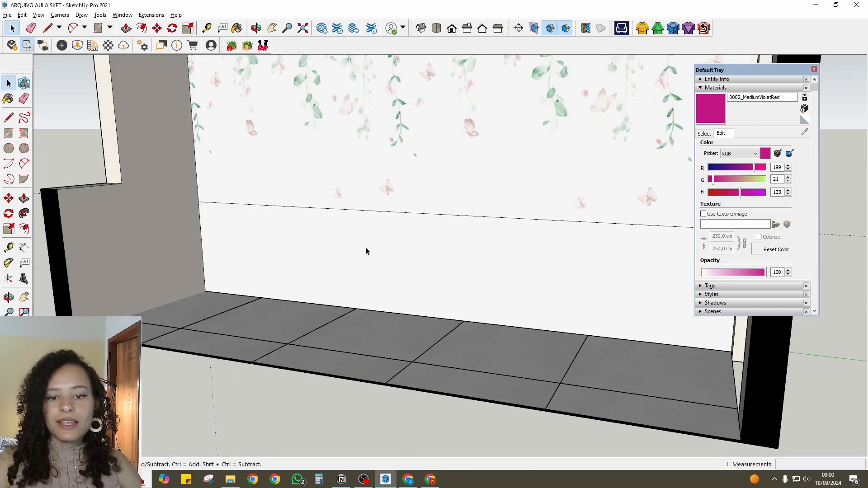
pyautogui.scroll(-3, 390, 336)
pyautogui.moveTo(390, 336); pyautogui.dragTo(452, 357, button='middle')
pyautogui.scroll(2, 452, 357)
pyautogui.scroll(-3, 452, 357)
pyautogui.moveTo(520, 325); pyautogui.dragTo(519, 296, button='middle')
pyautogui.scroll(4, 310, 351)
pyautogui.scroll(-3, 310, 351)
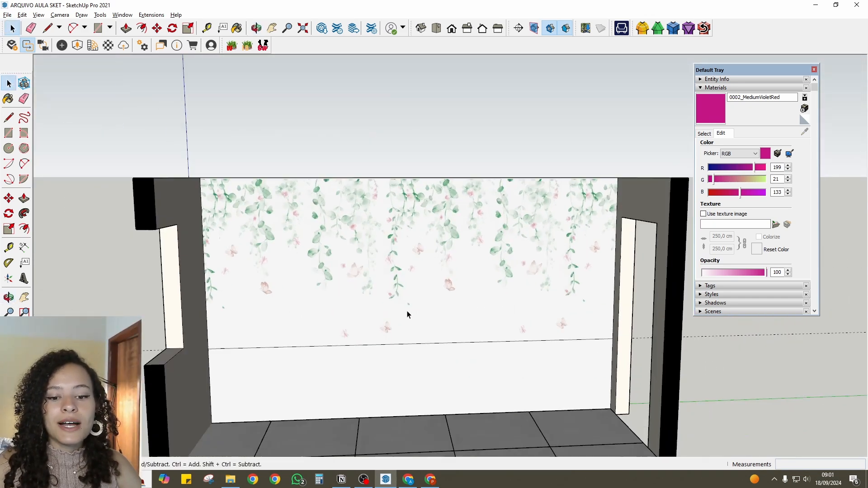
pyautogui.scroll(-3, 335, 316)
pyautogui.scroll(5, 337, 219)
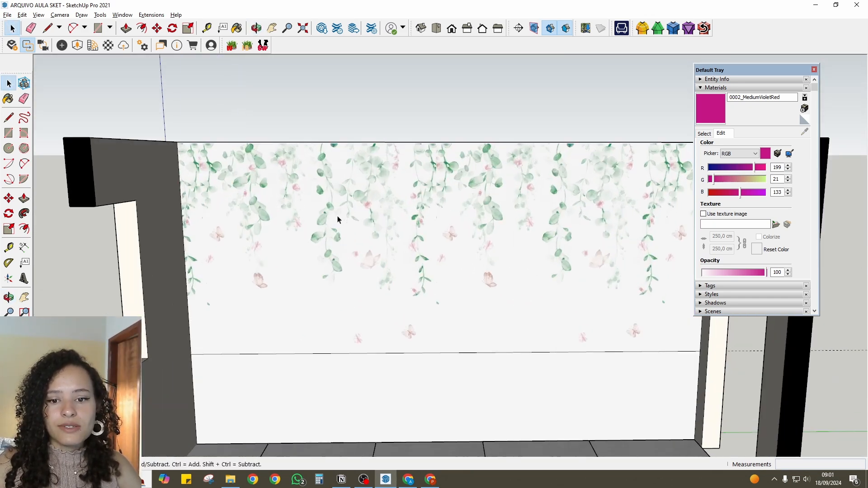
# - Start positioning the texture on the back wall's upper face, placing the red pin at its upper-left corner and the green pin along its top edge
pyautogui.scroll(-3, 357, 221)
pyautogui.click(341, 226)
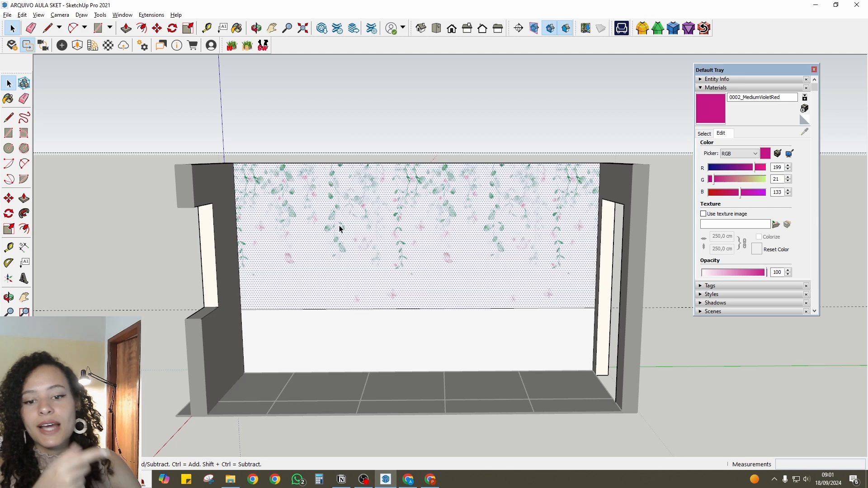
pyautogui.rightClick(340, 226)
pyautogui.moveTo(389, 344)
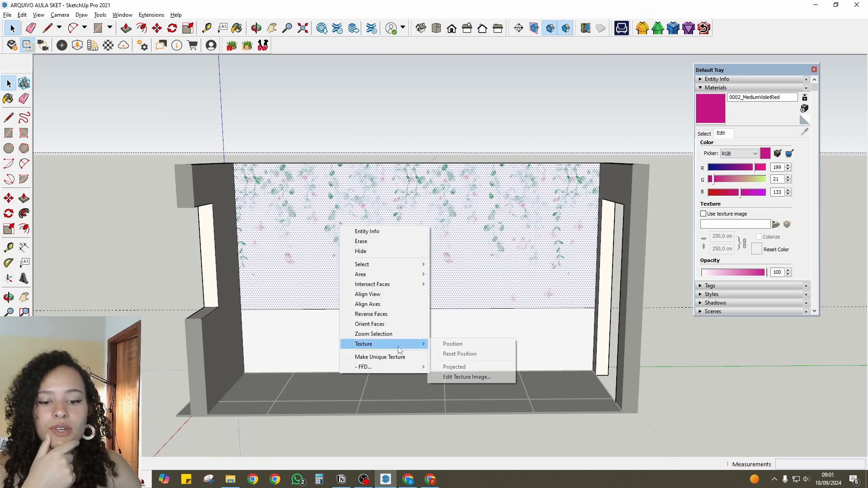
pyautogui.click(470, 342)
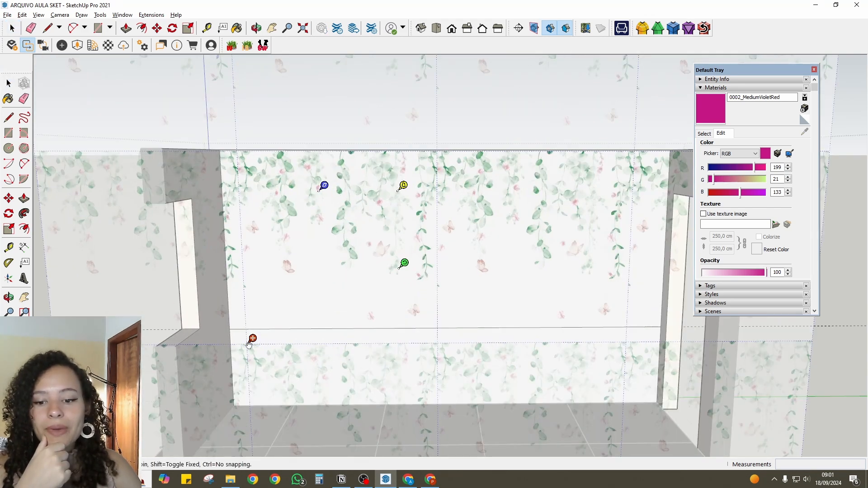
pyautogui.click(252, 338)
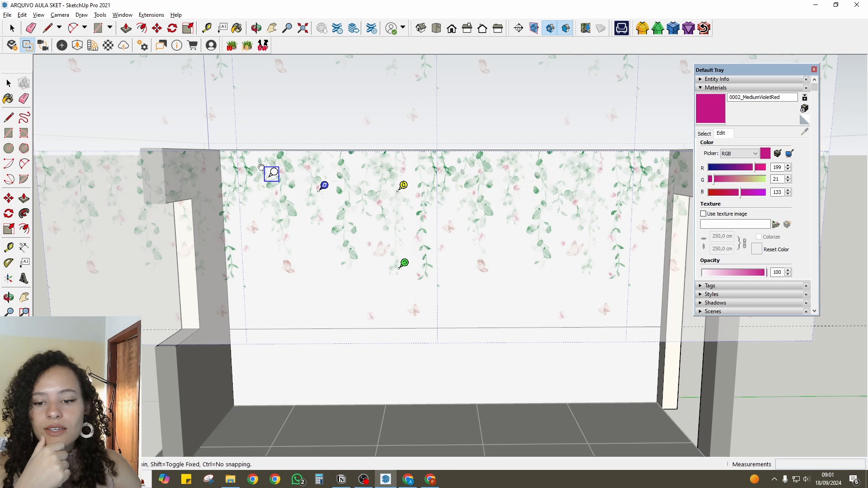
pyautogui.click(226, 145)
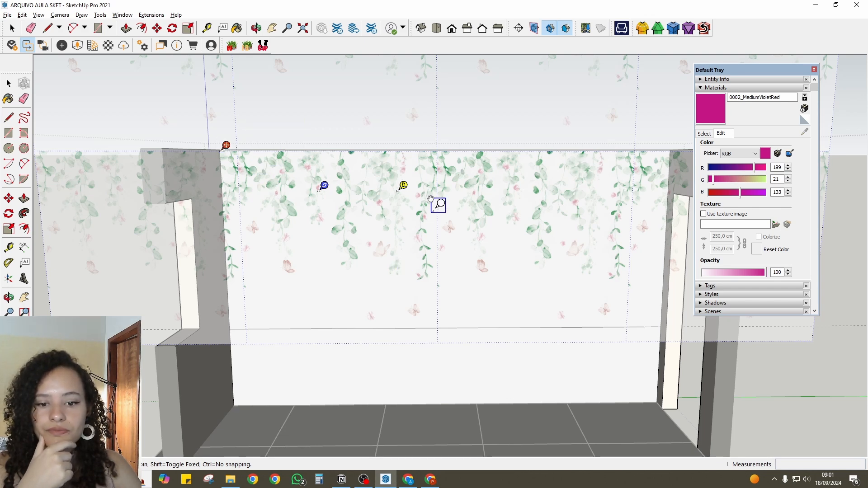
pyautogui.click(398, 145)
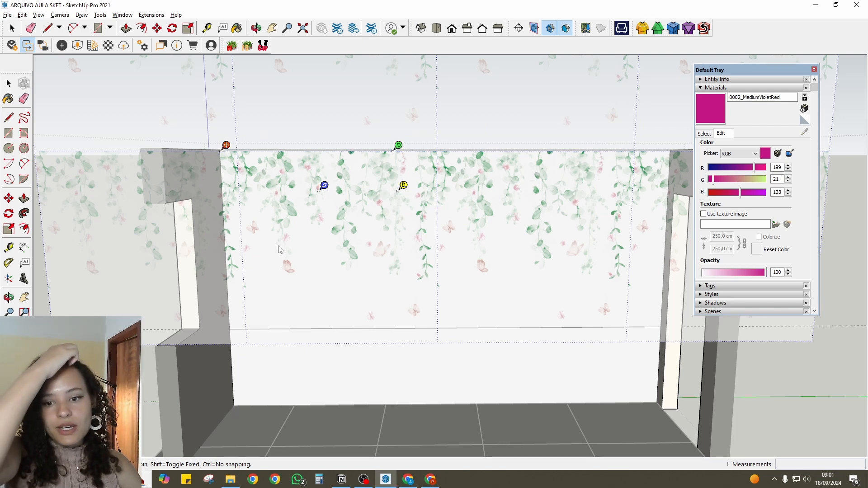
# - Align the upper face's mural texture with the wall's upper-left corner, scale it down slightly and accept the position
pyautogui.moveTo(221, 149)
pyautogui.mouseDown()
pyautogui.moveTo(228, 156)
pyautogui.moveTo(220, 148)
pyautogui.mouseUp()
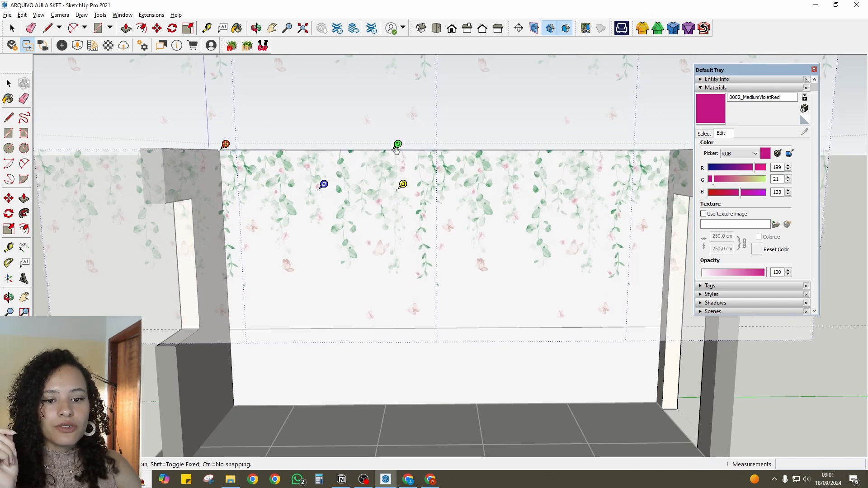
pyautogui.moveTo(396, 151); pyautogui.dragTo(352, 149)
pyautogui.scroll(-2, 415, 235)
pyautogui.press('Return')
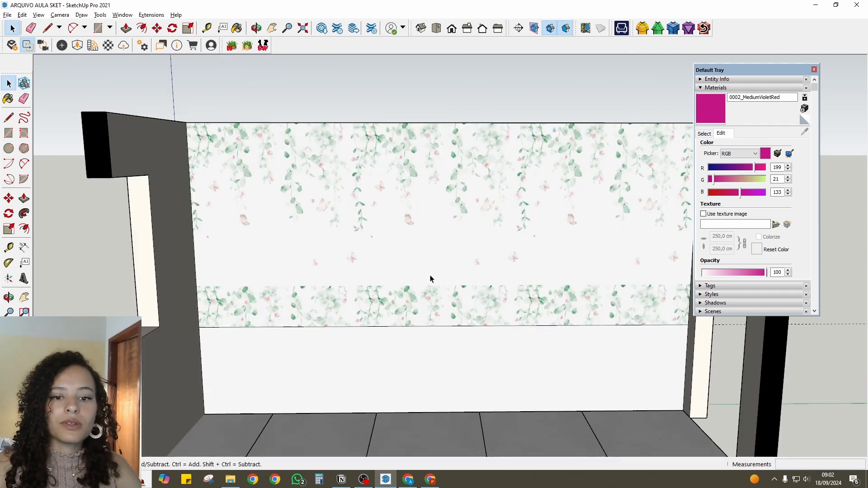
# - Draw a line across the back wall's upper face, between the lowest butterflies and the repeated foliage, from one side edge to the other
pyautogui.scroll(2, 430, 276)
pyautogui.scroll(-3, 430, 276)
pyautogui.moveTo(431, 276); pyautogui.dragTo(552, 221, button='middle')
pyautogui.scroll(-2, 411, 271)
pyautogui.click(443, 258)
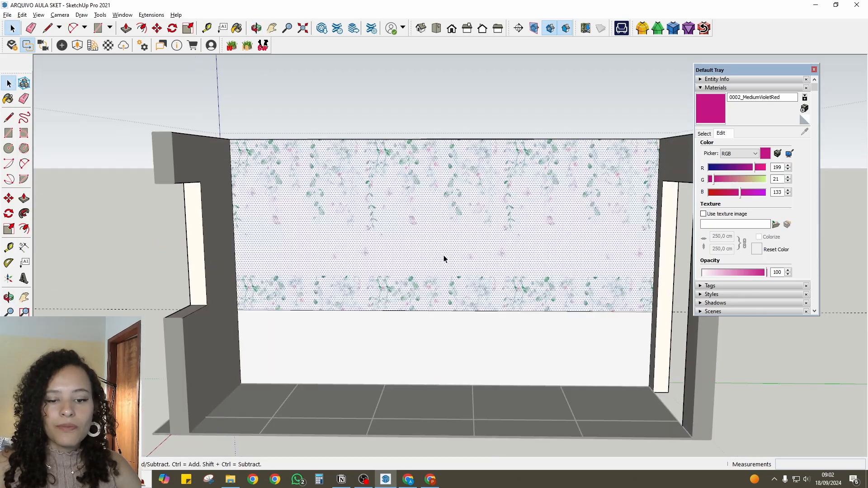
pyautogui.scroll(2, 423, 267)
pyautogui.press('l')
pyautogui.scroll(2, 276, 289)
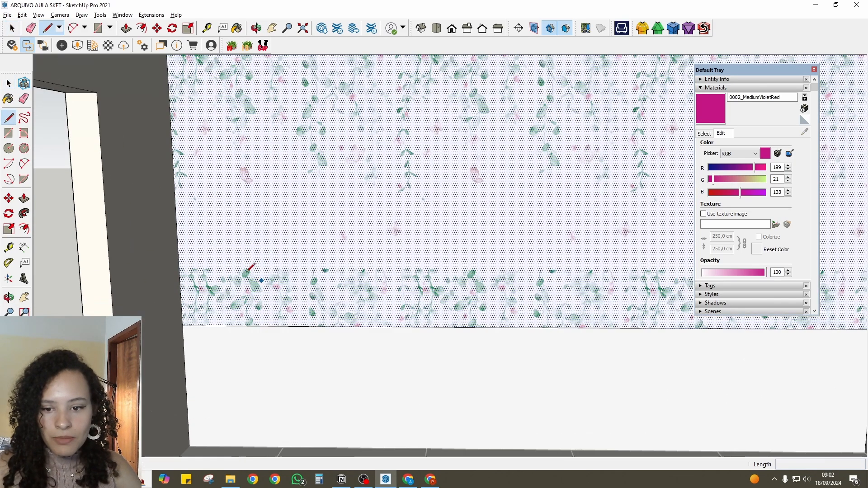
pyautogui.scroll(-4, 321, 260)
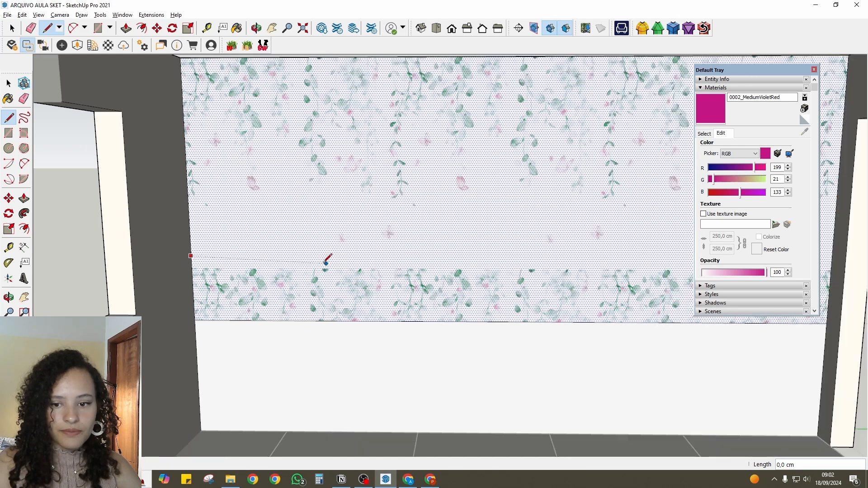
pyautogui.scroll(4, 633, 265)
pyautogui.scroll(-2, 672, 253)
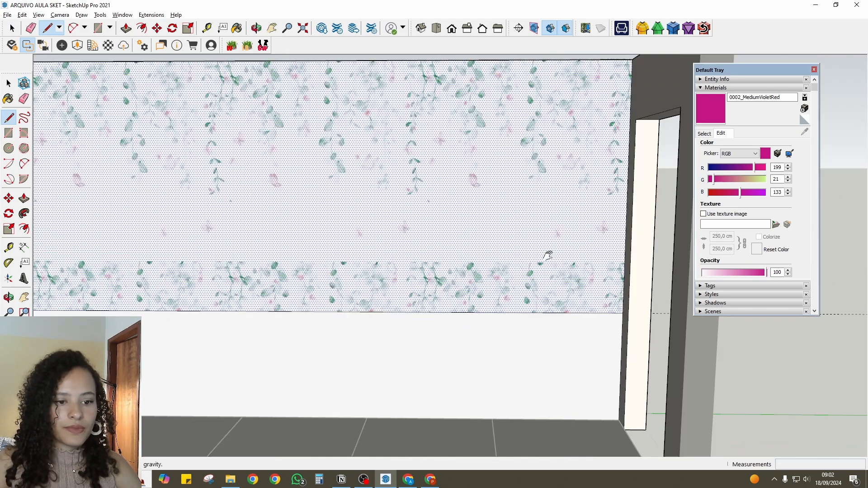
pyautogui.click(618, 249)
pyautogui.press('space')
pyautogui.scroll(-3, 368, 266)
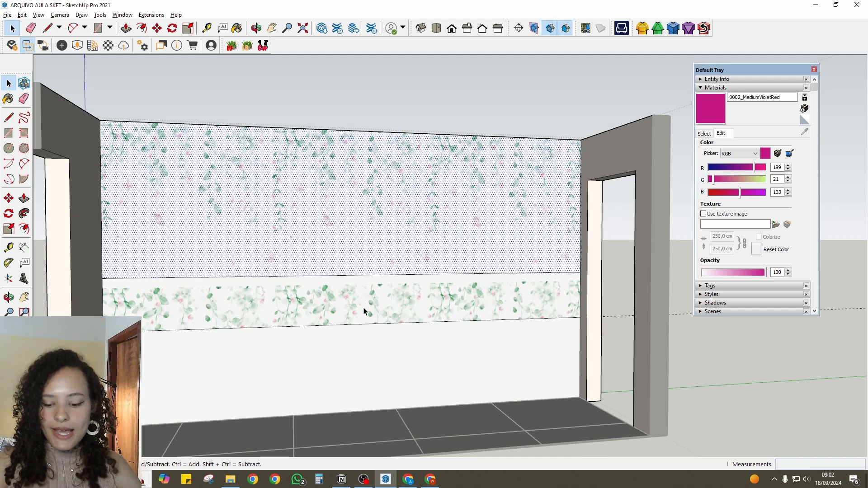
# - Erase the old dividing line below the repeated foliage to merge that band with the plain lower face
pyautogui.press('e')
pyautogui.click(357, 325)
pyautogui.scroll(-2, 364, 335)
pyautogui.moveTo(389, 315); pyautogui.dragTo(366, 321, button='middle')
pyautogui.scroll(2, 360, 312)
pyautogui.press('space')
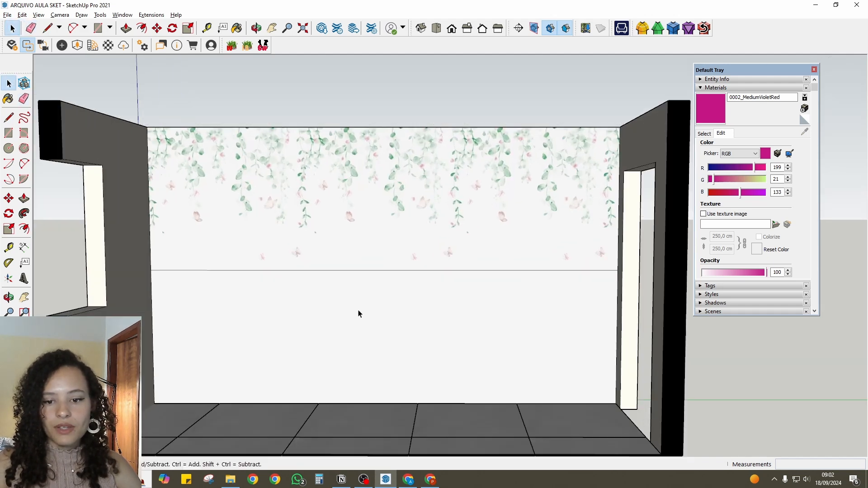
pyautogui.click(407, 309)
pyautogui.rightClick(409, 311)
pyautogui.moveTo(442, 428)
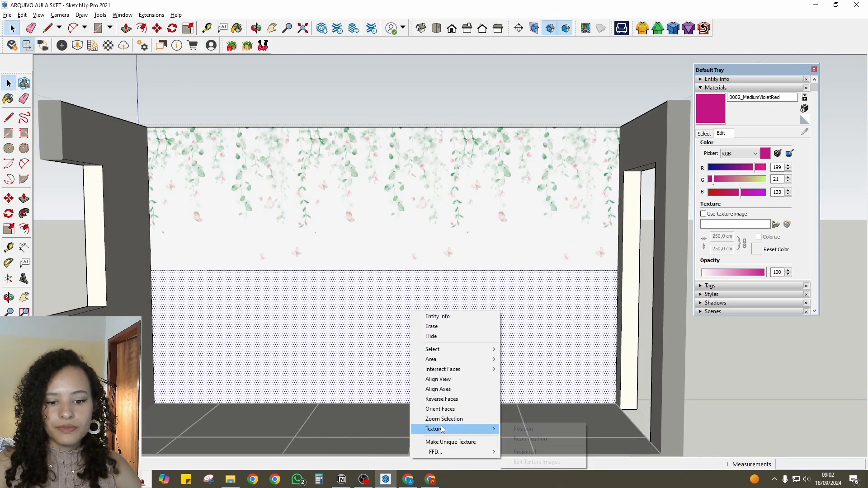
pyautogui.click(525, 428)
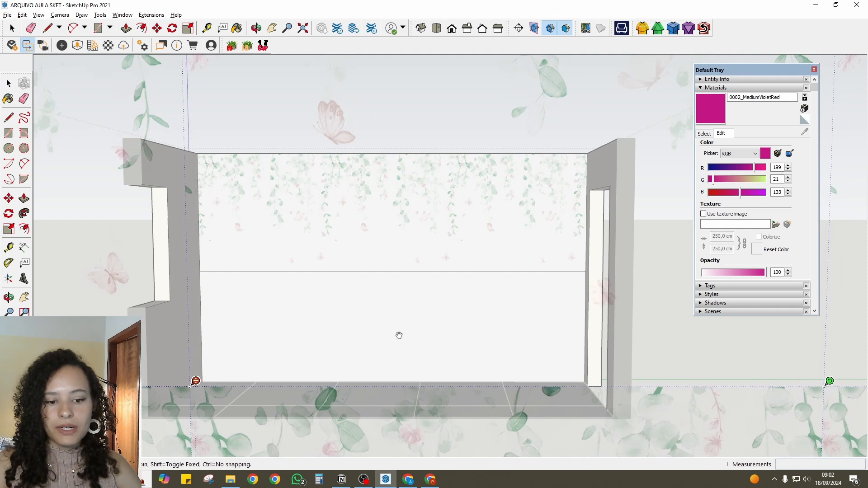
pyautogui.press('space')
# - Examine the mural on the back wall and the plain face below the dividing line from several angles
pyautogui.moveTo(508, 279); pyautogui.dragTo(223, 162, button='middle')
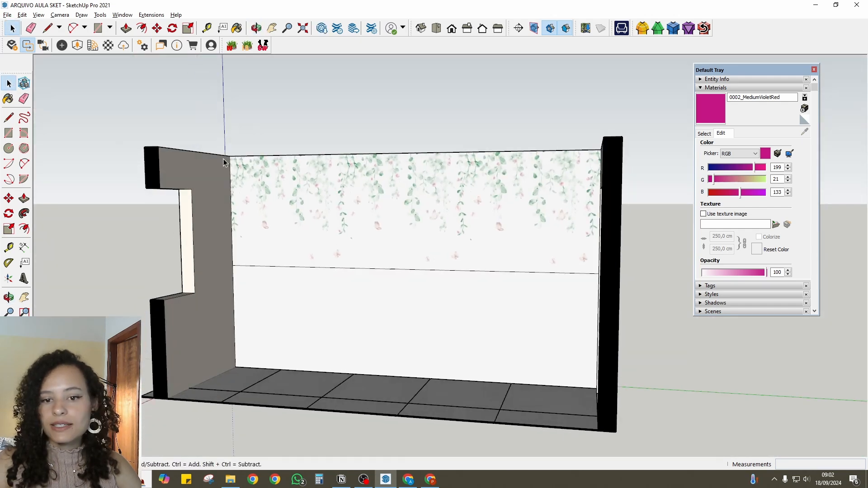
pyautogui.scroll(4, 351, 247)
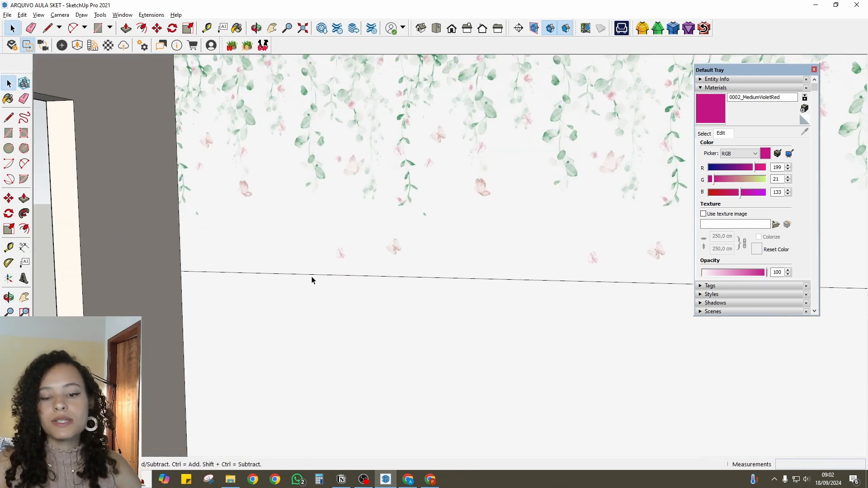
pyautogui.click(334, 288)
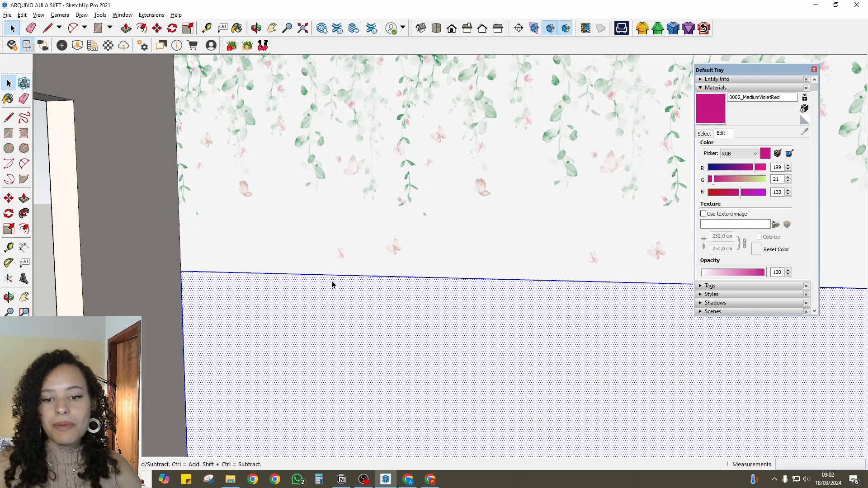
pyautogui.click(352, 267)
pyautogui.scroll(-4, 269, 240)
pyautogui.scroll(1, 294, 239)
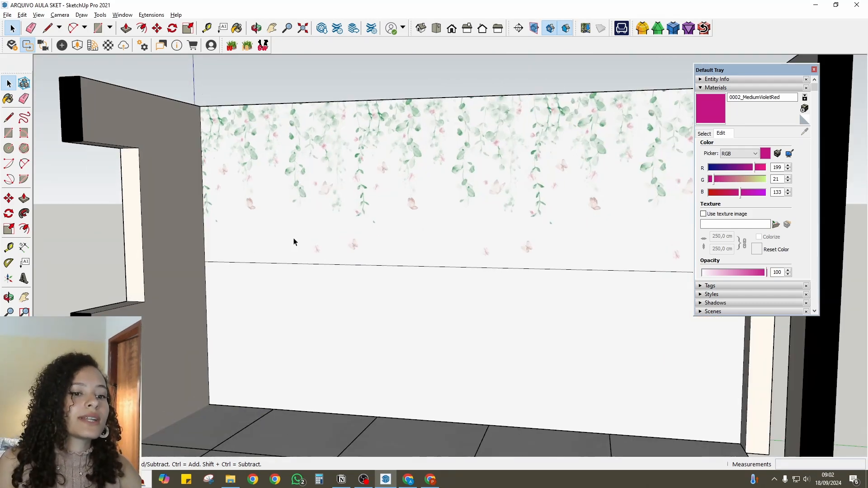
pyautogui.scroll(-4, 294, 241)
pyautogui.moveTo(294, 240); pyautogui.dragTo(412, 309, button='middle')
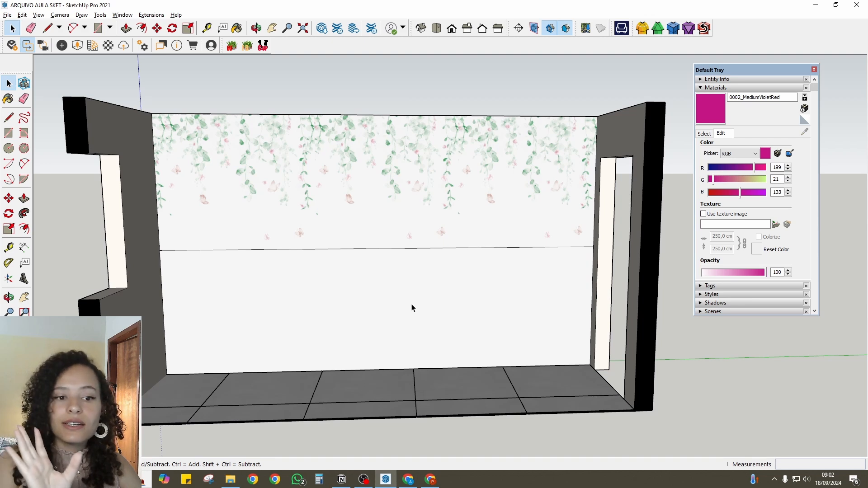
pyautogui.scroll(-3, 411, 308)
pyautogui.moveTo(300, 343); pyautogui.dragTo(462, 360, button='middle')
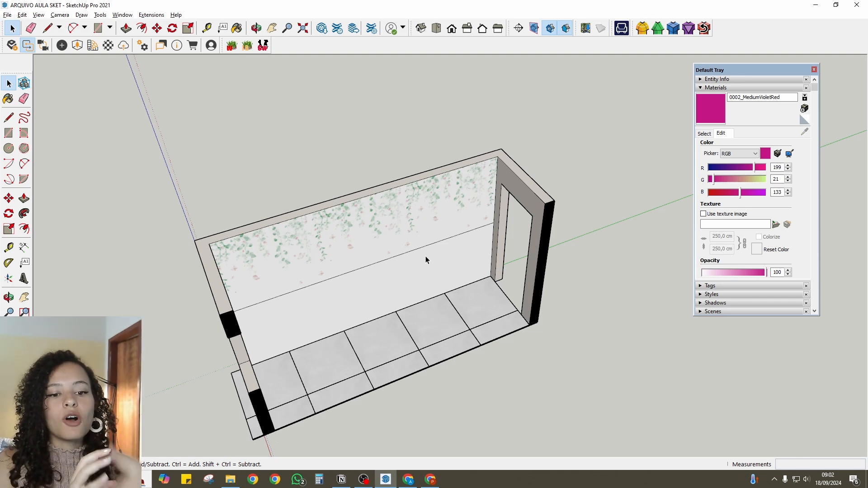
# - Turn off the section cut display to show the complete room
pyautogui.click(550, 28)
pyautogui.scroll(6, 492, 238)
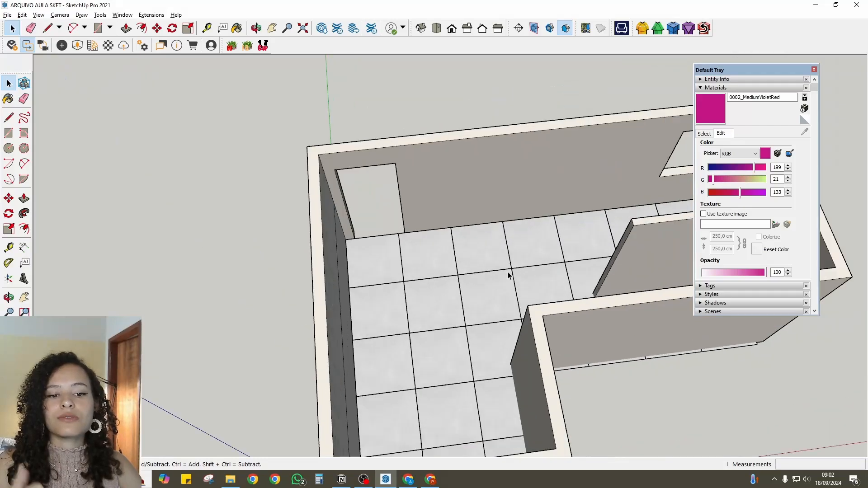
pyautogui.scroll(1, 511, 210)
pyautogui.scroll(-3, 511, 210)
pyautogui.scroll(4, 511, 210)
pyautogui.moveTo(502, 218); pyautogui.dragTo(501, 203, button='middle')
pyautogui.scroll(3, 460, 275)
# - Draw a rectangle on the floor tiles near the long wall and extrude it upward into a box
pyautogui.press('r')
pyautogui.click(446, 275)
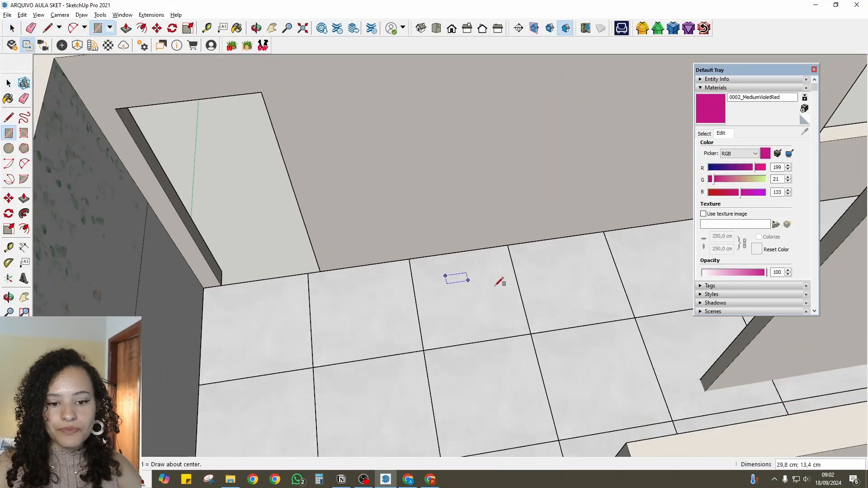
pyautogui.click(565, 308)
pyautogui.scroll(1, 565, 309)
pyautogui.press('p')
pyautogui.click(508, 280)
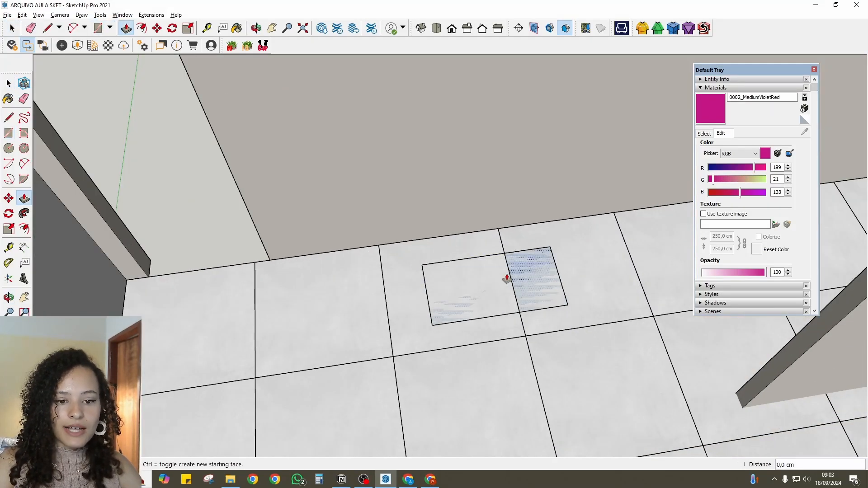
pyautogui.click(536, 229)
# - Hollow out the box from its front, leaving a thin frame, and group the whole cabinet body
pyautogui.scroll(-2, 536, 229)
pyautogui.moveTo(537, 230); pyautogui.dragTo(558, 219, button='middle')
pyautogui.scroll(2, 530, 233)
pyautogui.press('space')
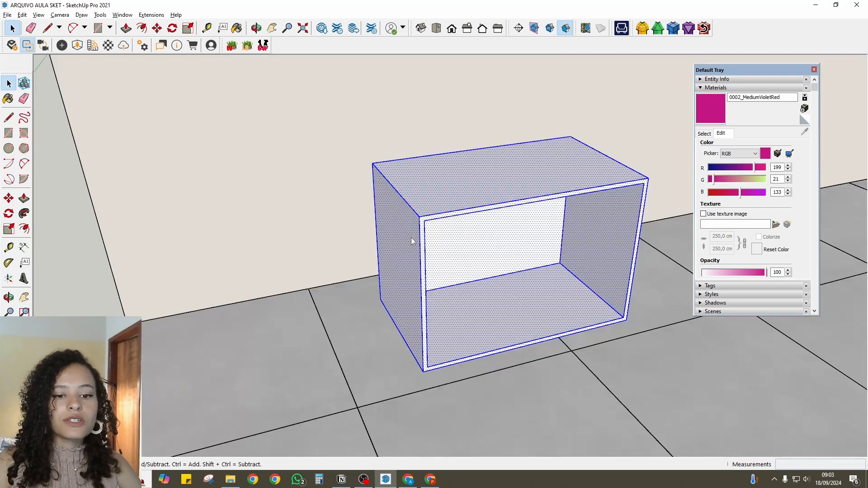
pyautogui.rightClick(421, 235)
pyautogui.press('Escape')
# - Draw a door panel over roughly the first third of the cabinet opening and give it thickness
pyautogui.scroll(3, 413, 326)
pyautogui.press('r')
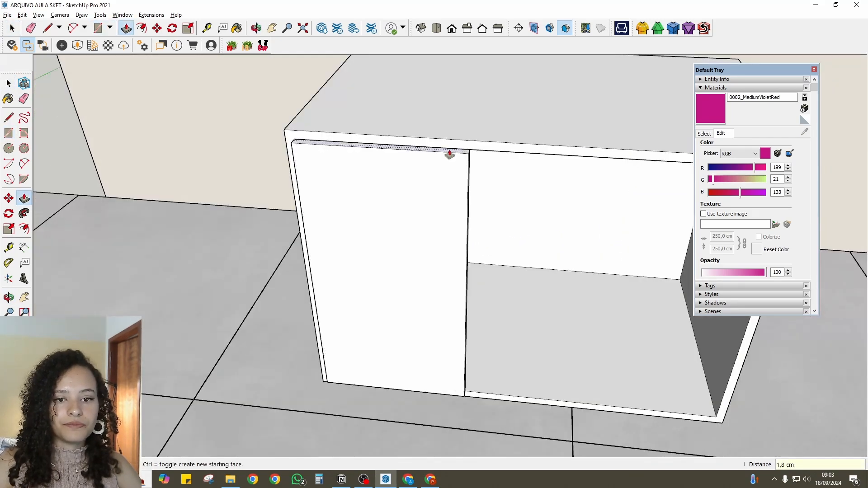
pyautogui.press('o')
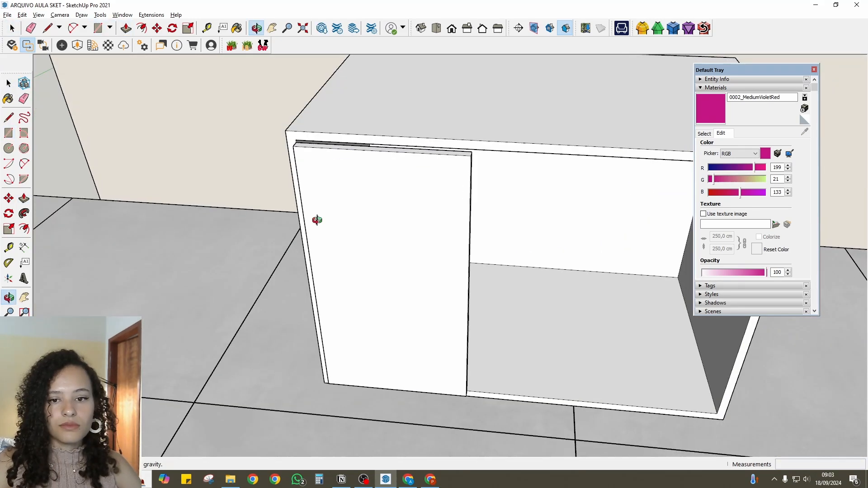
pyautogui.moveTo(316, 219); pyautogui.dragTo(395, 213)
pyautogui.scroll(3, 437, 319)
# - Push the door panel's edge by 0,5 cm and make the panel a group
pyautogui.moveTo(437, 319); pyautogui.dragTo(404, 320, button='middle')
pyautogui.scroll(3, 430, 410)
pyautogui.scroll(2, 393, 320)
pyautogui.click(410, 316)
pyautogui.write('0,5')
pyautogui.press('Return')
pyautogui.press('space')
pyautogui.tripleClick(409, 297)
pyautogui.rightClick(410, 296)
pyautogui.click(429, 373)
# - Move the door group into the cabinet opening at its lower-left corner
pyautogui.press('m')
pyautogui.scroll(2, 391, 342)
pyautogui.click(420, 350)
pyautogui.click(361, 357)
pyautogui.scroll(-3, 357, 365)
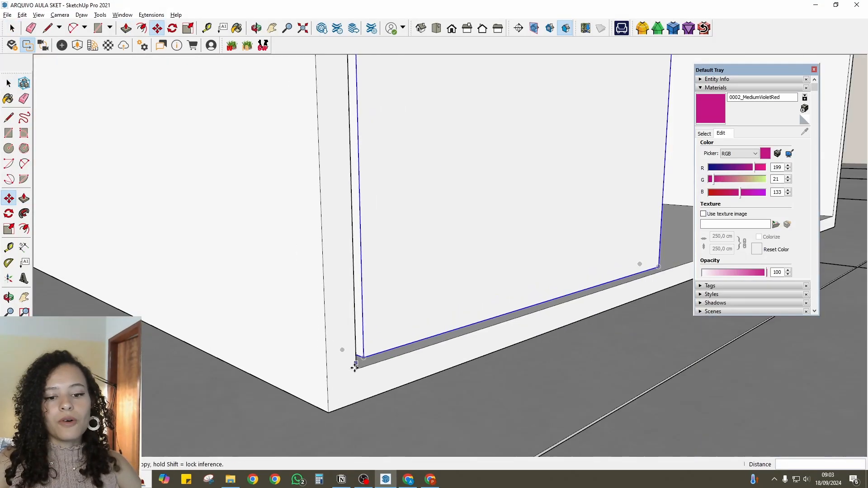
# - Place two copies of the door side by side across the cabinet opening, the second about 33,7 cm from the first
pyautogui.press('ctrl')
pyautogui.click(354, 366)
pyautogui.moveTo(524, 303); pyautogui.dragTo(389, 360, button='middle')
pyautogui.click(390, 365)
pyautogui.scroll(-1, 396, 365)
pyautogui.press('ctrl')
pyautogui.click(397, 365)
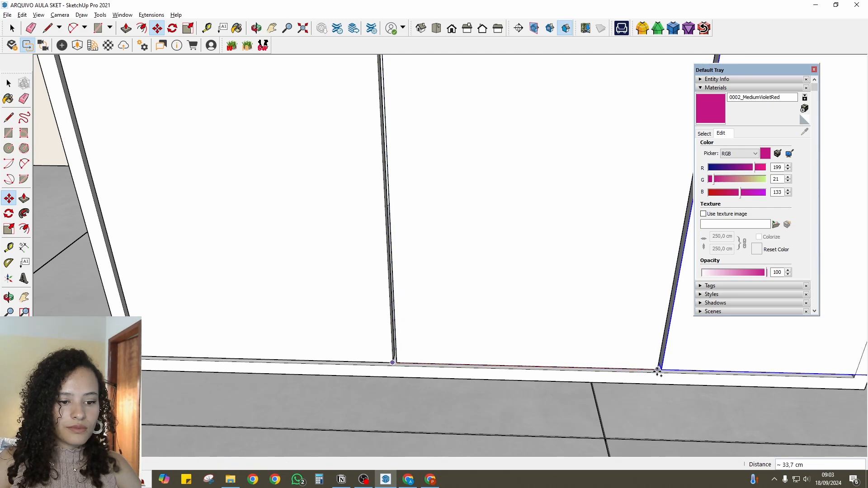
pyautogui.click(659, 372)
# - Edit the third door and push its outer side inward so that it fits within the cabinet opening
pyautogui.scroll(-5, 651, 366)
pyautogui.moveTo(386, 269); pyautogui.dragTo(511, 292, button='middle')
pyautogui.press('space')
pyautogui.scroll(4, 334, 309)
pyautogui.doubleClick(305, 300)
pyautogui.press('p')
pyautogui.click(303, 298)
pyautogui.moveTo(556, 246); pyautogui.dragTo(443, 217, button='middle')
pyautogui.click(395, 297)
pyautogui.press('space')
pyautogui.press('Escape')
# - Place a section plane on the outer wall facing the cabinet, move it inward to expose the cabinet front, and hide the plane symbols
pyautogui.scroll(-8, 382, 294)
pyautogui.click(519, 28)
pyautogui.click(436, 358)
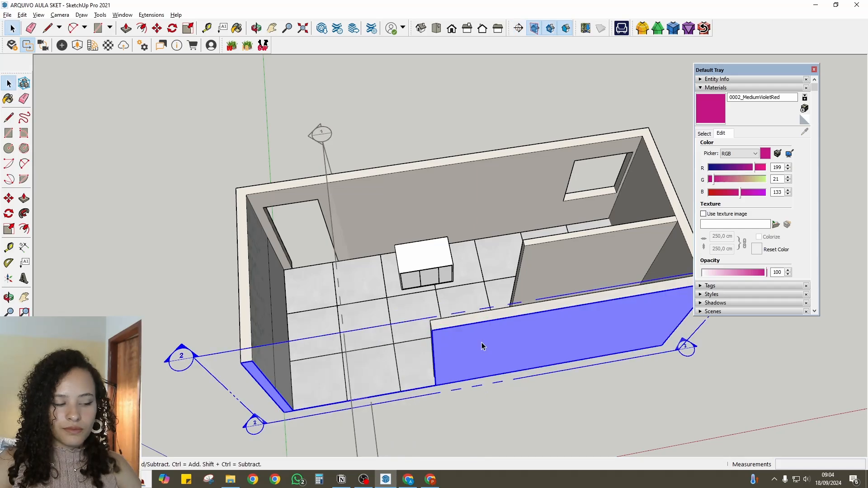
pyautogui.press('m')
pyautogui.click(482, 346)
pyautogui.click(494, 249)
pyautogui.press('space')
pyautogui.click(534, 28)
pyautogui.scroll(6, 429, 276)
pyautogui.moveTo(434, 289); pyautogui.dragTo(428, 333, button='middle')
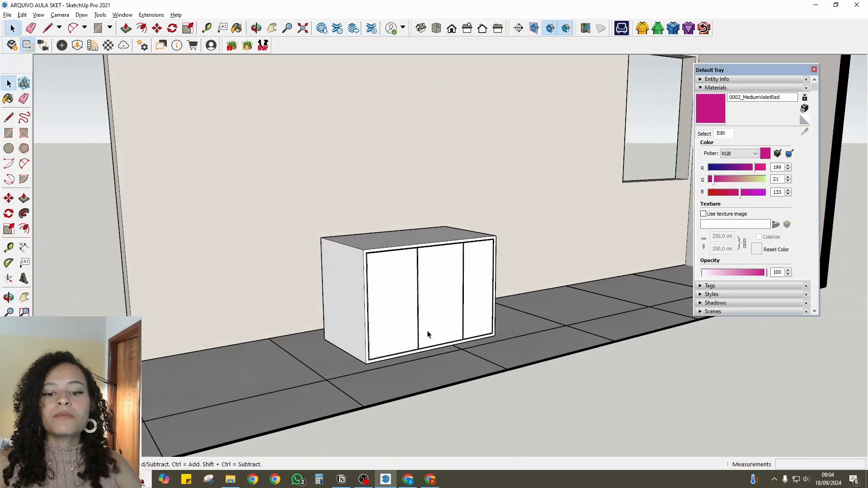
pyautogui.scroll(1, 428, 333)
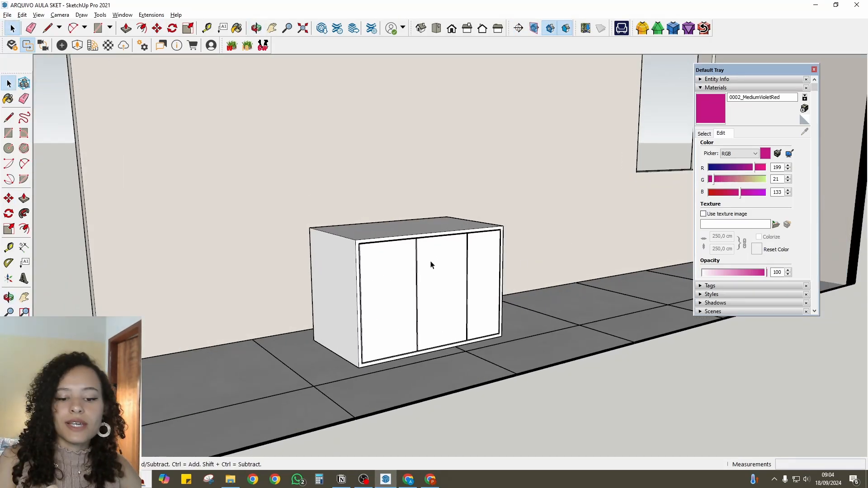
pyautogui.scroll(2, 354, 316)
pyautogui.moveTo(320, 297); pyautogui.dragTo(353, 205, button='middle')
pyautogui.scroll(1, 354, 205)
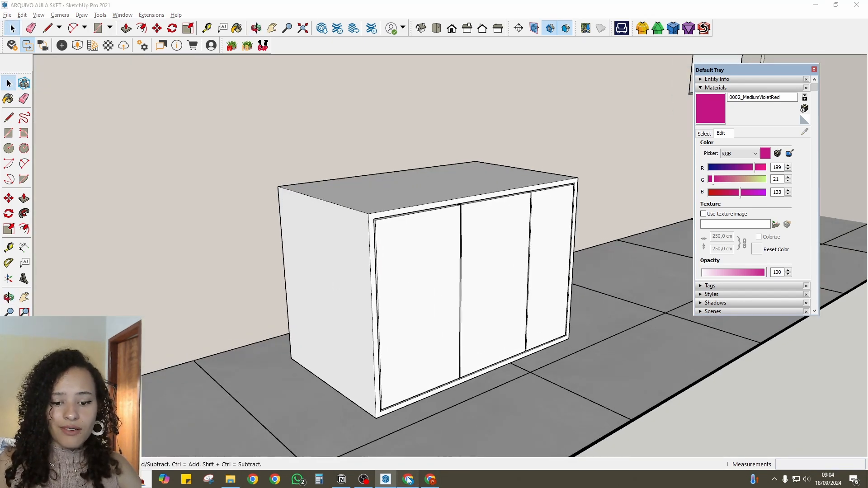
# - Switch to Chrome and open the Arauco Melamina brand page in a new tab
pyautogui.click(409, 479)
pyautogui.click(455, 10)
pyautogui.write('arauco')
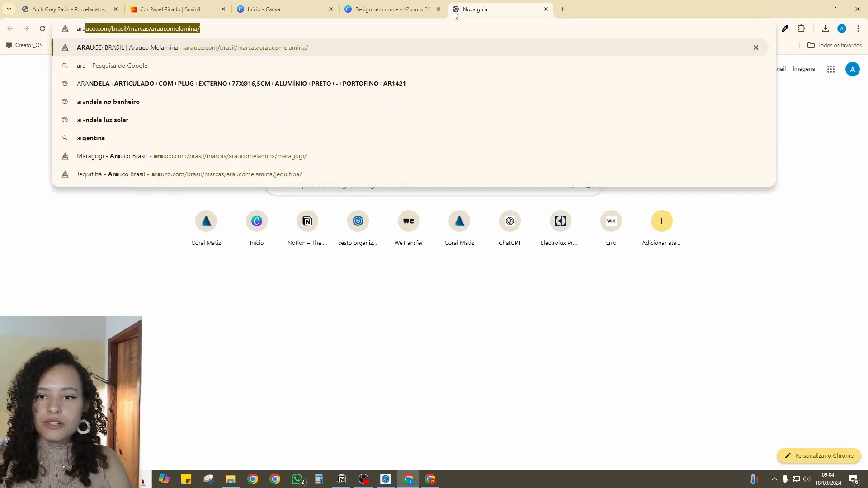
pyautogui.press('Return')
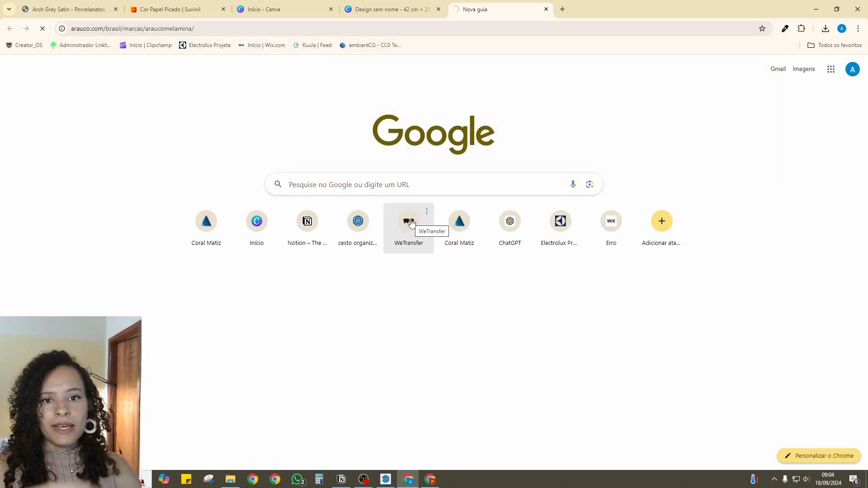
# - Look through the Arauco patterns, show the Madeiras category and open the Nogueira Persa pattern page
pyautogui.scroll(-1, 411, 220)
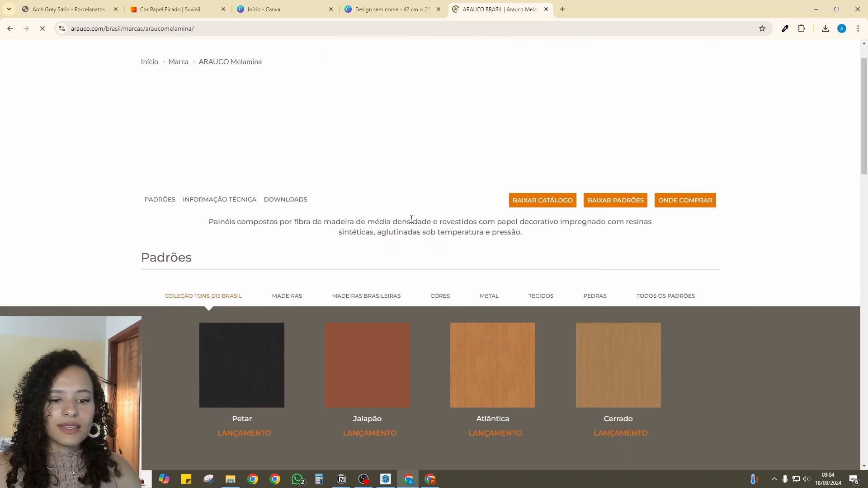
pyautogui.scroll(-1, 412, 220)
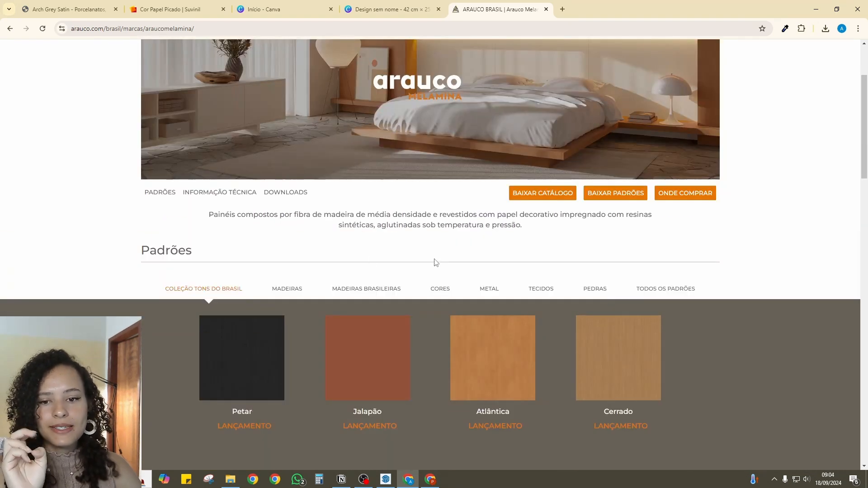
pyautogui.scroll(-2, 436, 262)
pyautogui.scroll(-3, 443, 271)
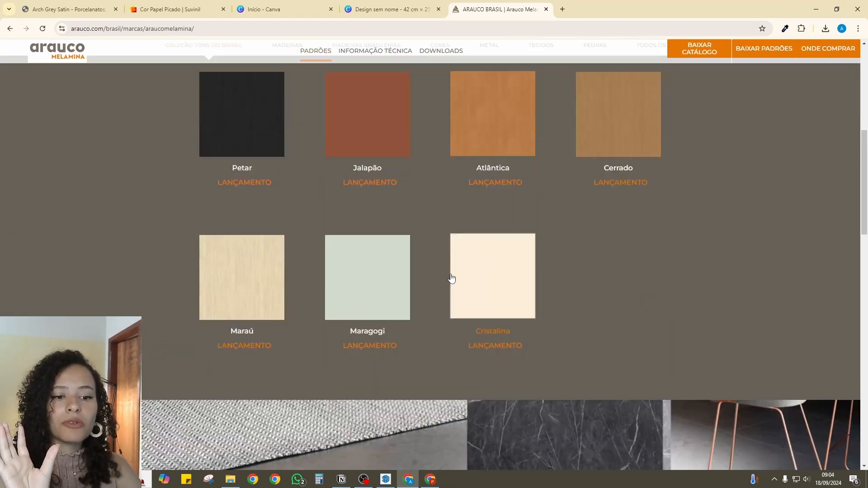
pyautogui.scroll(2, 385, 176)
pyautogui.click(287, 153)
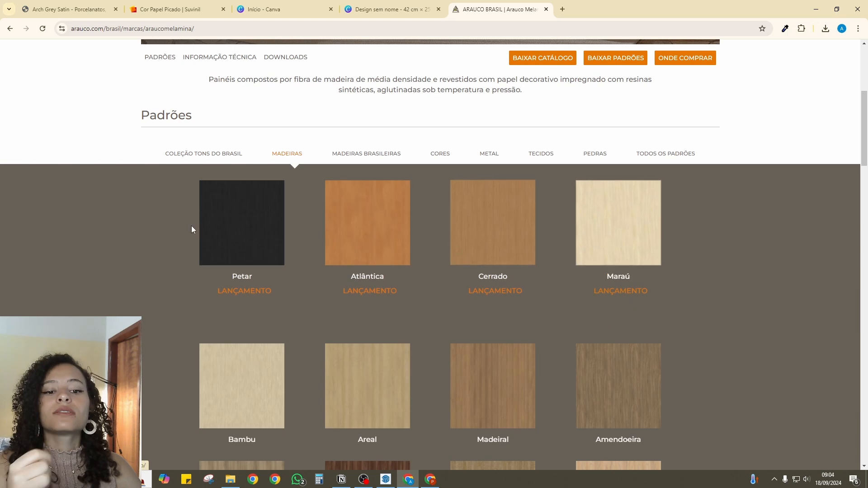
pyautogui.scroll(-12, 566, 283)
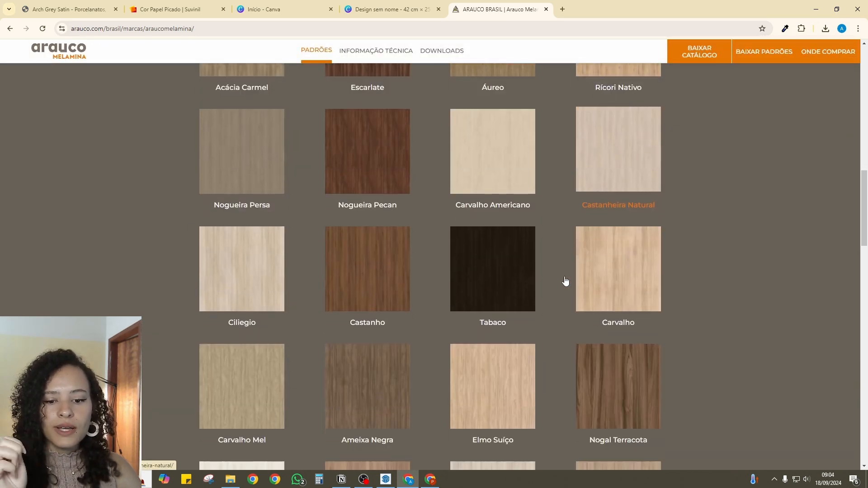
pyautogui.scroll(-2, 565, 281)
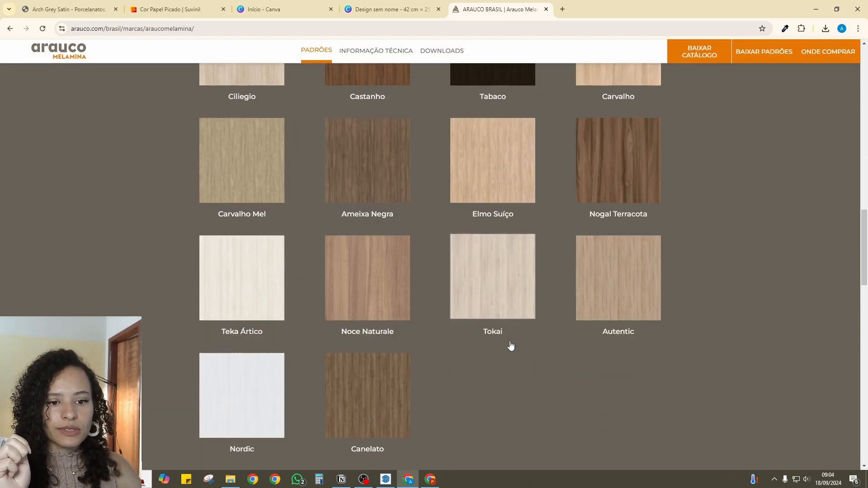
pyautogui.scroll(7, 510, 346)
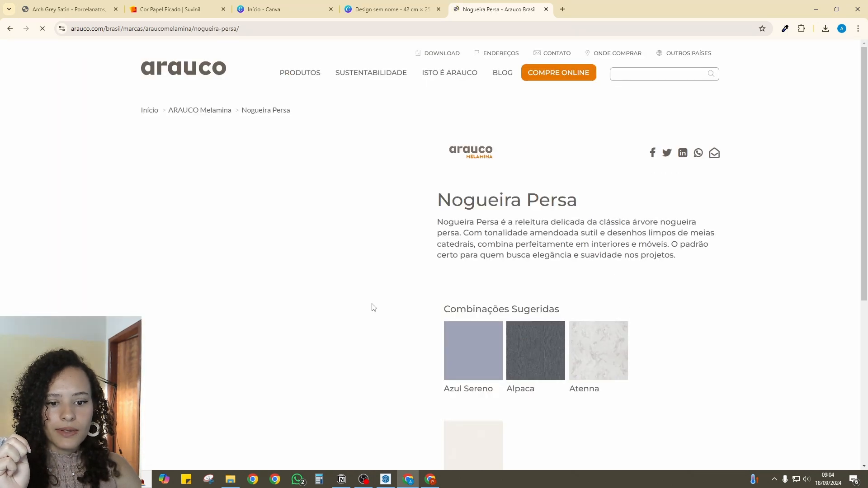
# - Open the downloadable Nogueira Persa pattern image in a new tab and review the pattern's product page
pyautogui.scroll(-2, 373, 308)
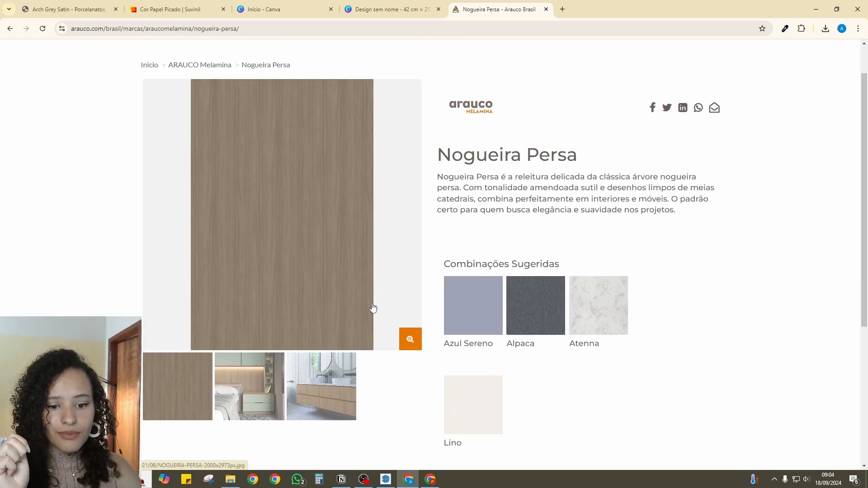
pyautogui.scroll(-3, 373, 308)
pyautogui.click(672, 325)
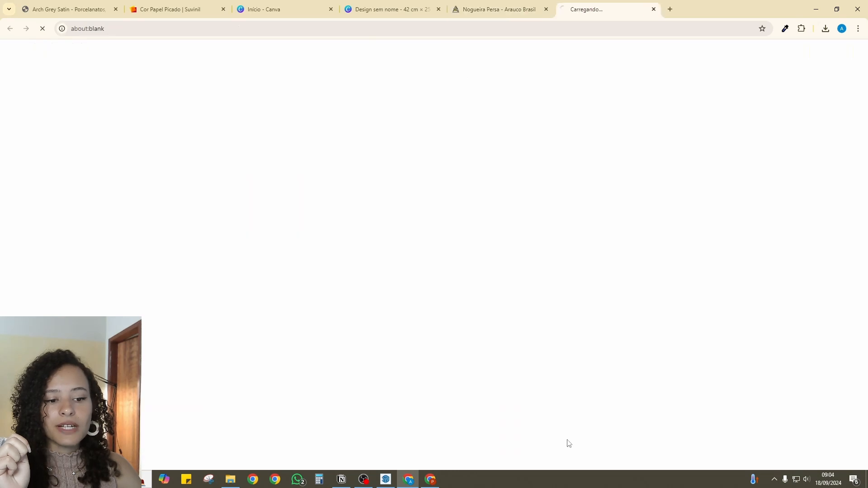
pyautogui.click(485, 10)
pyautogui.scroll(3, 240, 140)
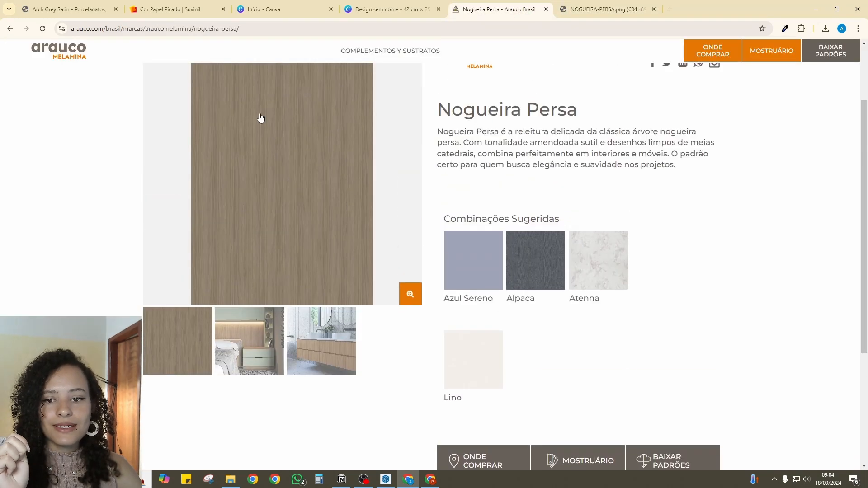
pyautogui.scroll(-1, 353, 170)
pyautogui.scroll(-2, 353, 170)
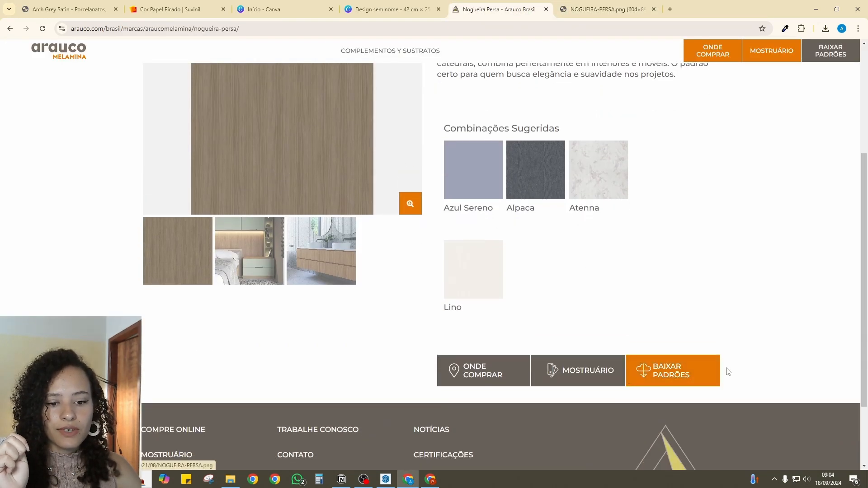
# - Save the Nogueira Persa pattern image as the PNG file NOGUEIRA-PERSA in the AULA 05 folder
pyautogui.click(605, 9)
pyautogui.rightClick(437, 138)
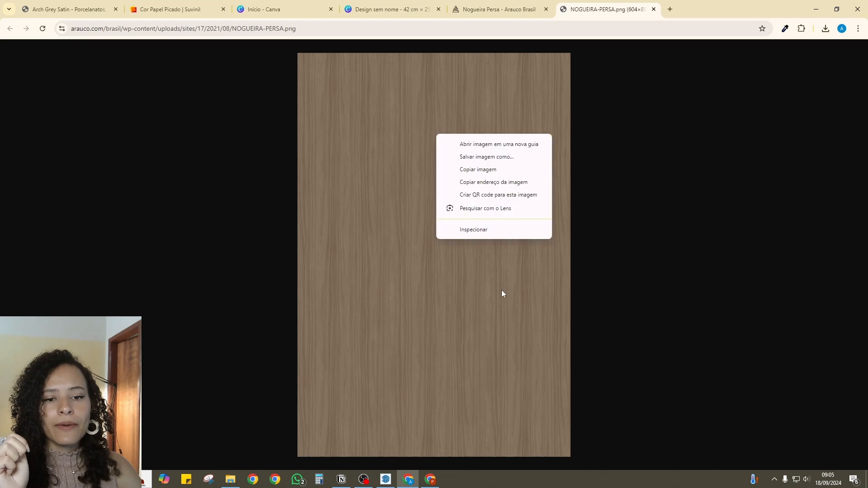
pyautogui.click(486, 157)
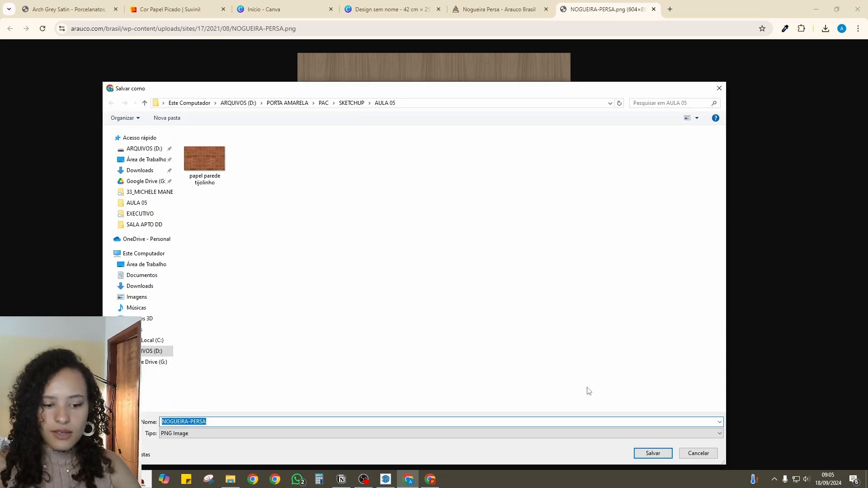
pyautogui.click(648, 455)
# - View the bedroom photo of Nogueira Persa, return to the pattern catalogue and open the Azul Sereno product page
pyautogui.click(505, 10)
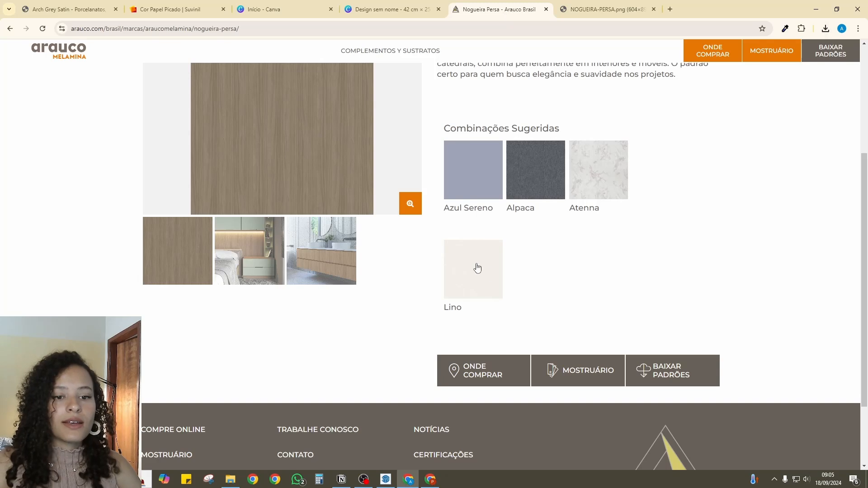
pyautogui.scroll(1, 477, 268)
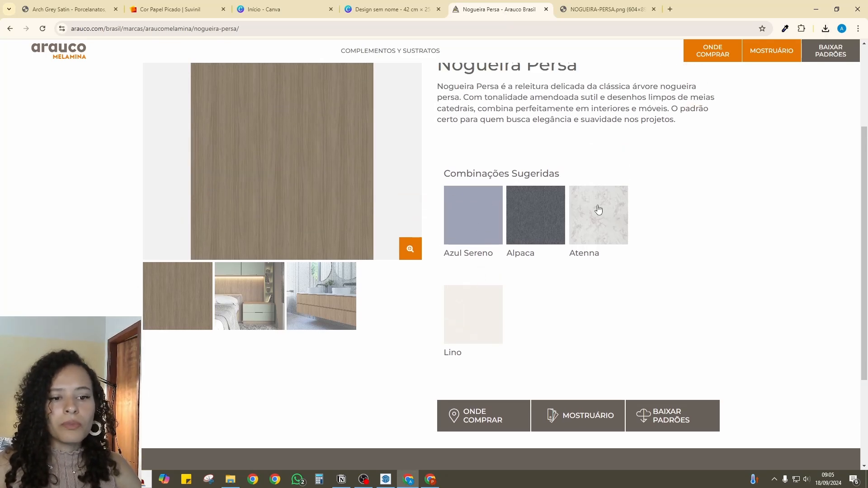
pyautogui.click(253, 301)
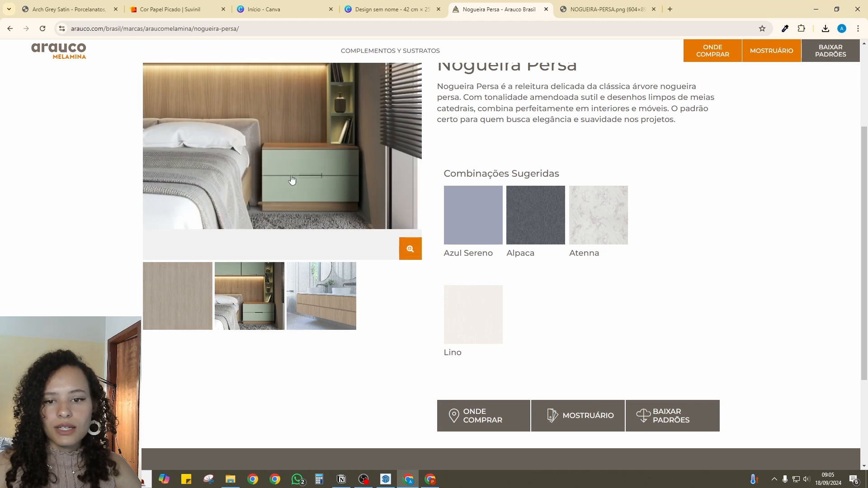
pyautogui.scroll(2, 89, 70)
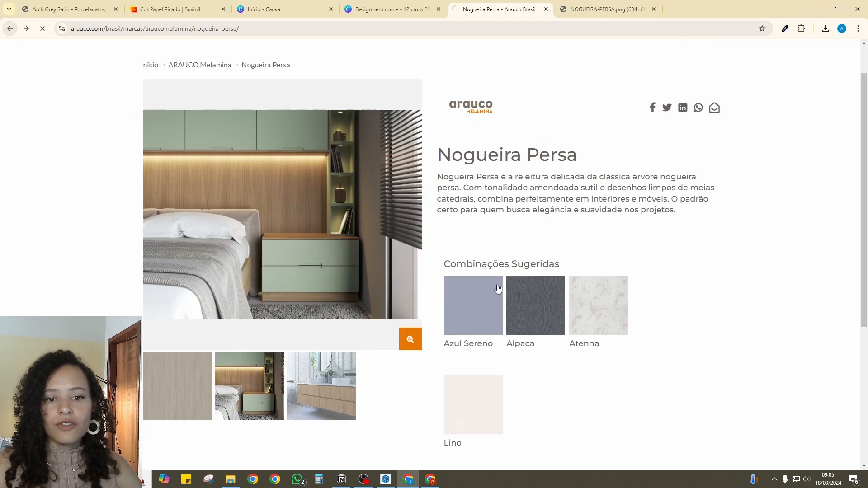
pyautogui.scroll(11, 459, 327)
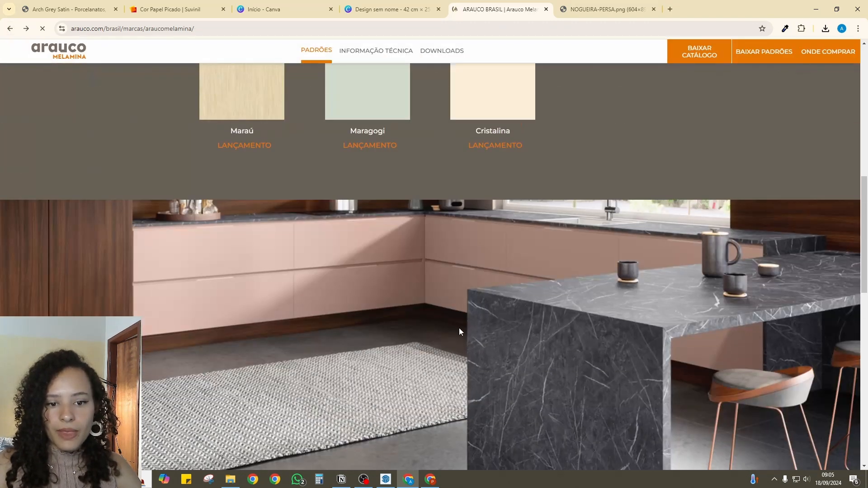
pyautogui.click(440, 273)
pyautogui.scroll(-7, 522, 320)
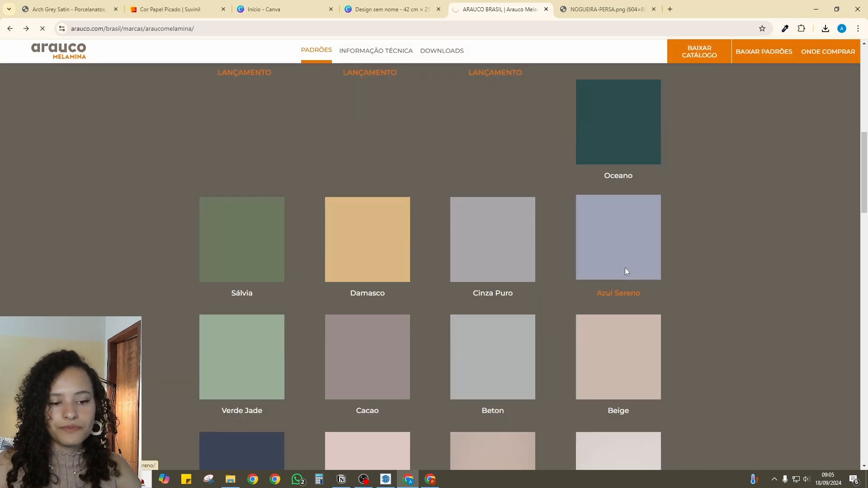
pyautogui.scroll(-3, 543, 304)
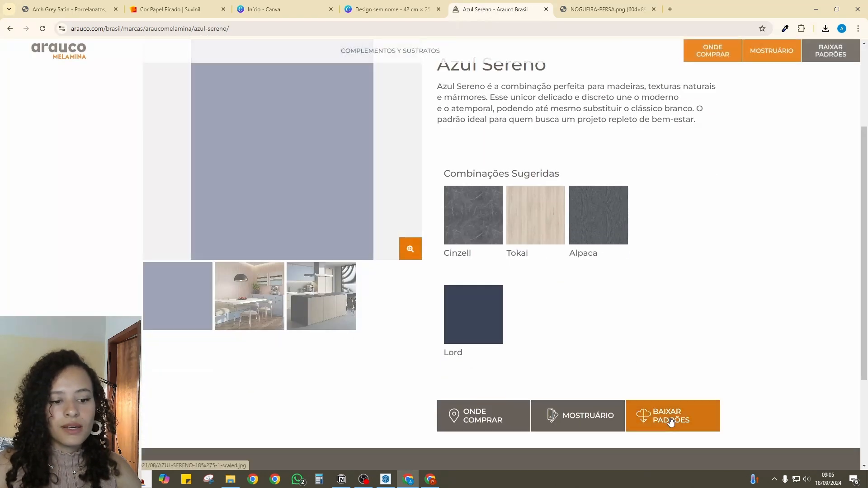
# - Open the downloadable Azul Sereno pattern image and save it as AZUL-SERENO-185x275-1-scaled
pyautogui.click(671, 421)
pyautogui.rightClick(426, 183)
pyautogui.click(466, 206)
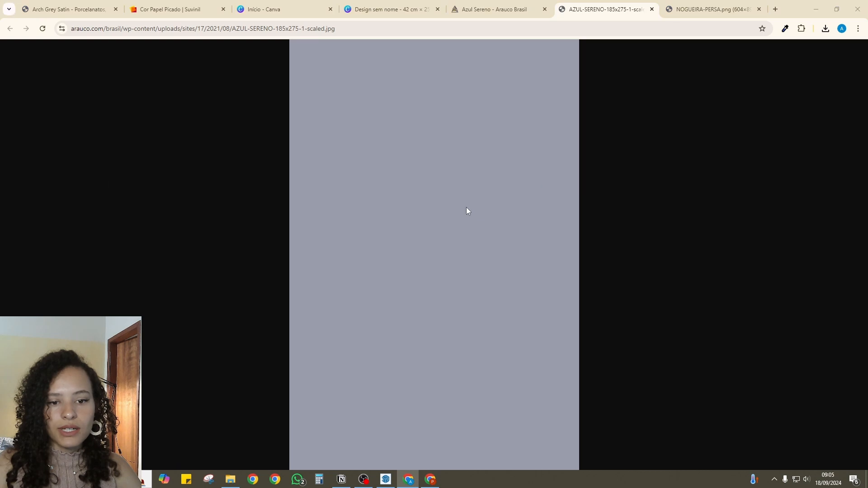
pyautogui.press('Return')
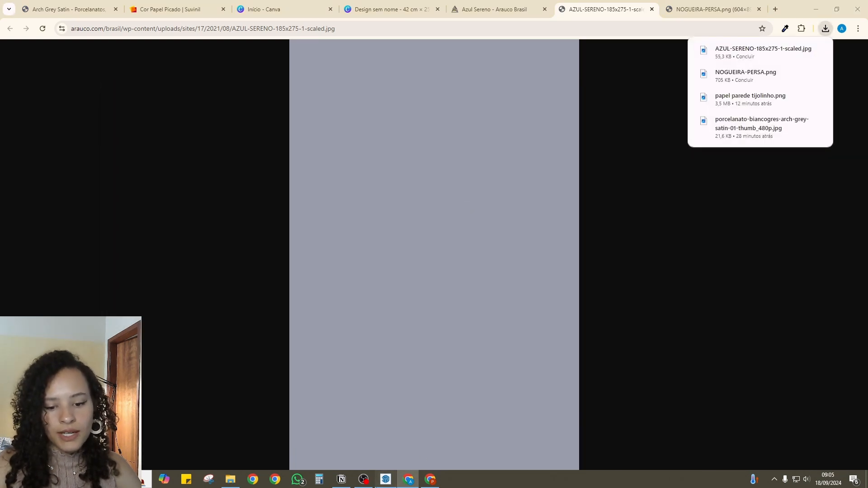
# - Switch to SketchUp and paint the cabinet body with 0001_PaleVioletRed from the Colors-Named collection
pyautogui.click(381, 484)
pyautogui.scroll(3, 426, 303)
pyautogui.click(710, 135)
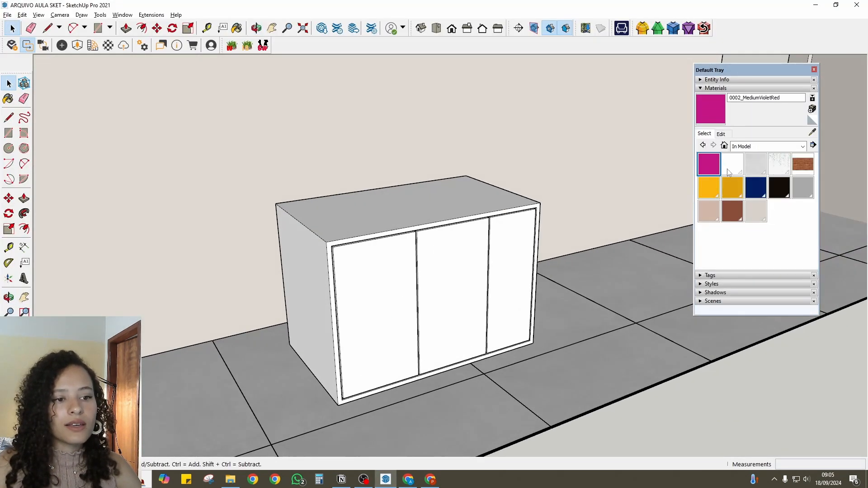
pyautogui.click(768, 146)
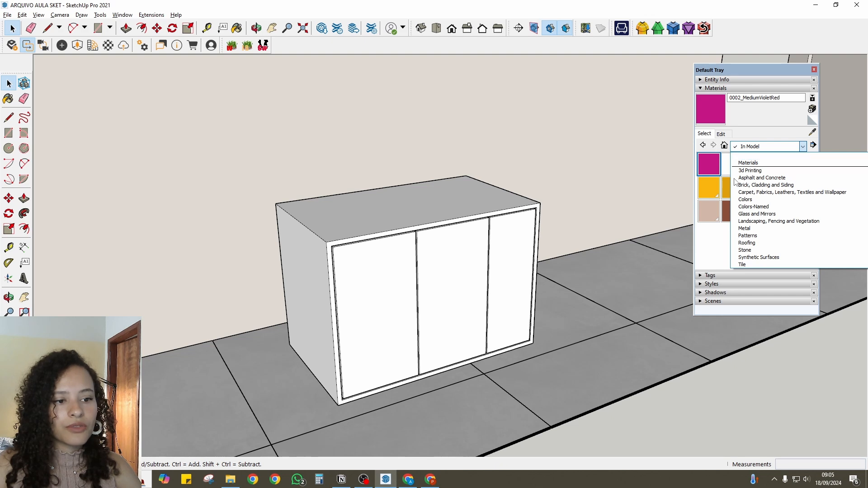
pyautogui.click(753, 207)
pyautogui.click(706, 169)
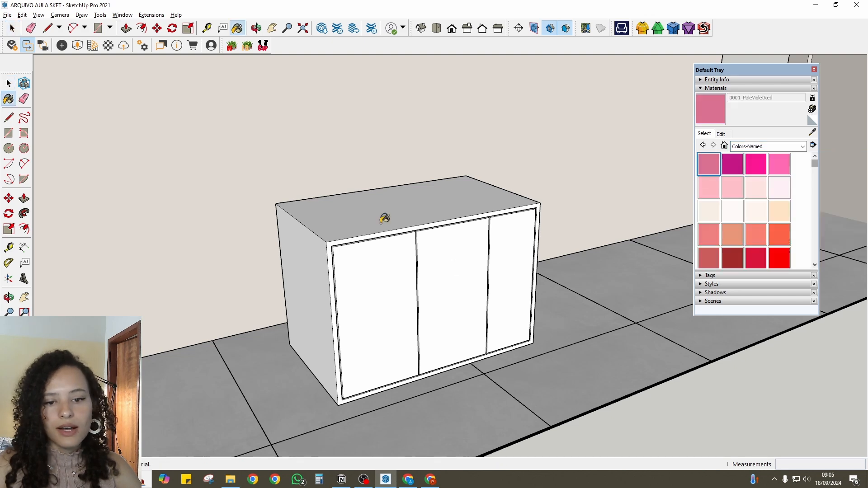
pyautogui.click(383, 218)
pyautogui.moveTo(349, 254)
pyautogui.mouseDown(button='middle')
pyautogui.moveTo(451, 203)
pyautogui.moveTo(404, 231)
pyautogui.mouseUp(button='middle')
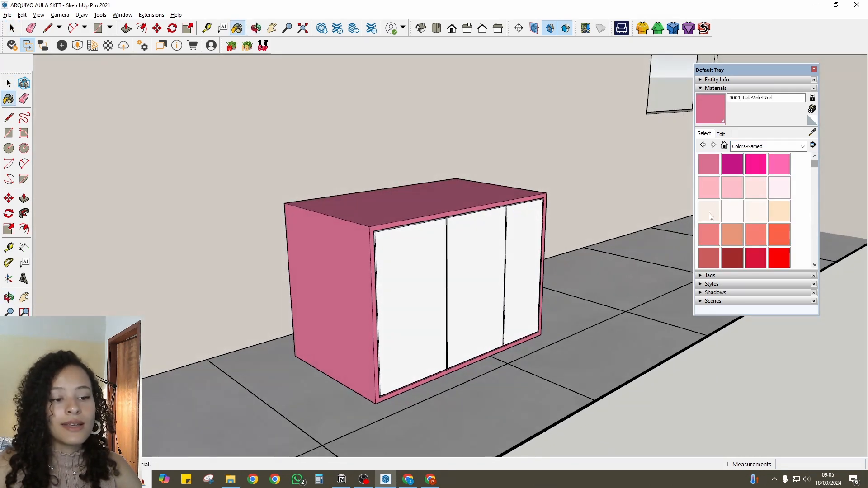
# - Paint the three cabinet doors with the 0002_MediumVioletRed colour
pyautogui.click(732, 164)
pyautogui.click(406, 270)
pyautogui.click(476, 247)
pyautogui.click(534, 242)
pyautogui.moveTo(437, 312)
pyautogui.mouseDown(button='middle')
pyautogui.moveTo(405, 239)
pyautogui.moveTo(442, 265)
pyautogui.mouseUp(button='middle')
pyautogui.scroll(2, 442, 265)
pyautogui.press('space')
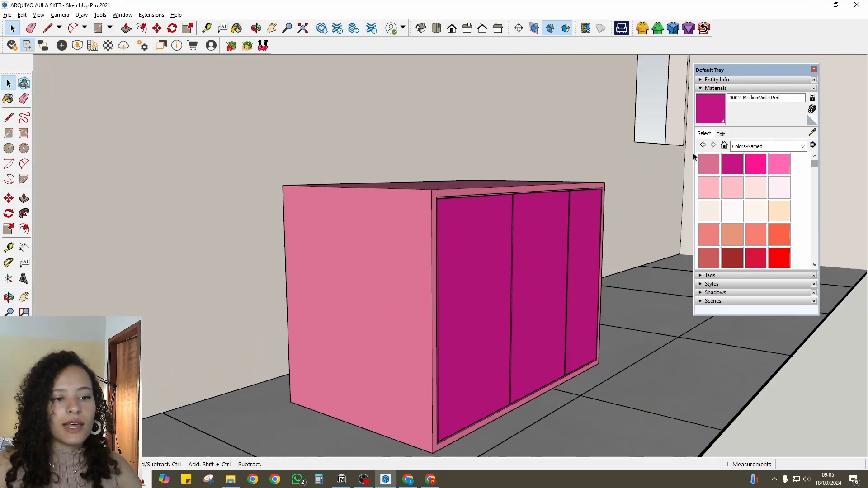
# - Use the AZUL-SERENO-185x275-1-scaled image as the door material's texture and check the doors up close
pyautogui.click(722, 135)
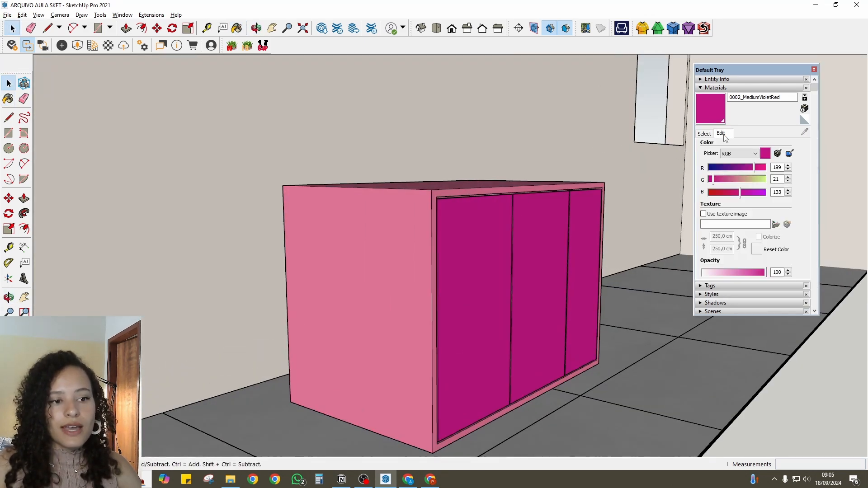
pyautogui.click(703, 215)
pyautogui.click(511, 151)
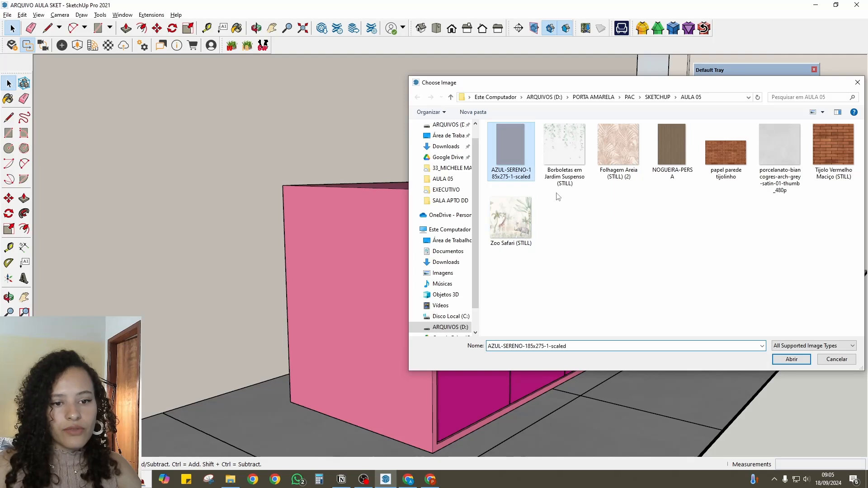
pyautogui.click(791, 359)
pyautogui.moveTo(585, 302); pyautogui.dragTo(482, 273, button='middle')
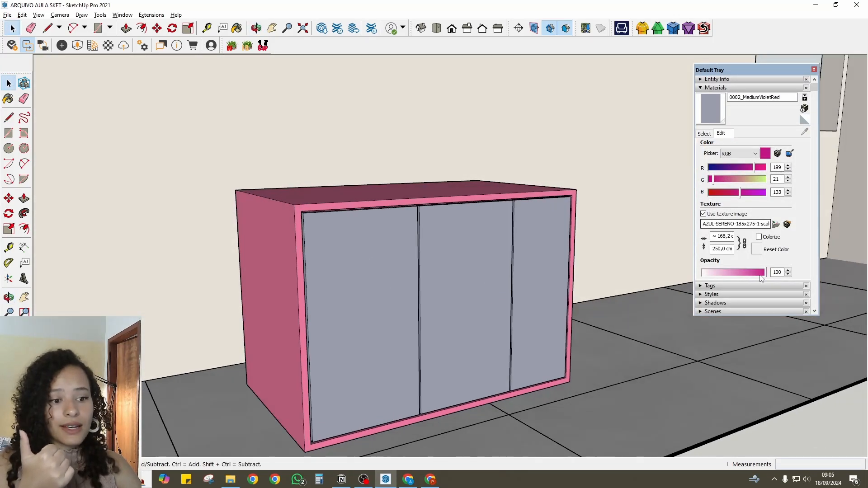
pyautogui.moveTo(434, 317); pyautogui.dragTo(372, 331, button='middle')
pyautogui.scroll(2, 312, 337)
pyautogui.scroll(4, 271, 271)
pyautogui.moveTo(270, 269); pyautogui.dragTo(330, 273, button='middle')
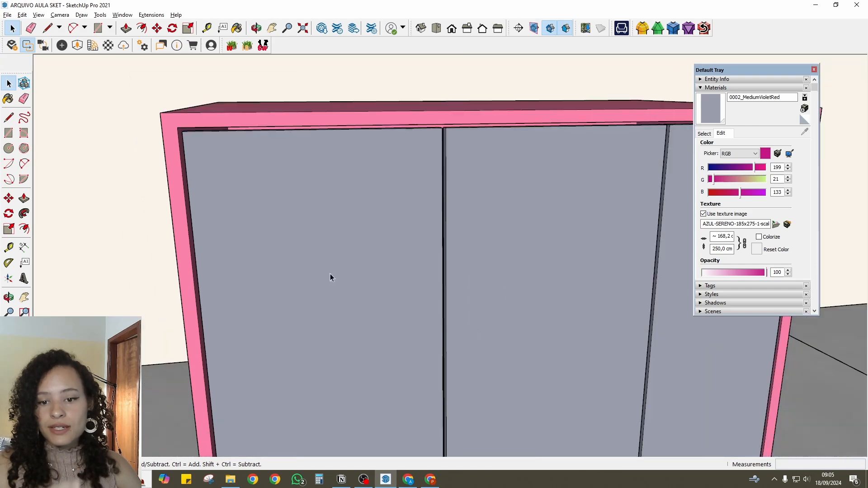
pyautogui.scroll(-8, 435, 232)
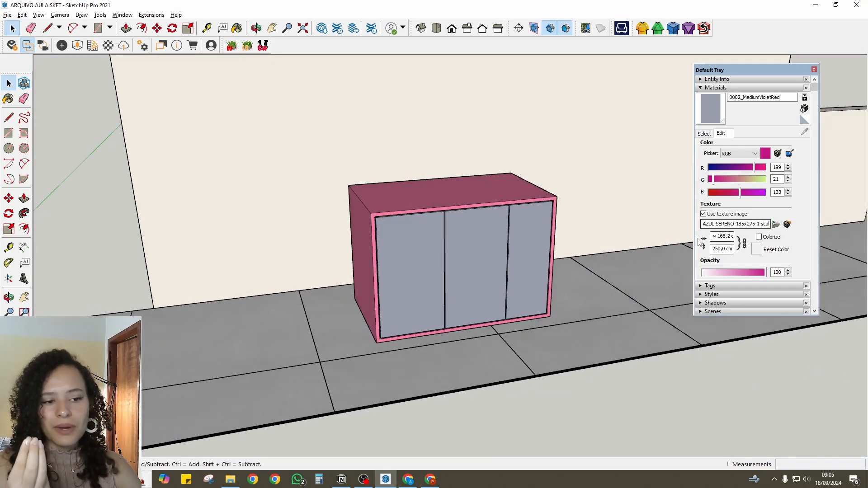
pyautogui.scroll(5, 395, 244)
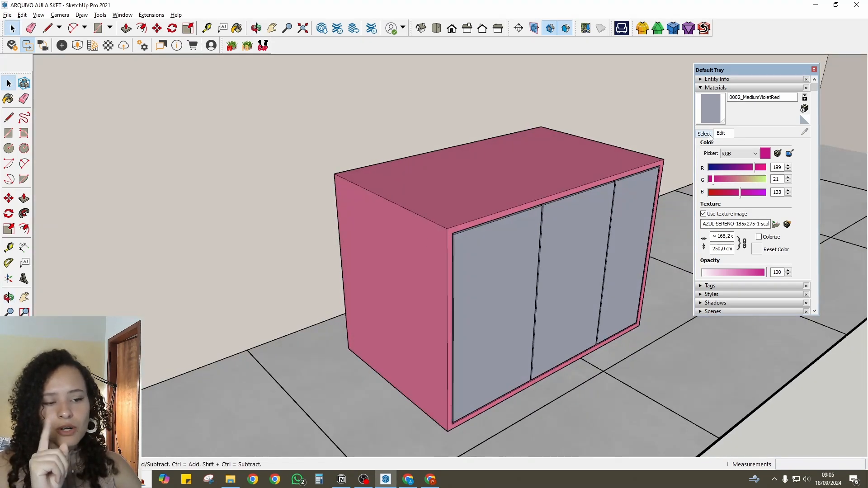
# - Sample the cabinet body's material and use the NOGUEIRA-PERSA image as its texture
pyautogui.click(704, 134)
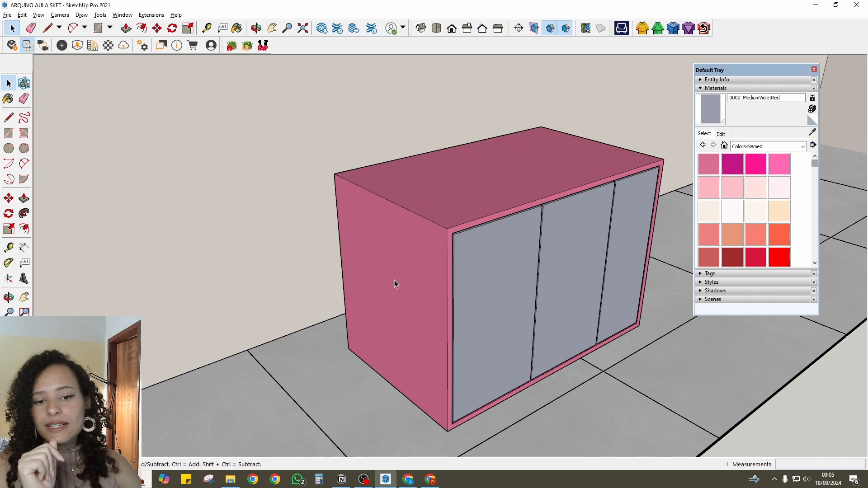
pyautogui.click(813, 134)
pyautogui.click(400, 224)
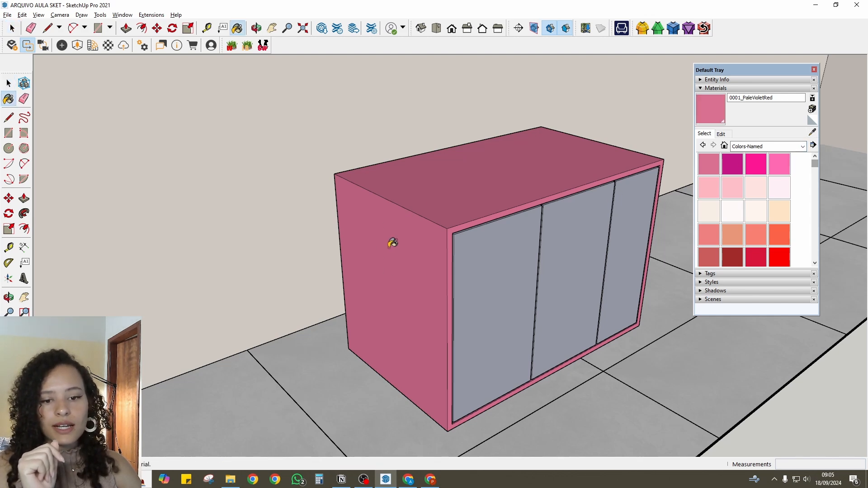
pyautogui.click(721, 135)
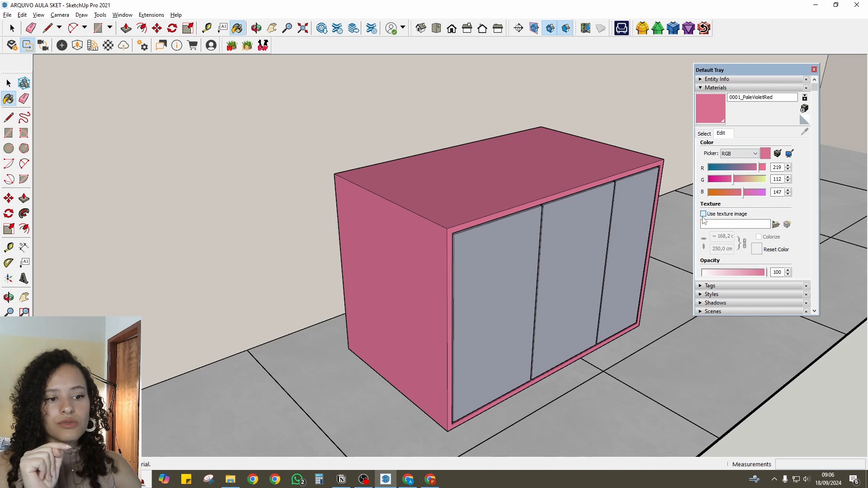
pyautogui.click(703, 215)
pyautogui.click(674, 164)
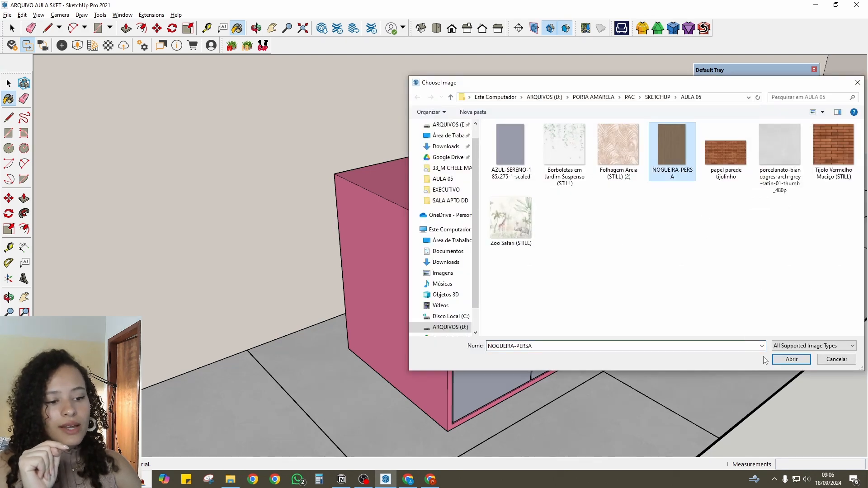
pyautogui.click(791, 359)
# - Examine the wood grain direction on the cabinet's top and sides
pyautogui.moveTo(452, 274); pyautogui.dragTo(333, 378, button='middle')
pyautogui.scroll(3, 526, 257)
pyautogui.moveTo(527, 256); pyautogui.dragTo(359, 194, button='middle')
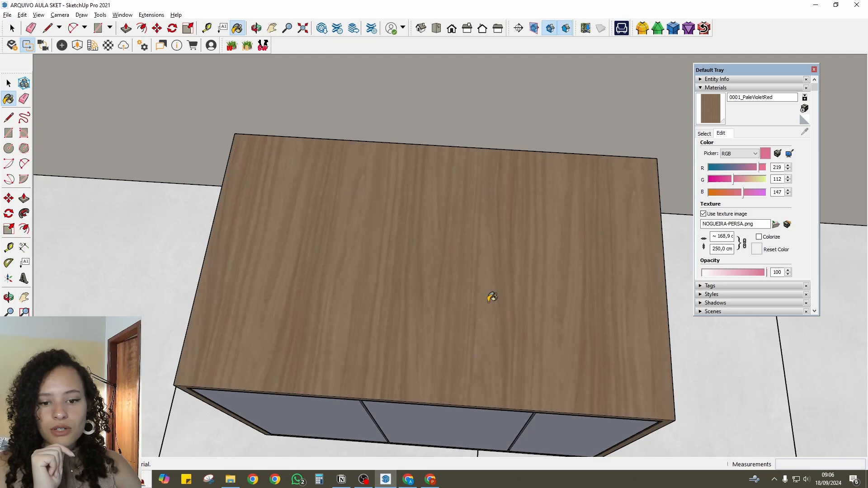
pyautogui.scroll(-3, 407, 247)
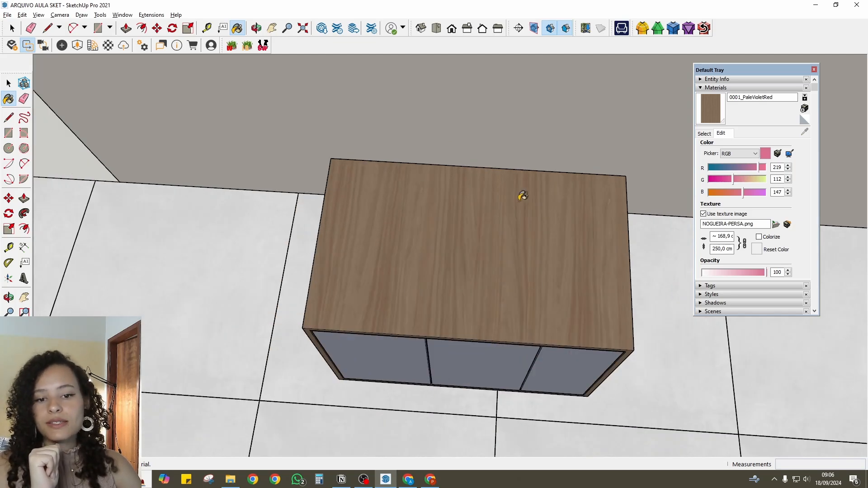
pyautogui.moveTo(491, 171); pyautogui.dragTo(411, 174, button='middle')
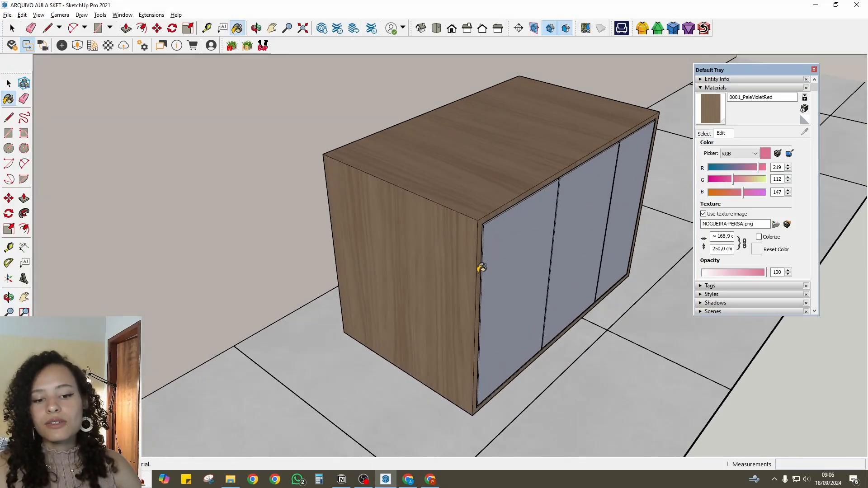
pyautogui.moveTo(481, 268); pyautogui.dragTo(210, 270, button='middle')
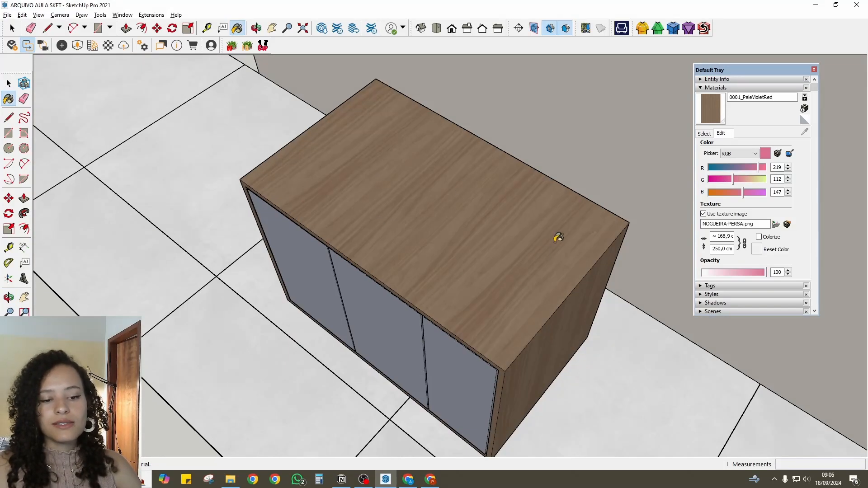
pyautogui.moveTo(558, 238)
pyautogui.mouseDown(button='middle')
pyautogui.moveTo(443, 100)
pyautogui.moveTo(533, 127)
pyautogui.moveTo(463, 254)
pyautogui.moveTo(467, 226)
pyautogui.moveTo(420, 279)
pyautogui.mouseUp(button='middle')
# - Open the cabinet body for editing, select its top face and make the body's wood material the current one
pyautogui.press('space')
pyautogui.doubleClick(468, 186)
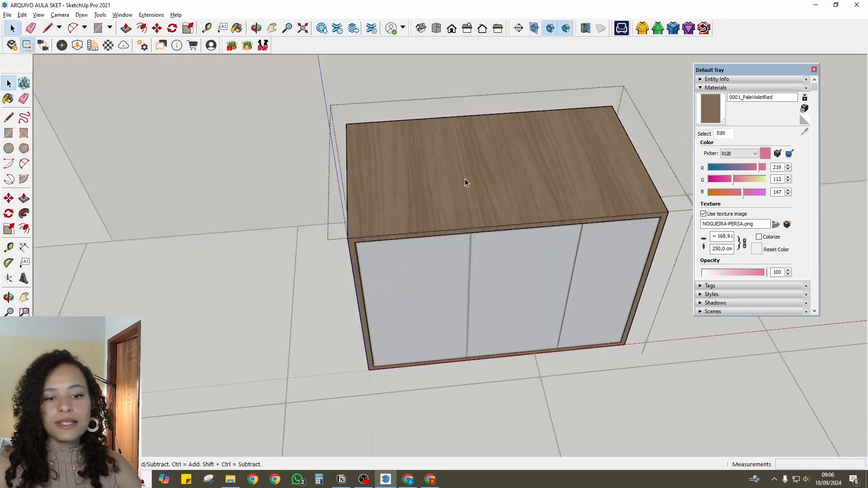
pyautogui.moveTo(465, 183); pyautogui.dragTo(498, 184, button='middle')
pyautogui.click(499, 184)
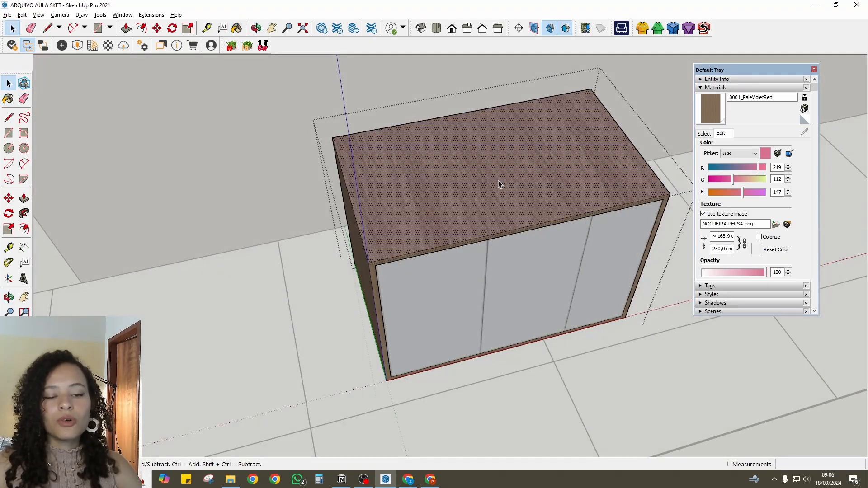
pyautogui.rightClick(499, 184)
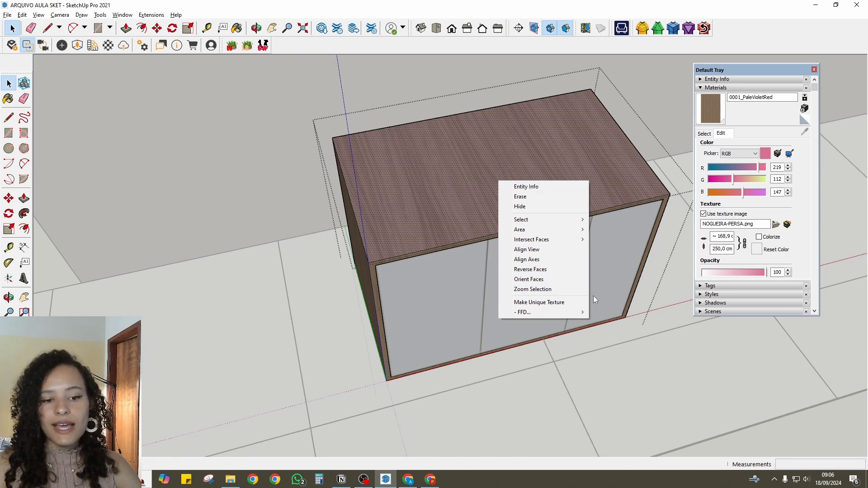
pyautogui.click(710, 135)
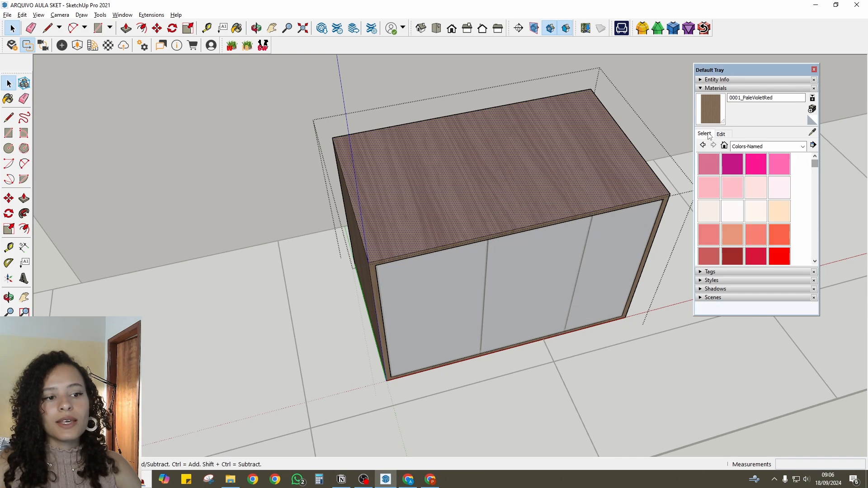
pyautogui.click(704, 107)
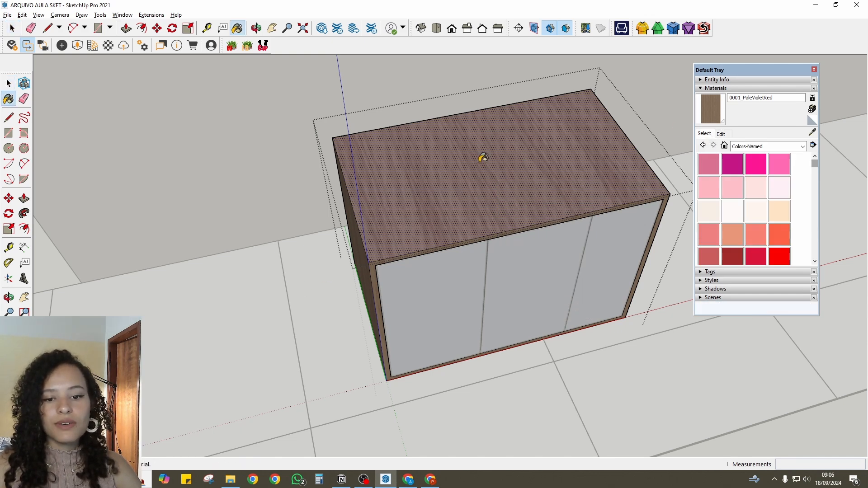
# - Rotate the top face's wood texture 90 degrees so the grain runs along the cabinet's length
pyautogui.press('space')
pyautogui.rightClick(482, 154)
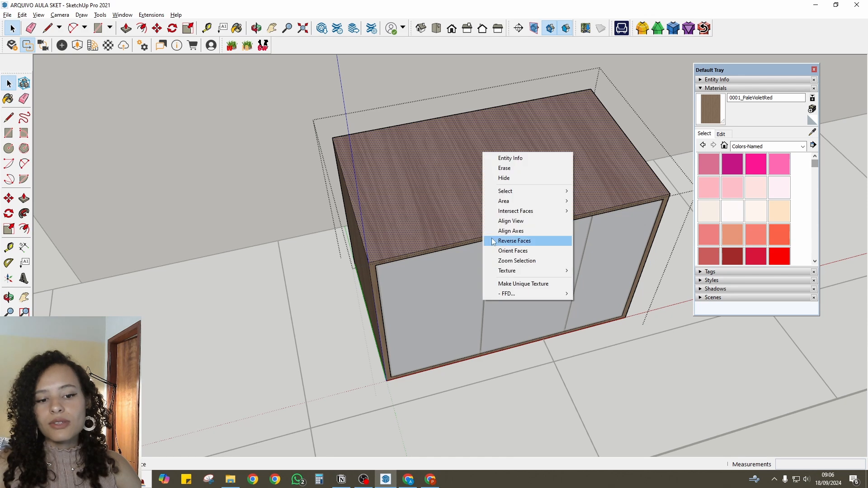
pyautogui.moveTo(511, 277)
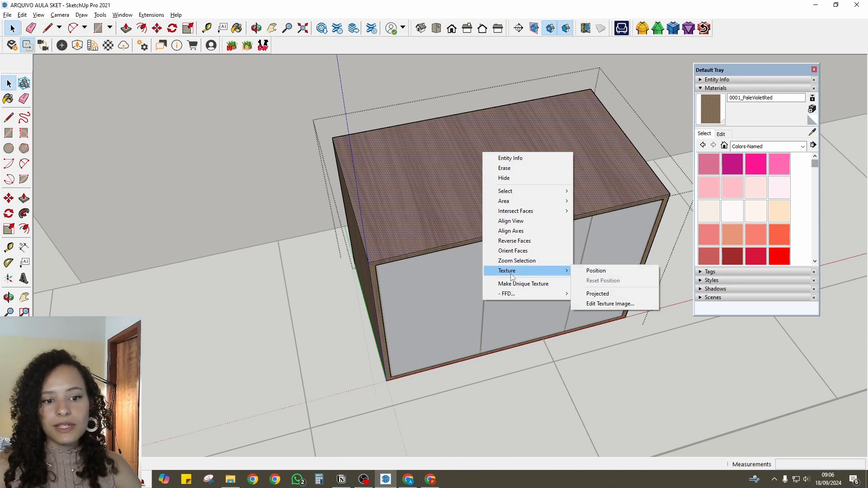
pyautogui.click(596, 271)
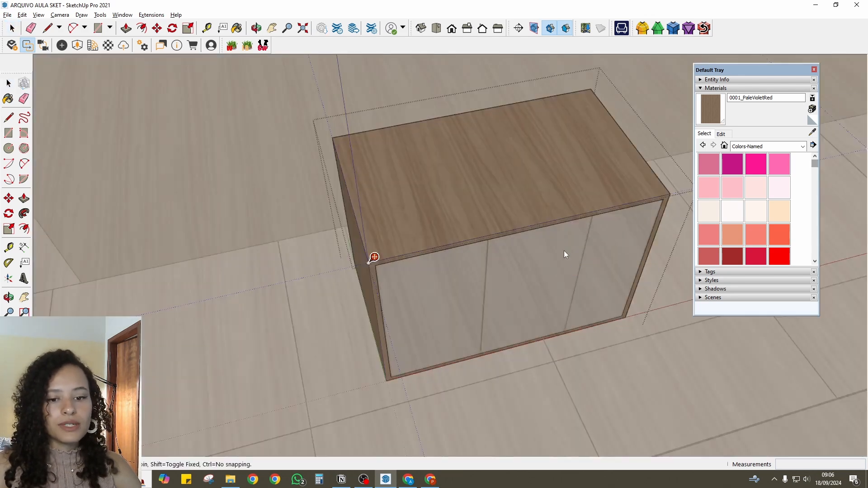
pyautogui.scroll(-4, 452, 206)
pyautogui.scroll(-3, 470, 240)
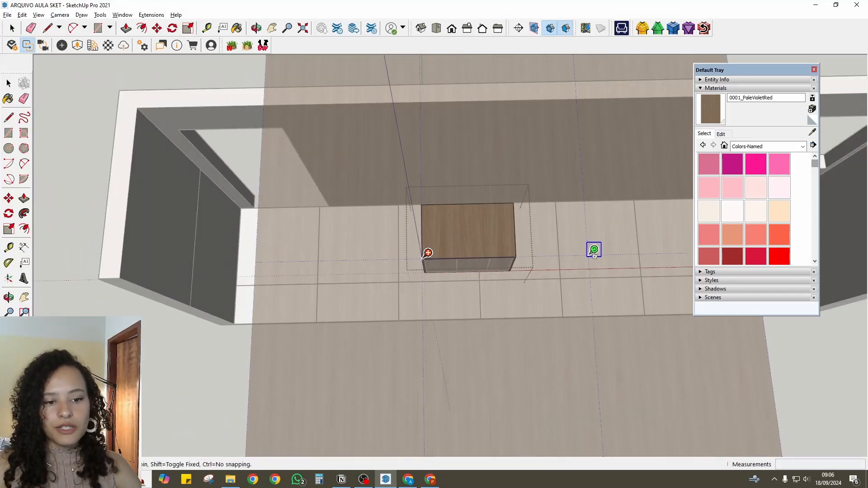
pyautogui.moveTo(588, 254); pyautogui.dragTo(427, 428)
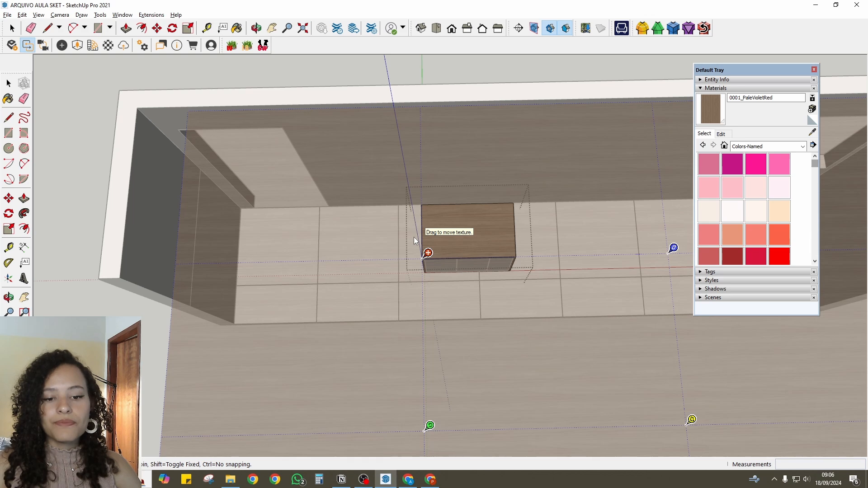
pyautogui.press('Return')
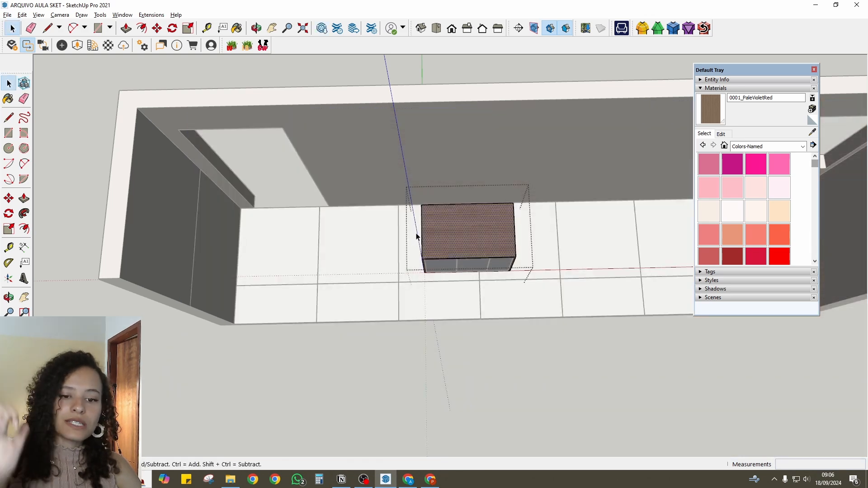
pyautogui.scroll(10, 452, 237)
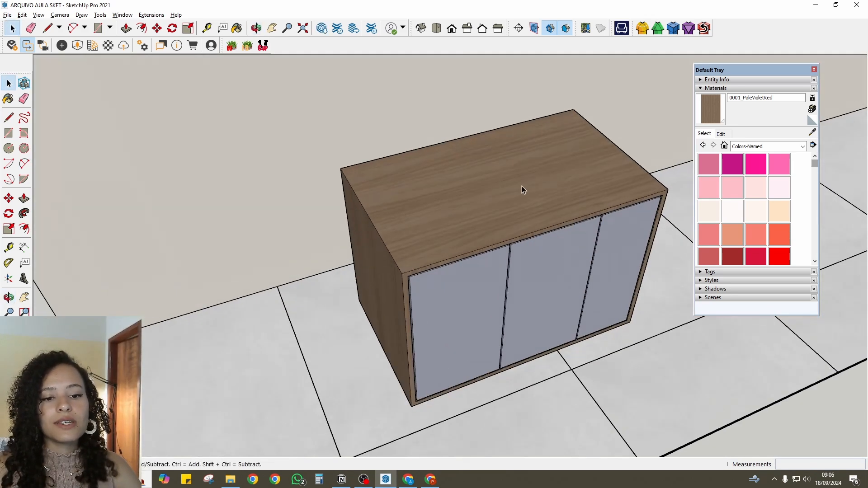
pyautogui.moveTo(415, 185); pyautogui.dragTo(380, 179, button='middle')
pyautogui.scroll(4, 522, 180)
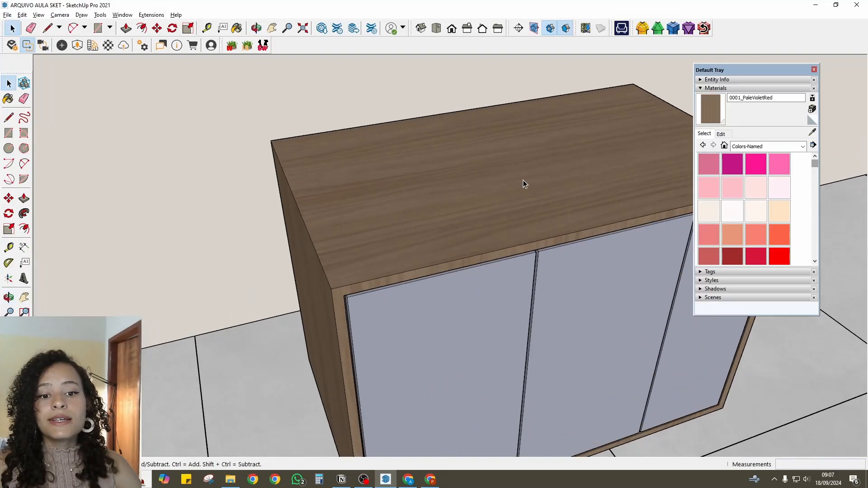
# - Set the wood material's texture width to 50 cm and check the grain scale on the cabinet's top
pyautogui.scroll(-3, 419, 276)
pyautogui.moveTo(522, 179); pyautogui.dragTo(431, 254, button='middle')
pyautogui.scroll(-2, 430, 254)
pyautogui.click(721, 134)
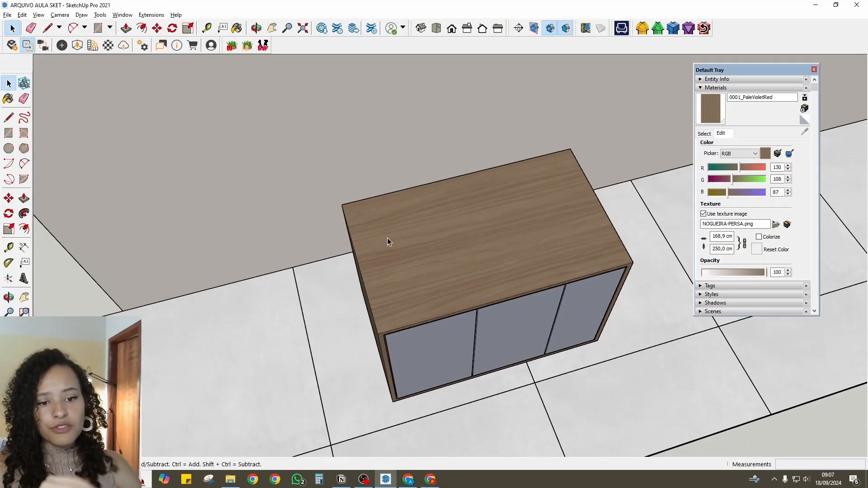
pyautogui.scroll(2, 387, 238)
pyautogui.moveTo(387, 238); pyautogui.dragTo(484, 221, button='middle')
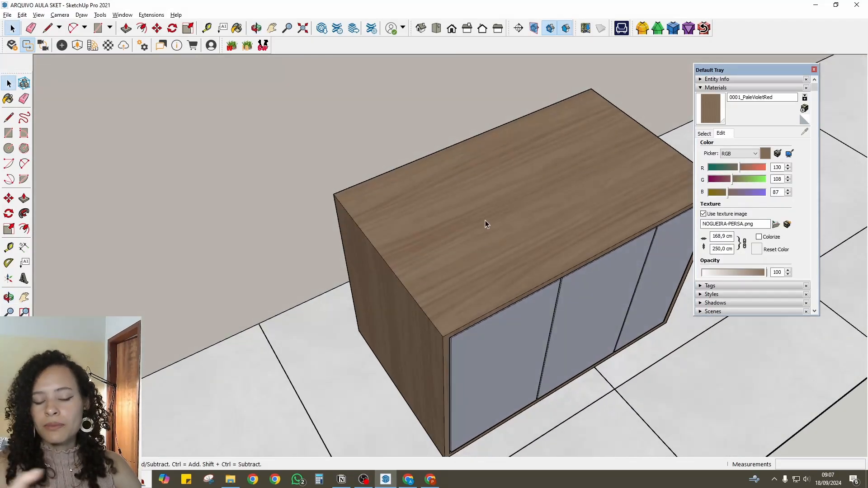
pyautogui.scroll(-2, 485, 220)
pyautogui.doubleClick(722, 237)
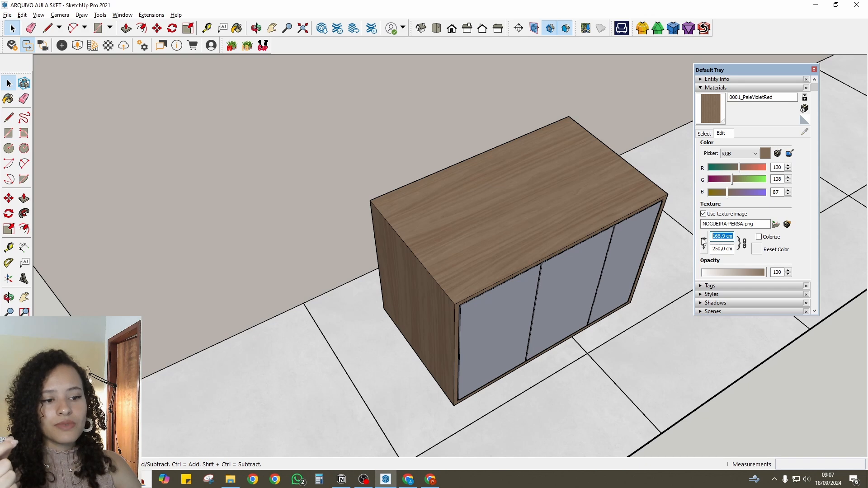
pyautogui.write('50')
pyautogui.press('Return')
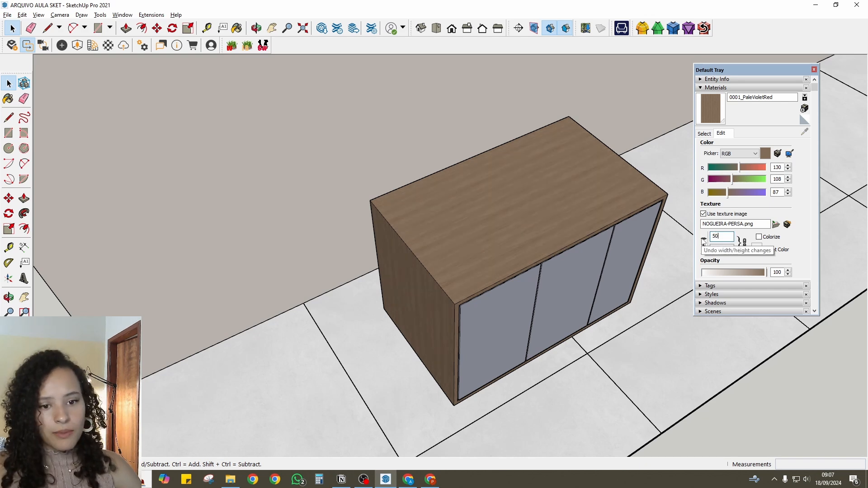
pyautogui.scroll(5, 452, 256)
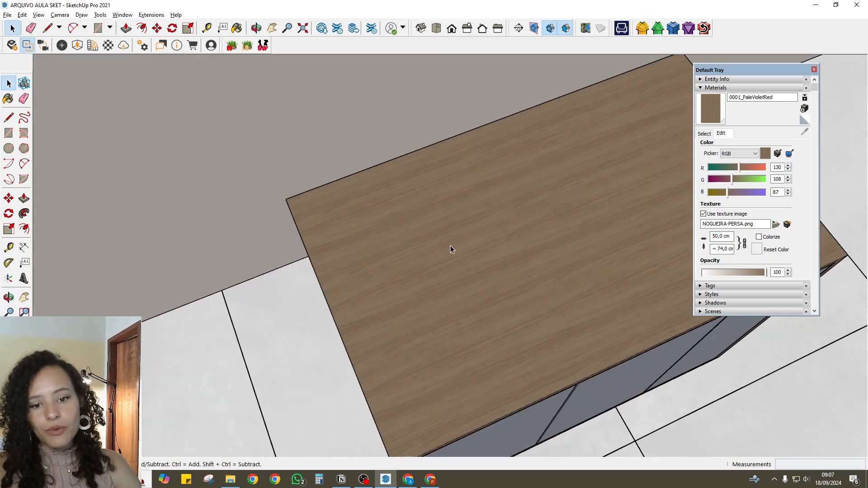
# - Try a texture width of 300 cm for the wood material and reset its size to 168.9 by 250 cm
pyautogui.scroll(-3, 450, 249)
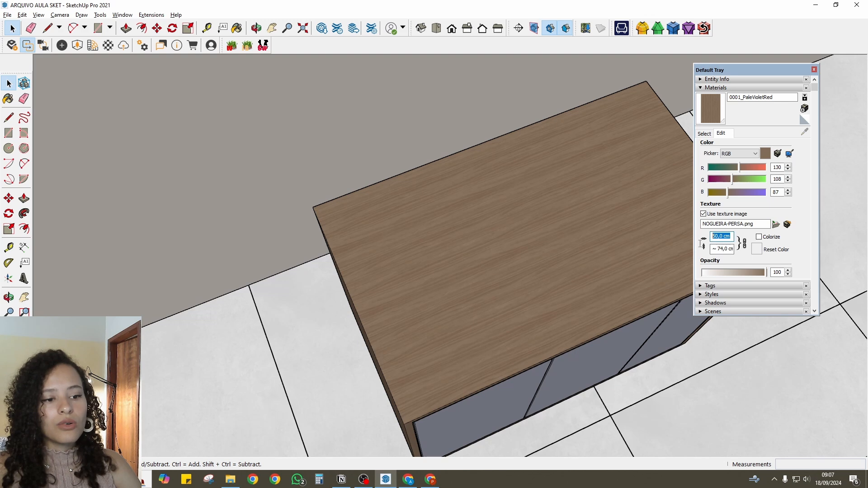
pyautogui.write('300')
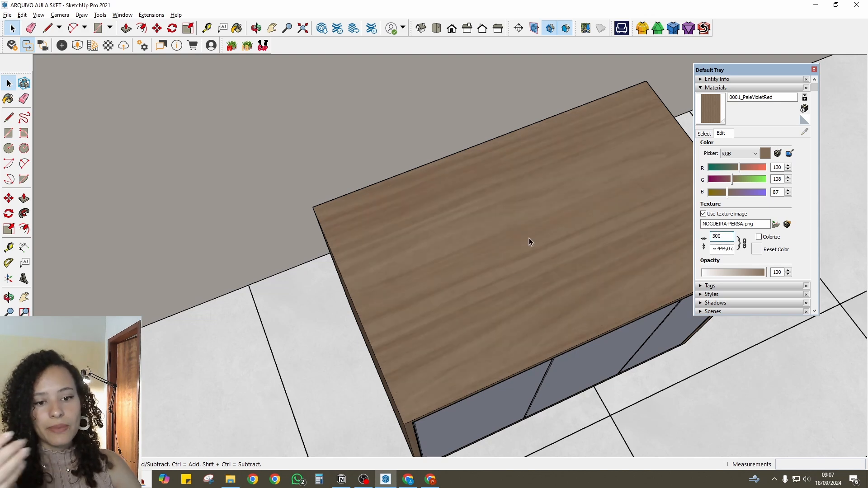
pyautogui.moveTo(528, 237)
pyautogui.mouseDown(button='middle')
pyautogui.moveTo(517, 174)
pyautogui.moveTo(544, 229)
pyautogui.mouseUp(button='middle')
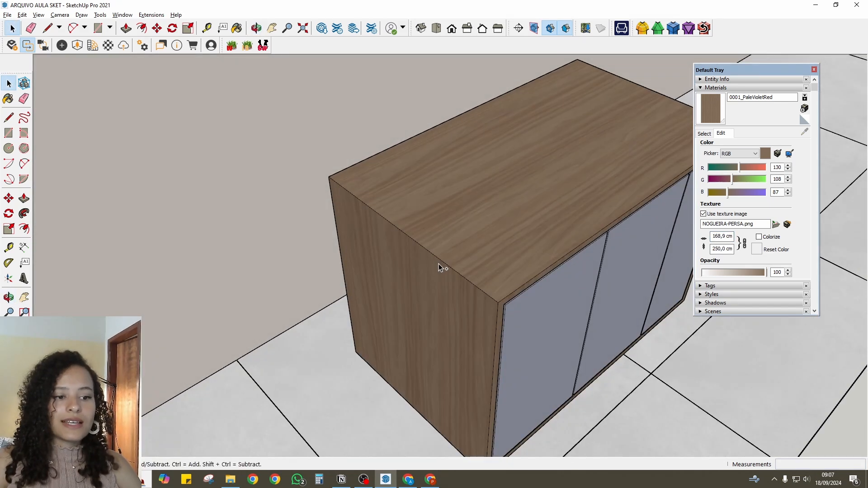
pyautogui.scroll(-3, 438, 266)
pyautogui.moveTo(387, 274); pyautogui.dragTo(481, 231, button='middle')
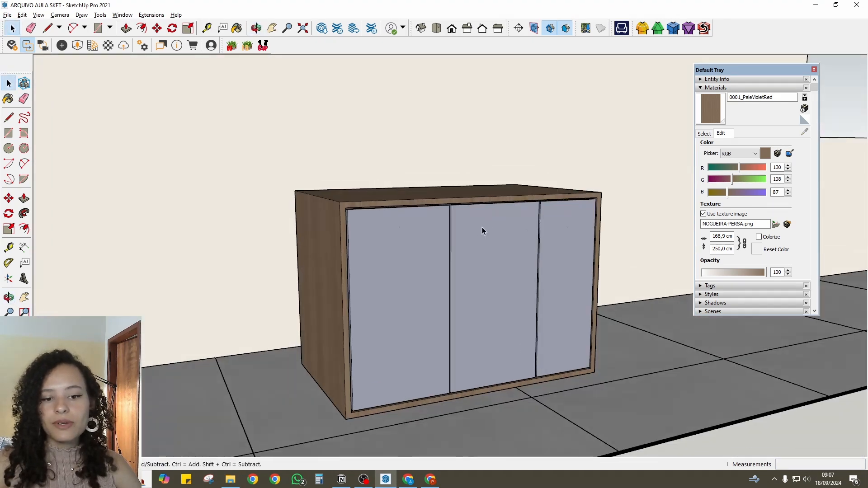
# - Sample the doors' blue material and paint the cabinet body with it
pyautogui.scroll(-2, 481, 228)
pyautogui.moveTo(412, 247); pyautogui.dragTo(447, 283, button='middle')
pyautogui.click(703, 135)
pyautogui.click(812, 132)
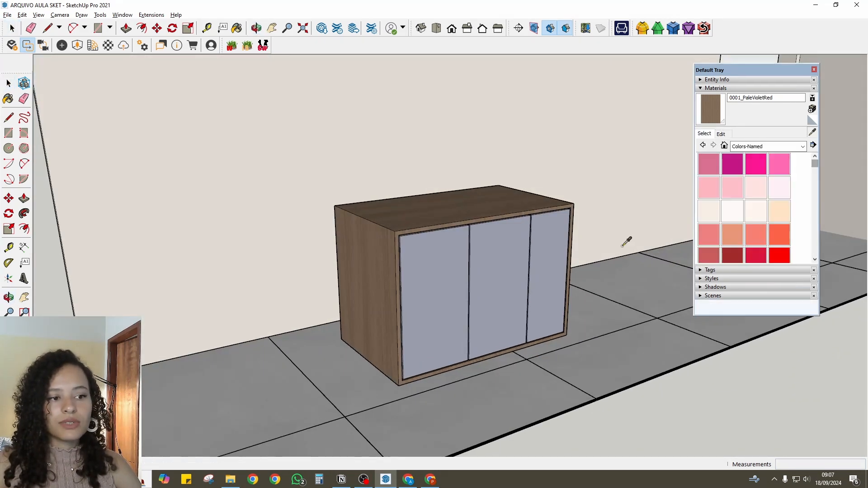
pyautogui.click(462, 290)
pyautogui.click(438, 201)
pyautogui.moveTo(438, 202)
pyautogui.mouseDown(button='middle')
pyautogui.moveTo(436, 281)
pyautogui.moveTo(210, 249)
pyautogui.moveTo(354, 248)
pyautogui.moveTo(449, 218)
pyautogui.moveTo(496, 242)
pyautogui.moveTo(451, 230)
pyautogui.mouseUp(button='middle')
pyautogui.press('space')
pyautogui.moveTo(375, 228); pyautogui.dragTo(556, 201, button='middle')
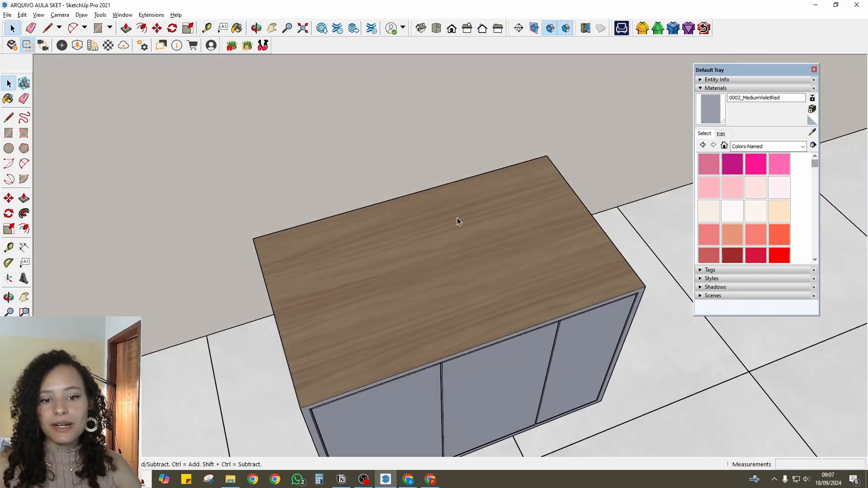
# - Open the cabinet body, paint its top face with the doors' material and leave the group
pyautogui.scroll(-2, 457, 220)
pyautogui.moveTo(457, 226); pyautogui.dragTo(517, 244, button='middle')
pyautogui.click(474, 268)
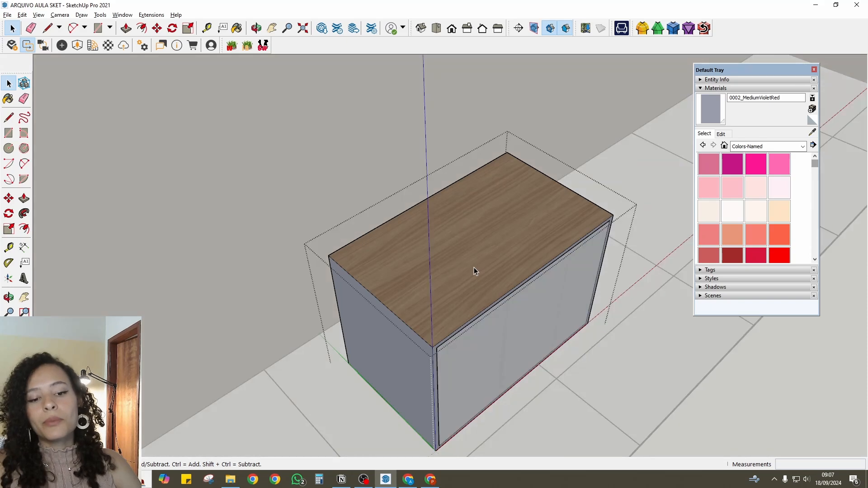
pyautogui.click(469, 215)
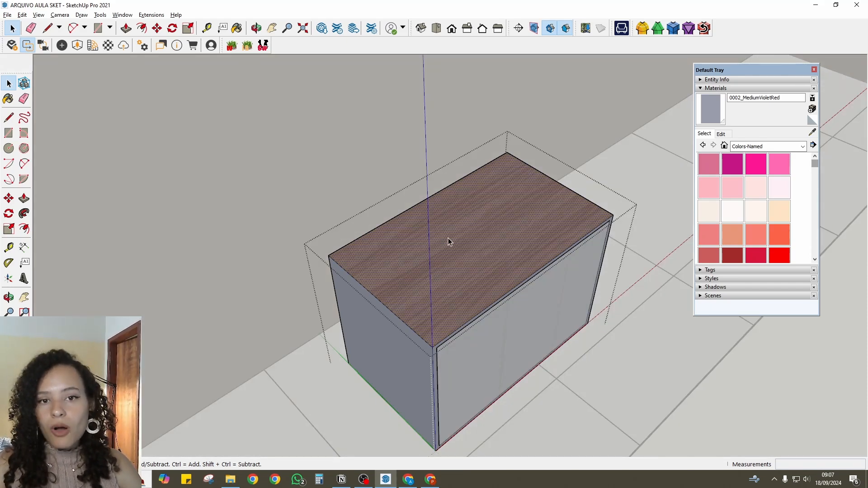
pyautogui.press('b')
pyautogui.click(421, 232)
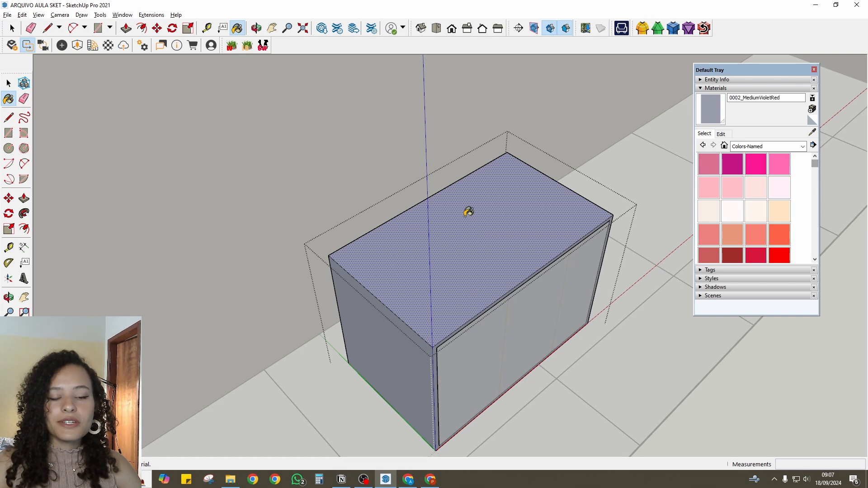
pyautogui.press('space')
pyautogui.press('Escape')
# - Replace the cabinet material's texture image with porcelanato-biancogres-arch-grey-satin-01-thumb_480p
pyautogui.moveTo(464, 217); pyautogui.dragTo(538, 259, button='middle')
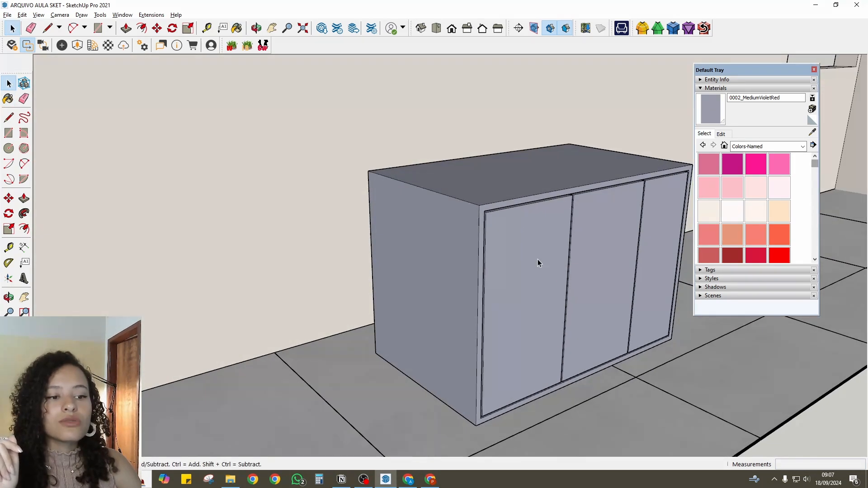
pyautogui.click(722, 133)
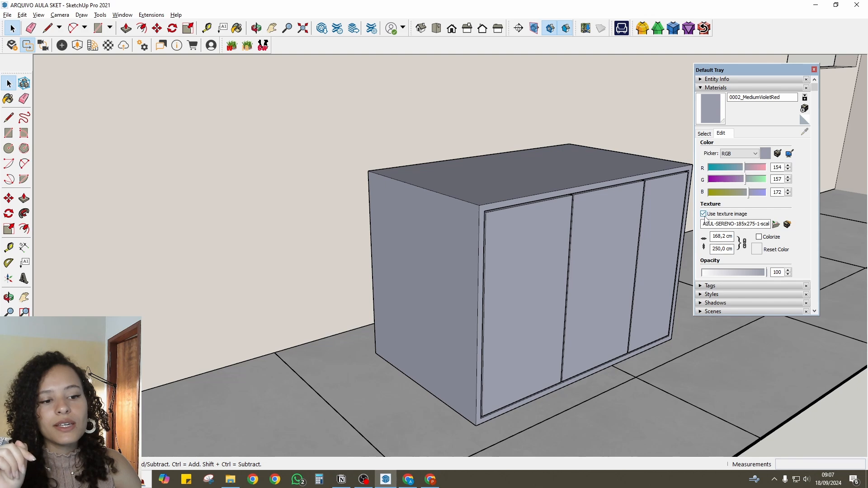
pyautogui.click(704, 214)
pyautogui.click(703, 214)
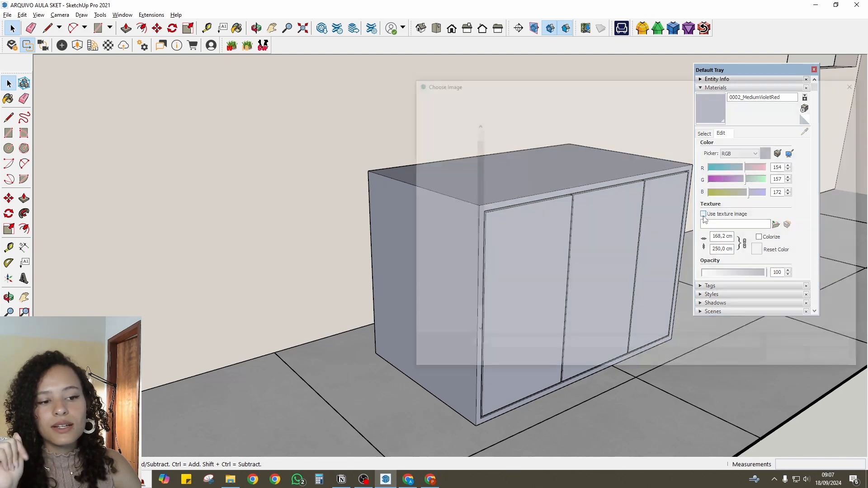
pyautogui.click(672, 153)
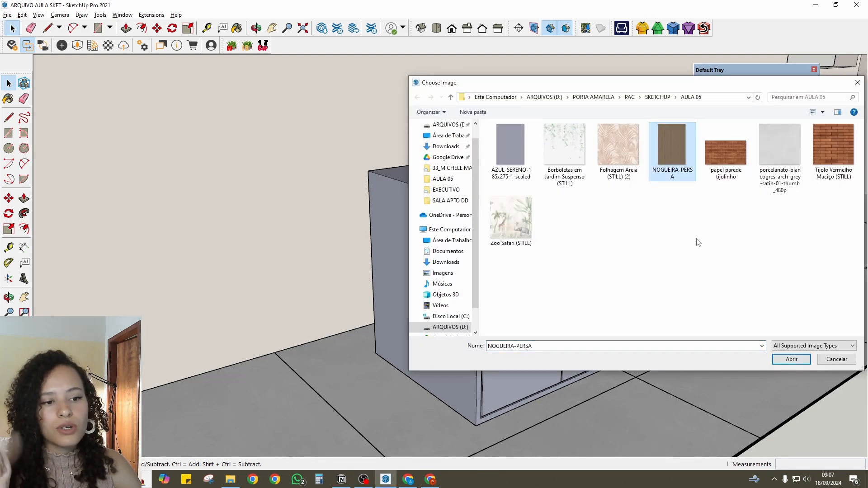
pyautogui.click(731, 176)
pyautogui.click(787, 162)
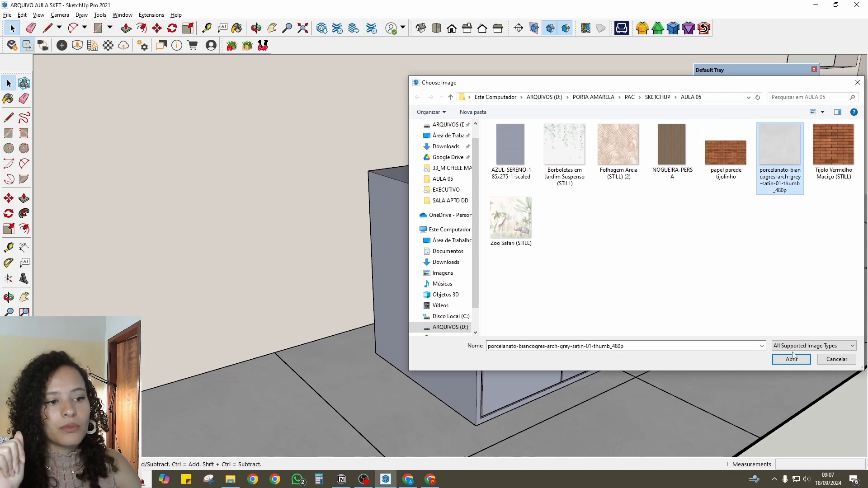
pyautogui.click(791, 359)
# - Examine the cabinet, the tiled floor and the wallpapered wall from several angles around the room
pyautogui.moveTo(444, 224); pyautogui.dragTo(347, 290, button='middle')
pyautogui.scroll(-5, 383, 298)
pyautogui.scroll(-3, 365, 276)
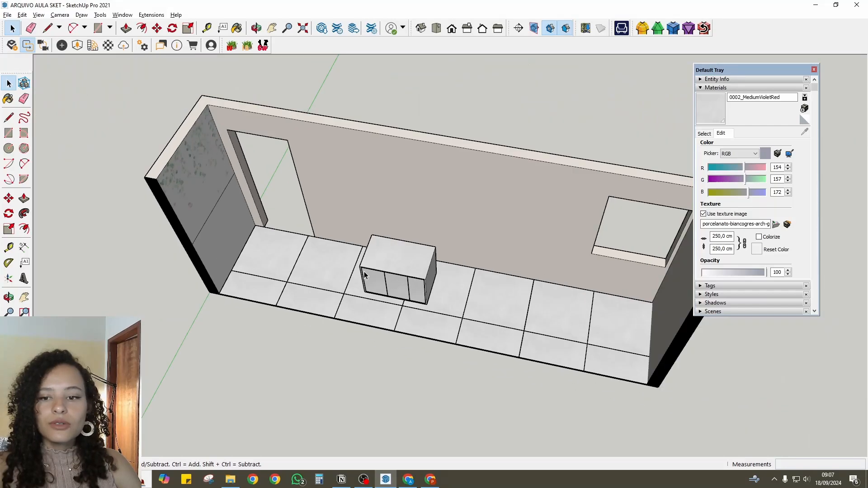
pyautogui.scroll(-2, 365, 275)
pyautogui.moveTo(355, 259); pyautogui.dragTo(394, 288, button='middle')
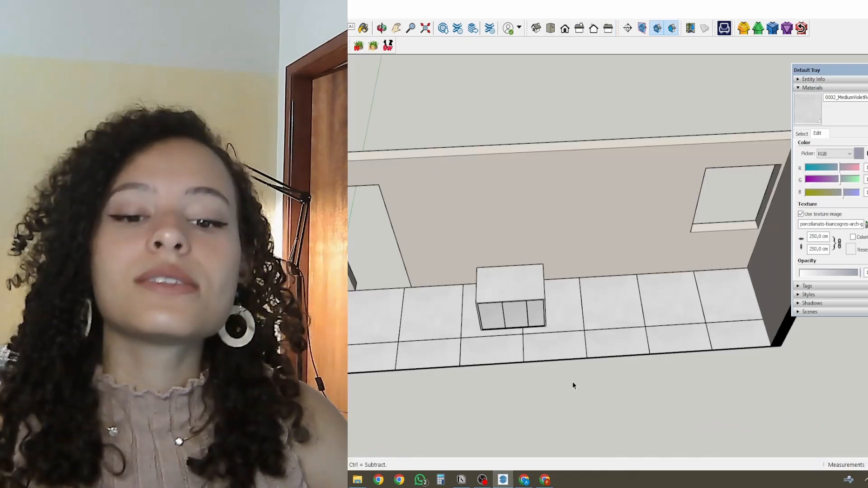
pyautogui.scroll(-3, 525, 290)
pyautogui.moveTo(525, 291); pyautogui.dragTo(556, 258, button='middle')
pyautogui.scroll(5, 391, 217)
pyautogui.scroll(-4, 571, 381)
pyautogui.click(656, 29)
pyautogui.scroll(2, 437, 212)
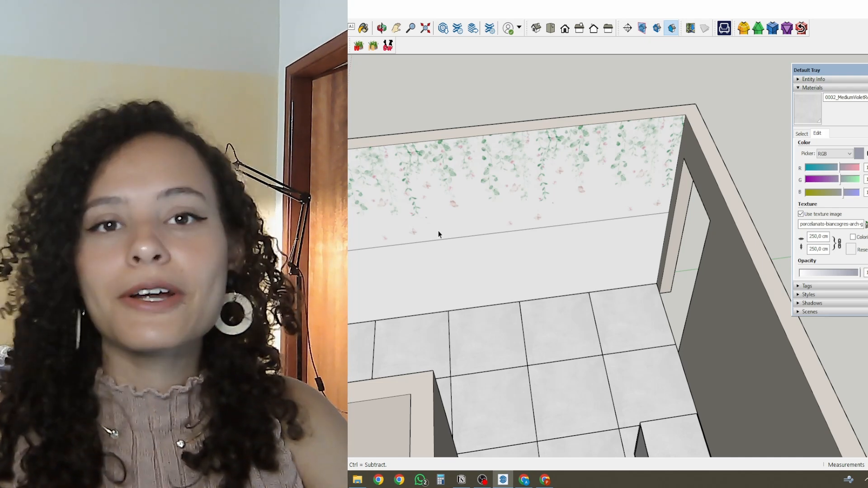
pyautogui.scroll(-5, 436, 233)
pyautogui.moveTo(437, 254)
pyautogui.mouseDown(button='middle')
pyautogui.moveTo(429, 289)
pyautogui.moveTo(492, 152)
pyautogui.moveTo(562, 221)
pyautogui.mouseUp(button='middle')
pyautogui.scroll(4, 642, 172)
pyautogui.scroll(-4, 483, 178)
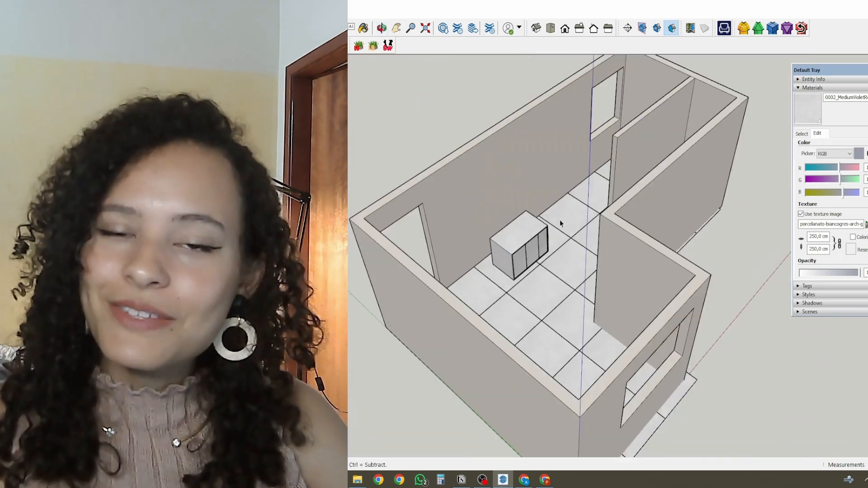
pyautogui.scroll(2, 562, 221)
pyautogui.scroll(2, 592, 113)
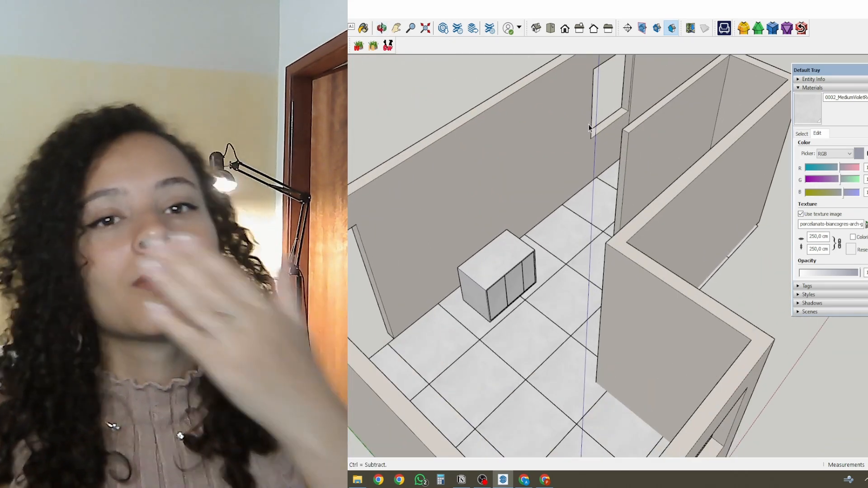
pyautogui.scroll(-1, 580, 169)
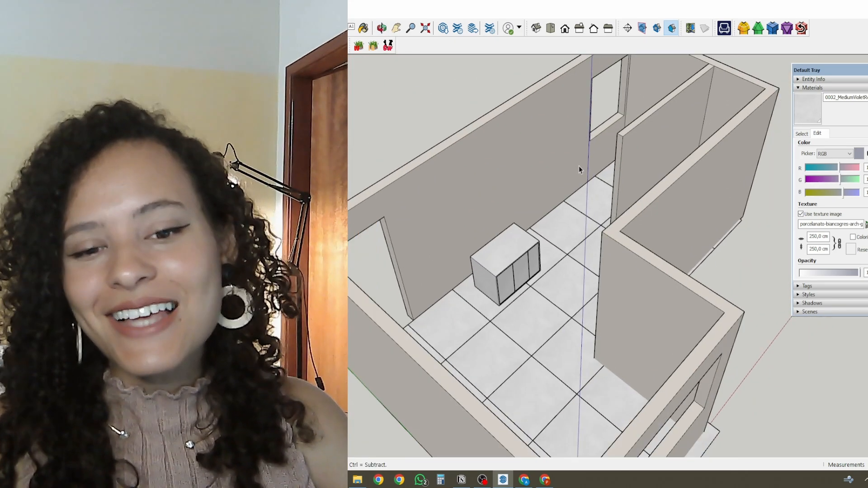